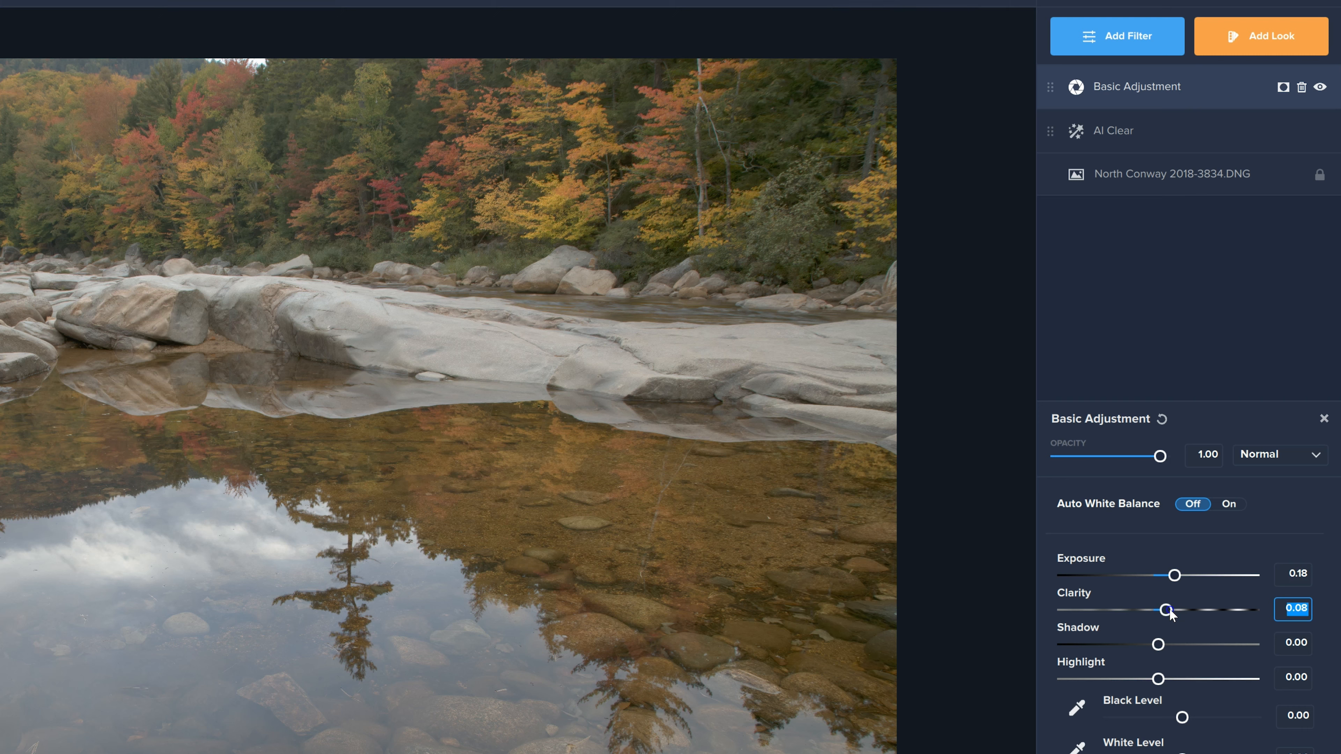
# Step: Set the Basic Adjustment filter's Shadow to -0.19 and Highlight to -0.08
pyautogui.click(1156, 645)
pyautogui.moveTo(1156, 648); pyautogui.dragTo(1150, 680)
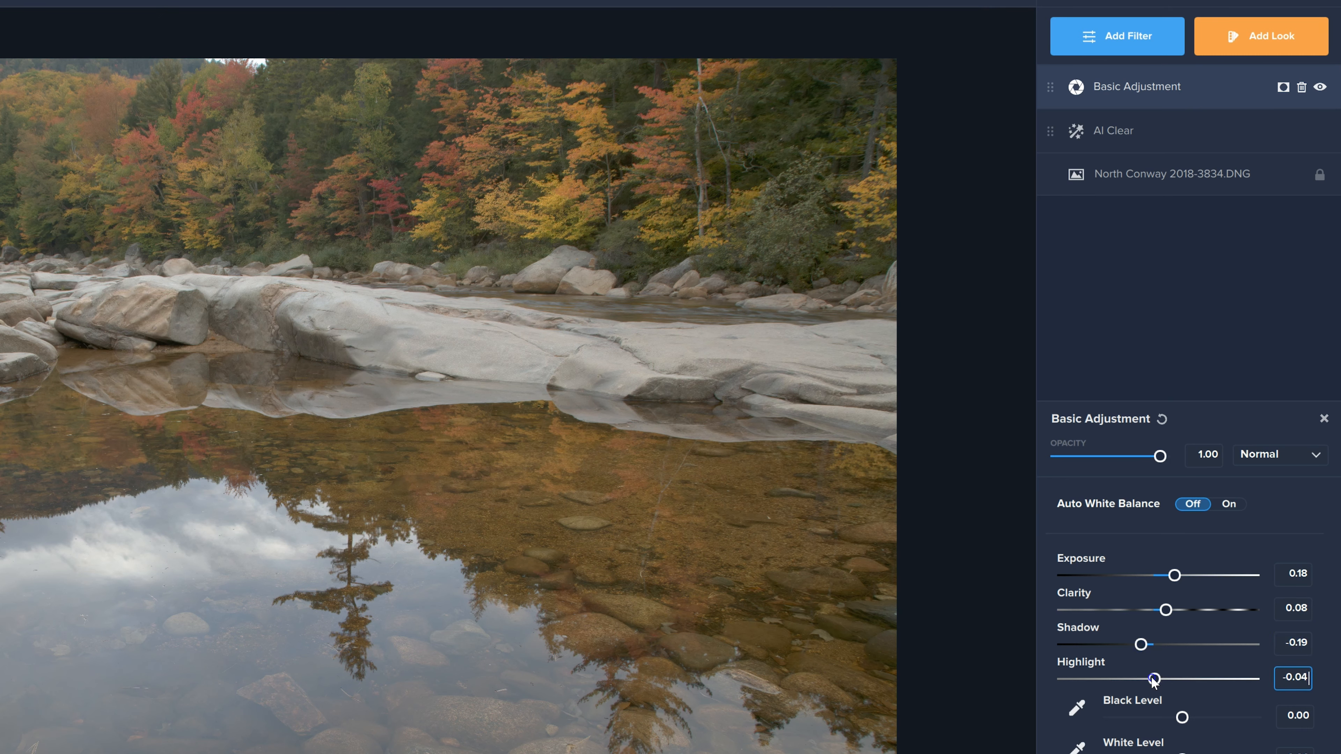
# Step: Set the Black Level by sampling the dark trees and the White Level by sampling the bright cloud reflection in the water
pyautogui.click(1079, 711)
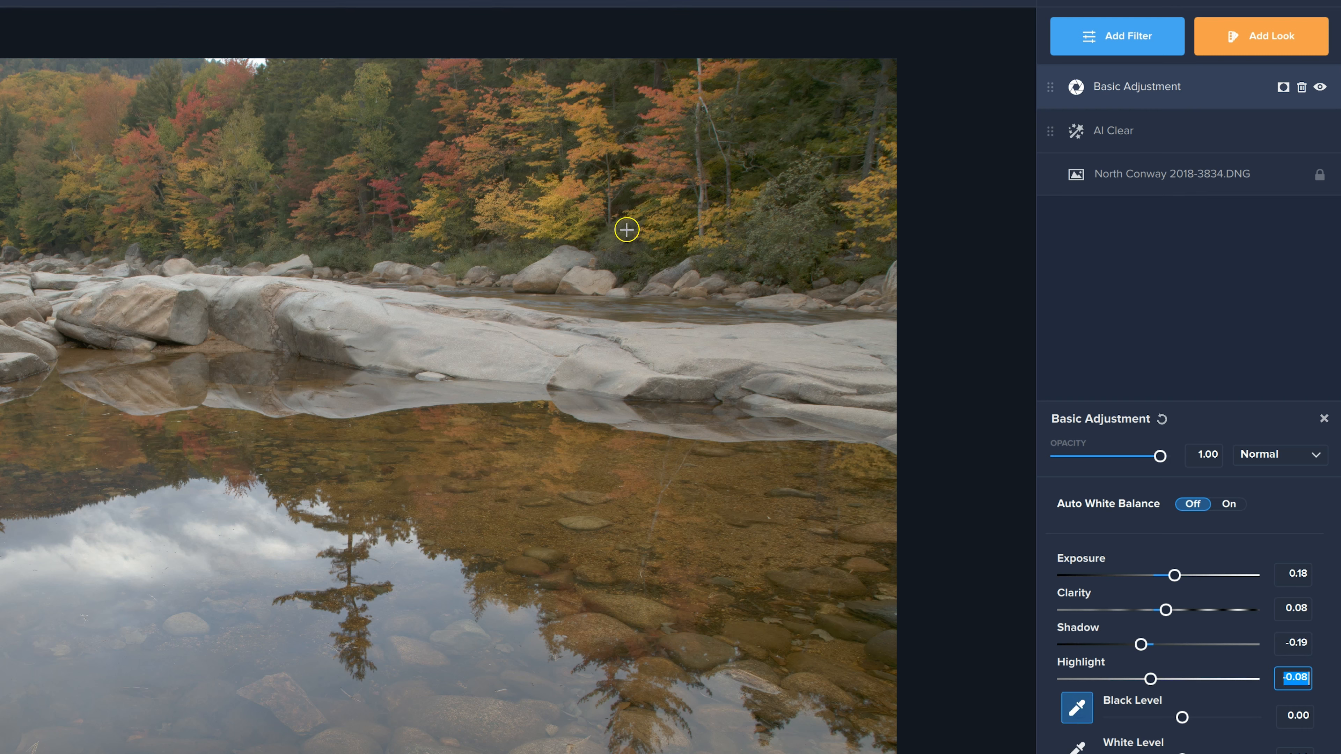
pyautogui.click(630, 161)
pyautogui.click(1075, 747)
pyautogui.click(107, 562)
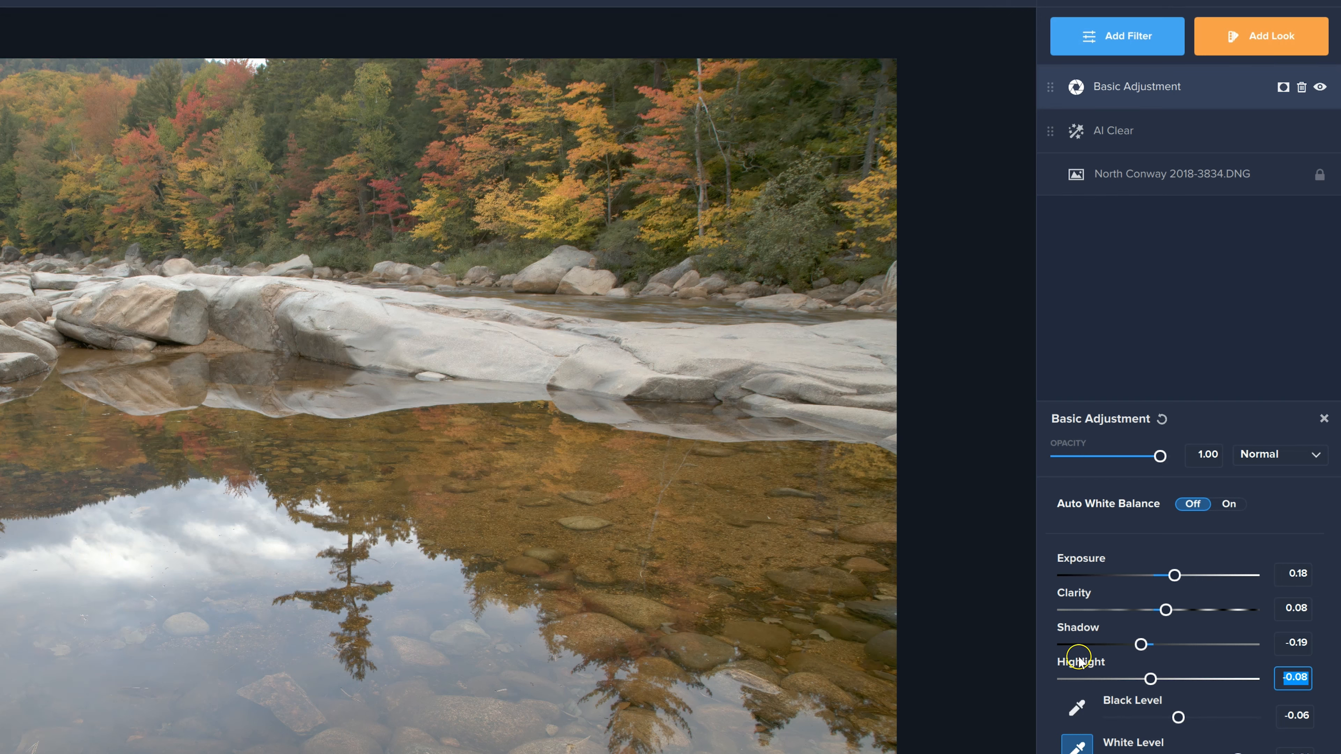
pyautogui.press('Return')
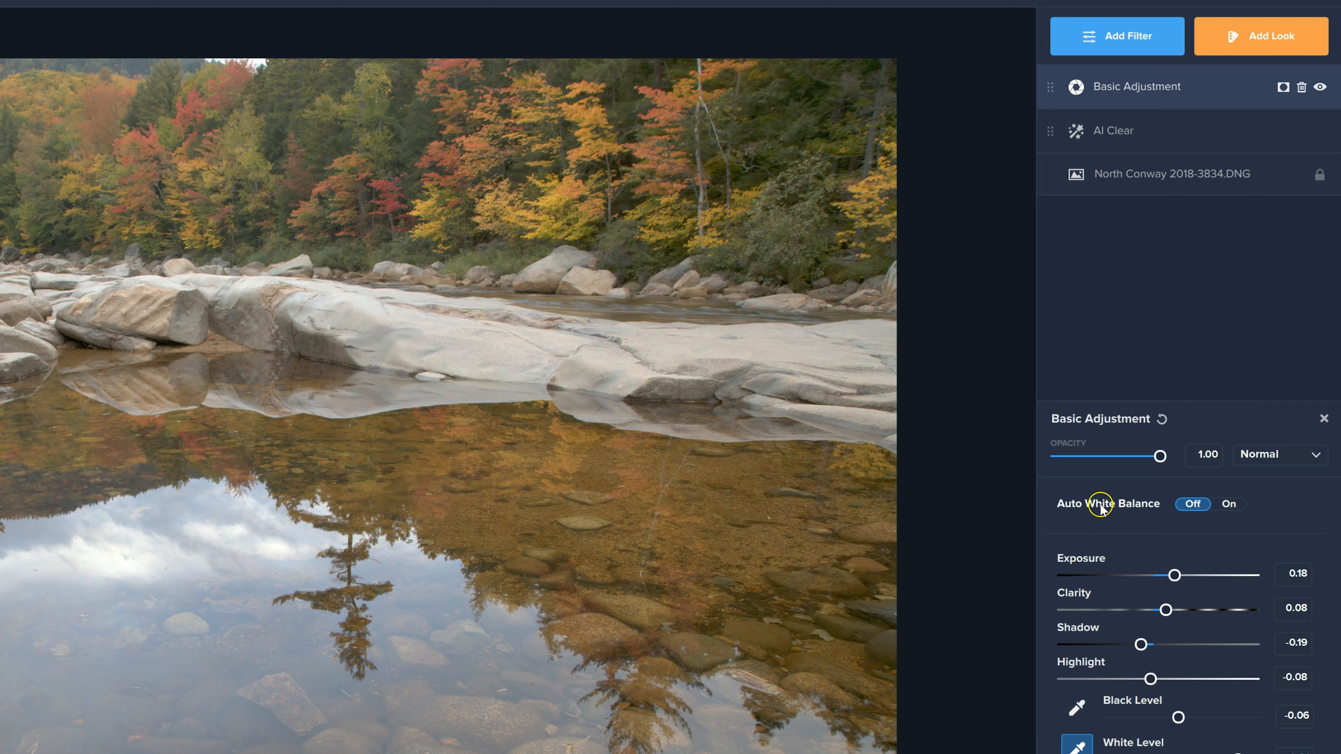
# Step: Turn on Auto White Balance and close the Basic Adjustment settings
pyautogui.click(1216, 506)
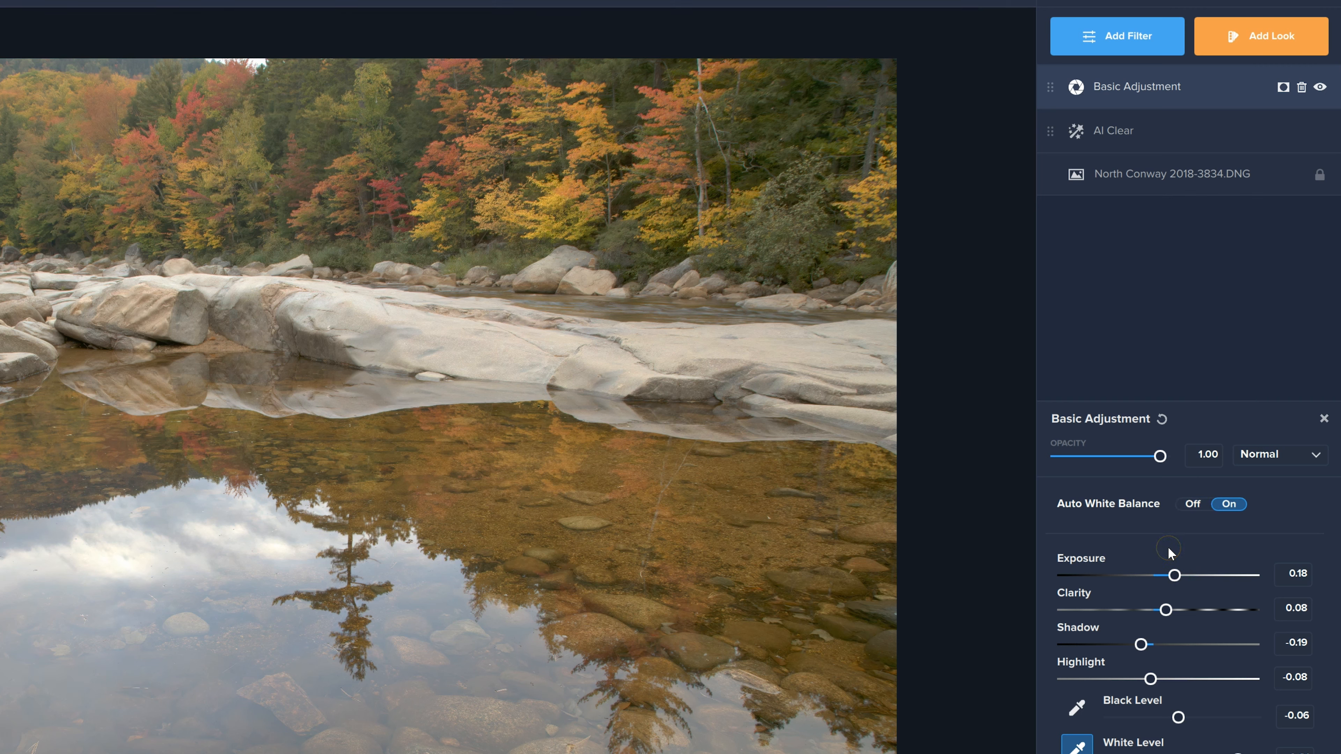
pyautogui.click(1323, 420)
# Step: Add a Curves filter and shape a gentle S-curve on the combined RGB channel, lowering the shadows and raising the highlights
pyautogui.click(1111, 28)
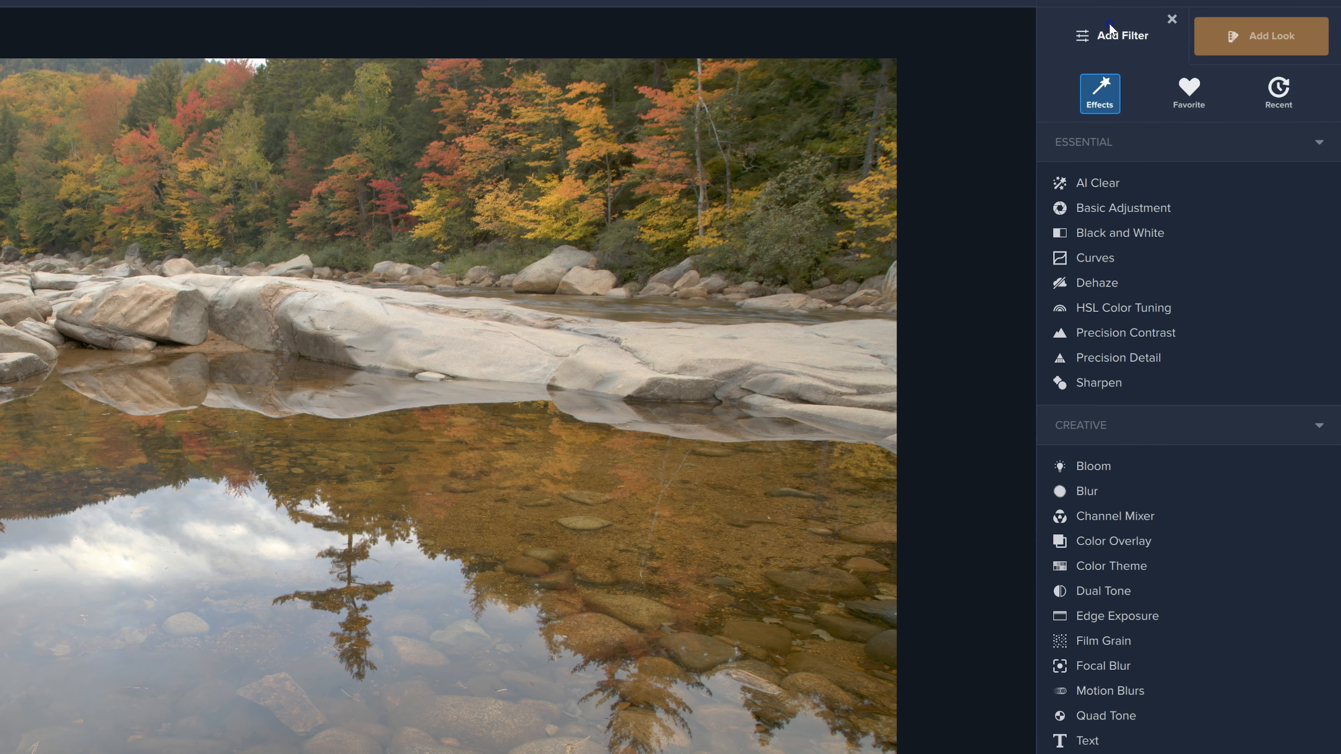
pyautogui.click(1093, 259)
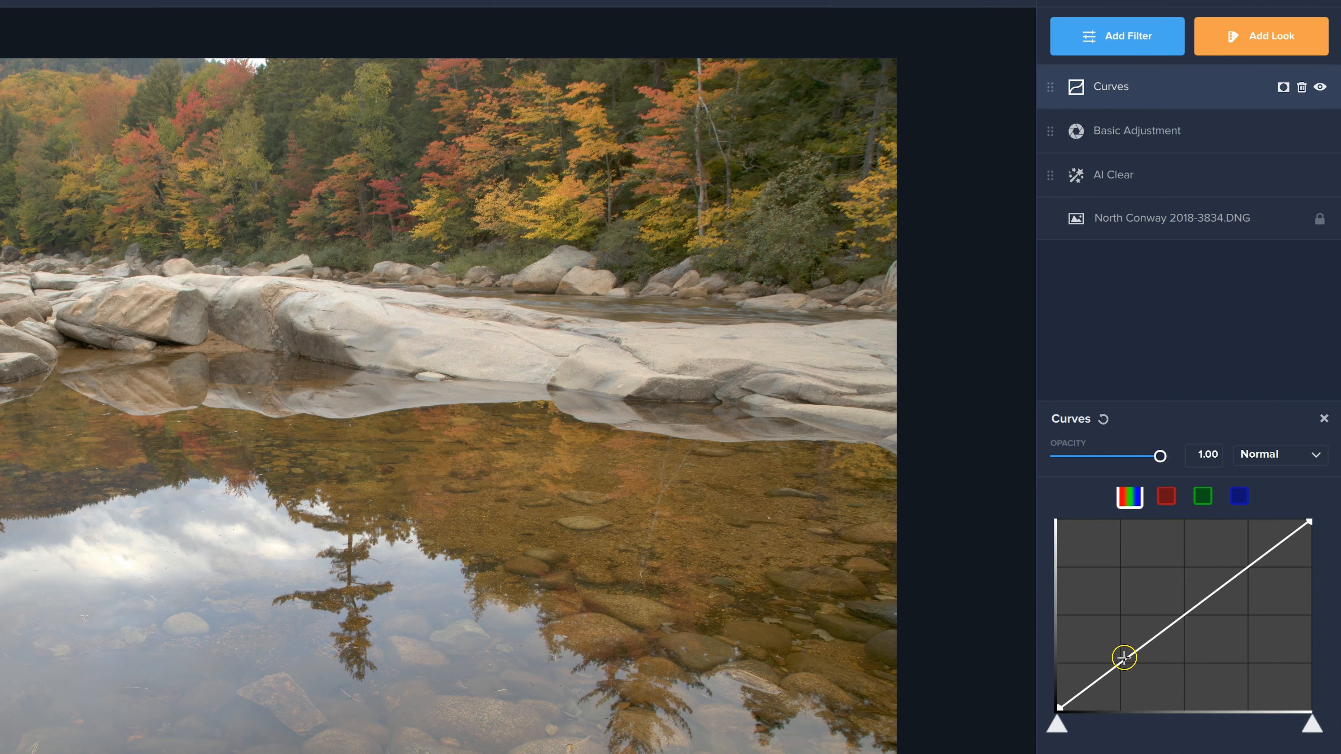
pyautogui.moveTo(1125, 660); pyautogui.dragTo(1129, 667)
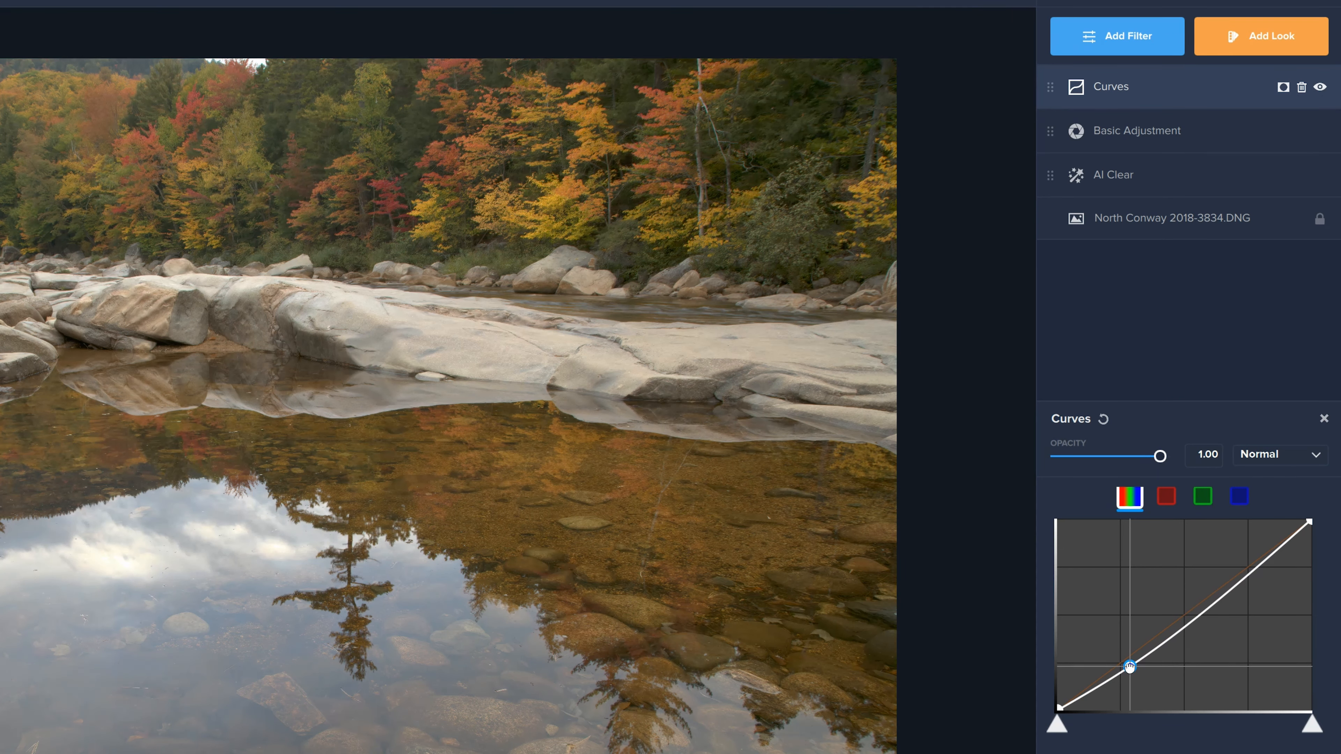
pyautogui.moveTo(1256, 569); pyautogui.dragTo(1240, 567)
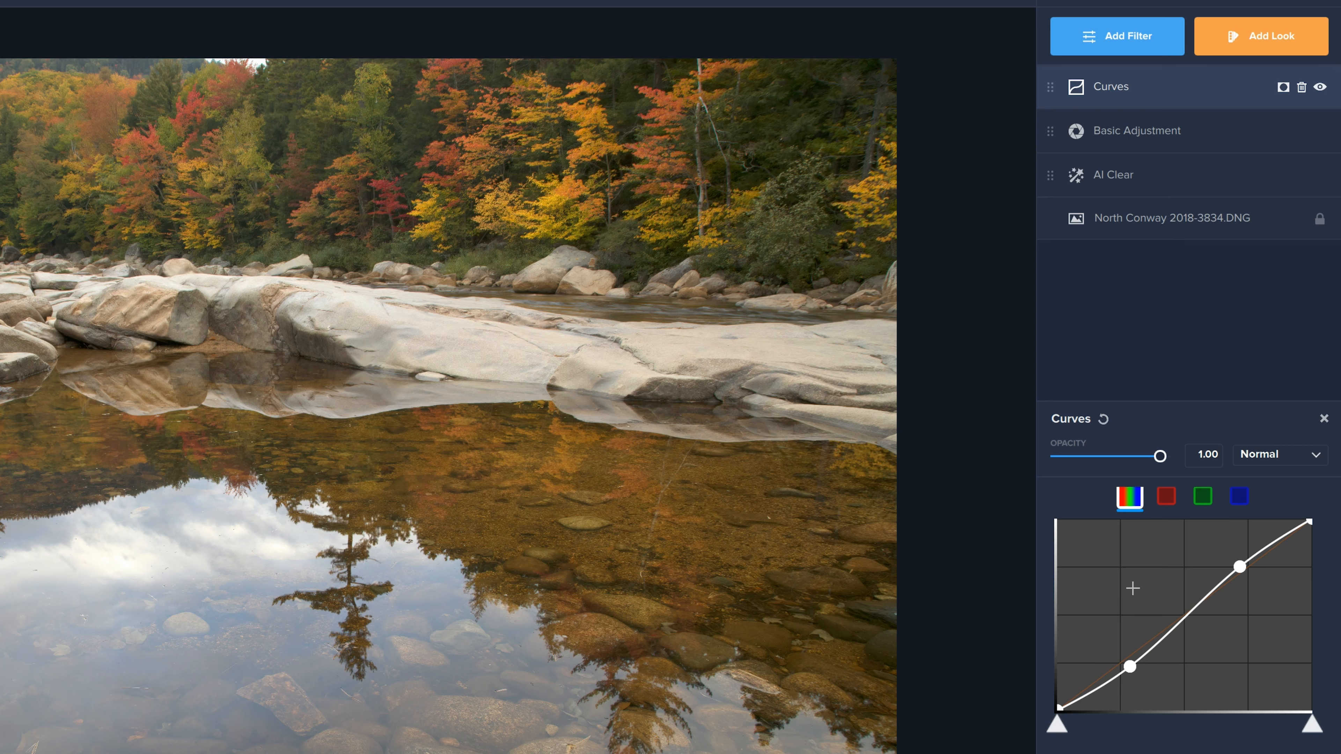
pyautogui.click(1322, 418)
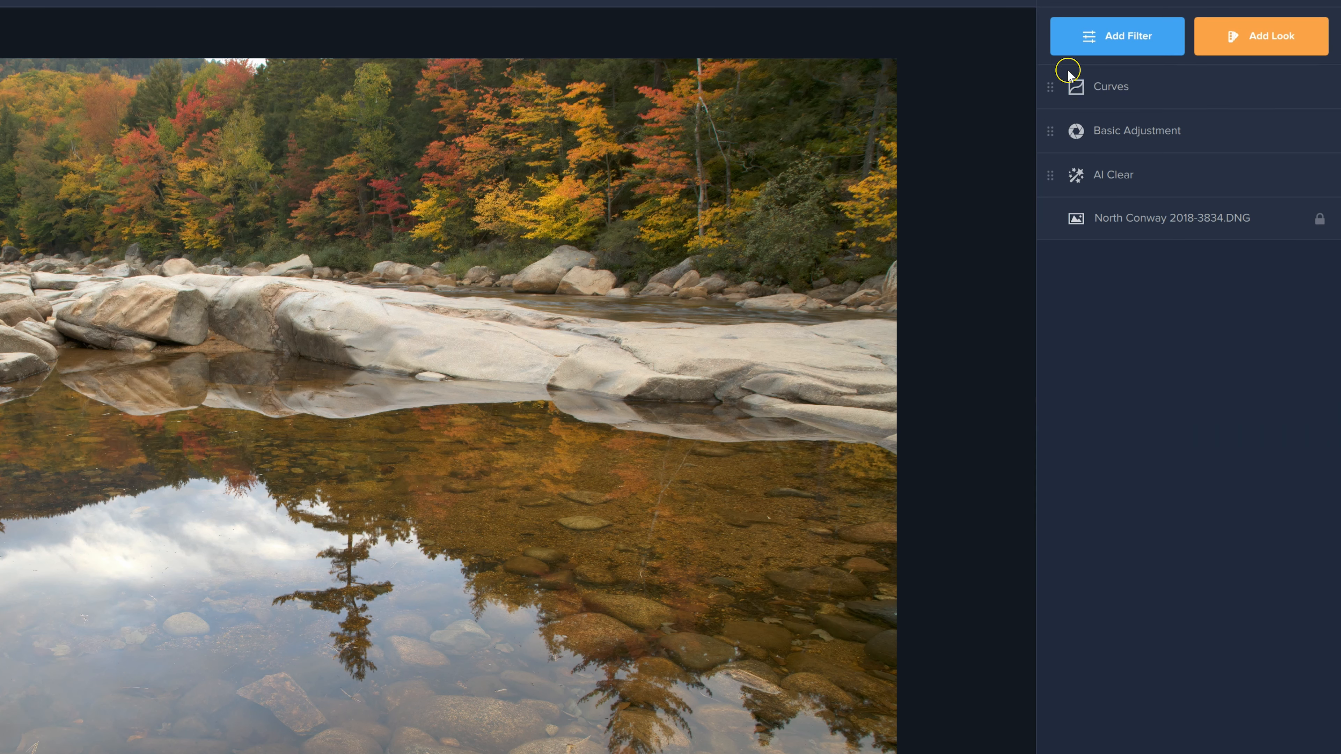
# Step: Add a Dehaze filter with Strength 0.53 and close its settings
pyautogui.click(1106, 37)
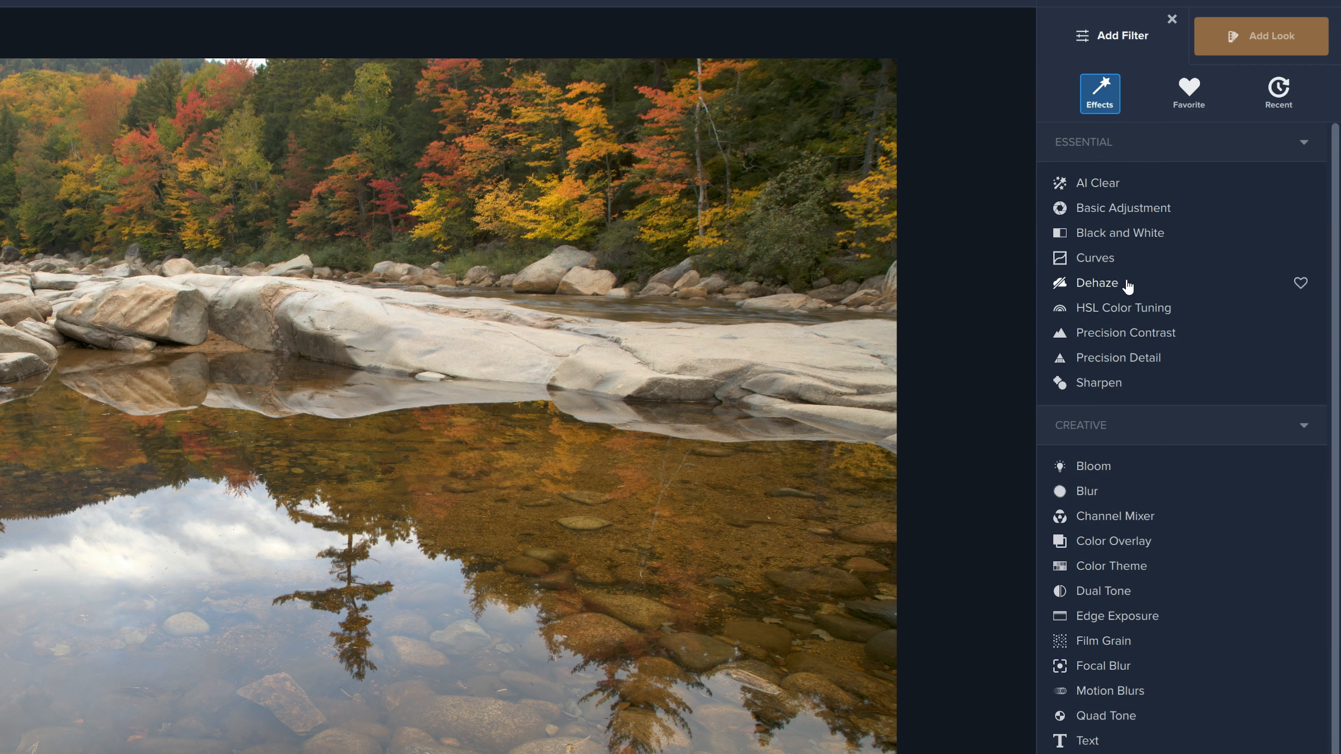
pyautogui.click(1097, 284)
pyautogui.click(1054, 401)
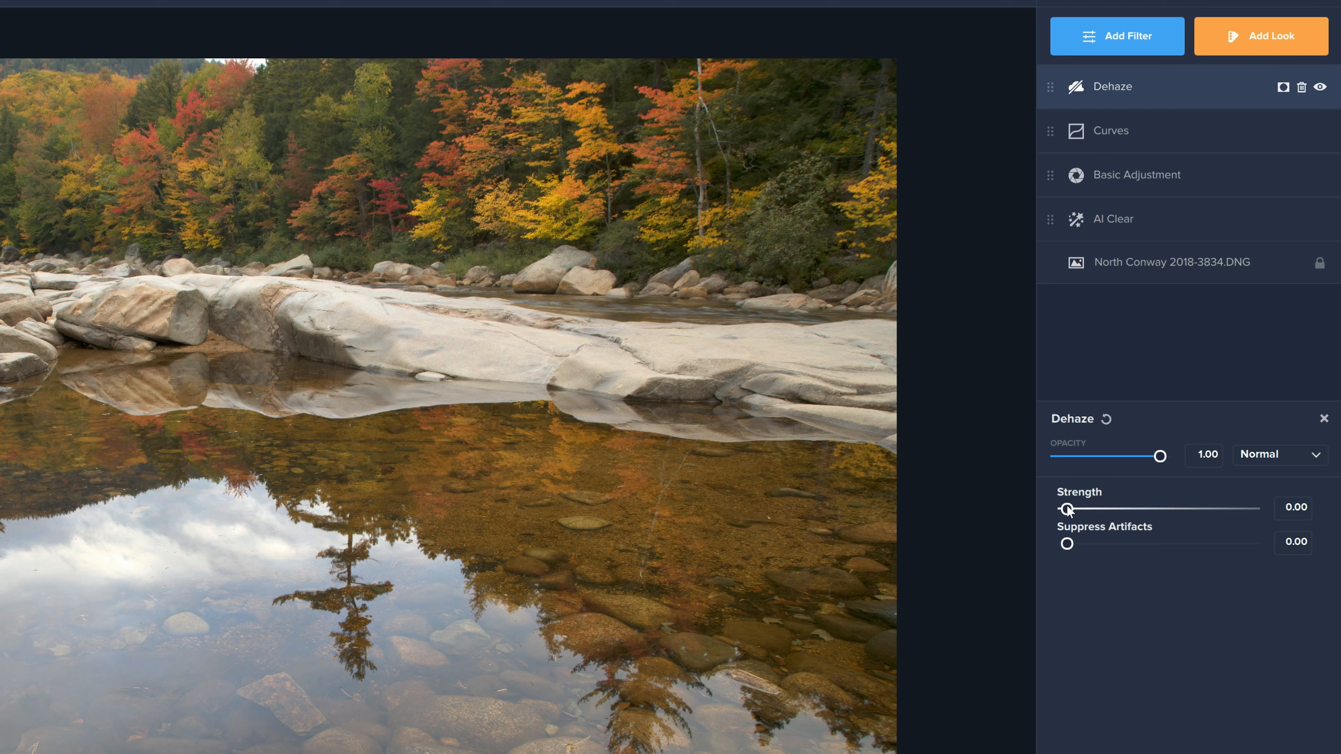
pyautogui.moveTo(1067, 510); pyautogui.dragTo(1106, 510)
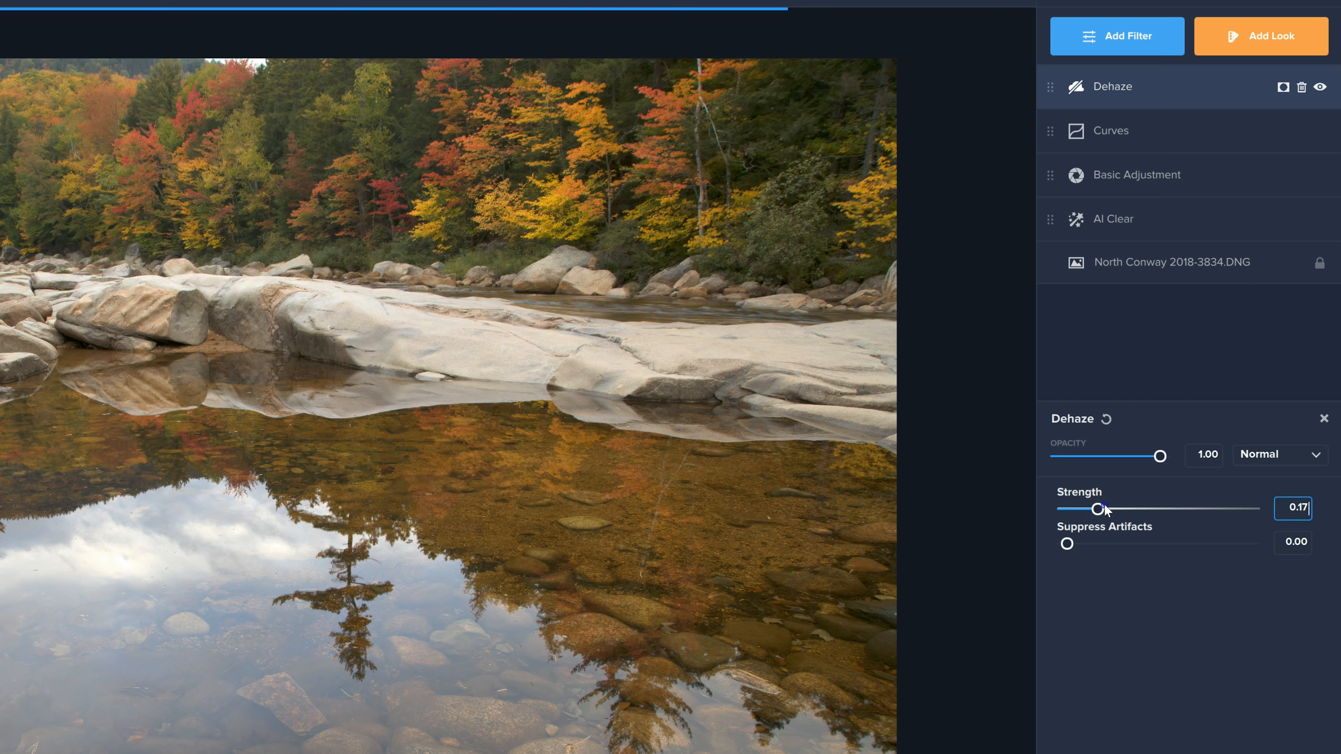
pyautogui.moveTo(1106, 510); pyautogui.dragTo(1190, 510)
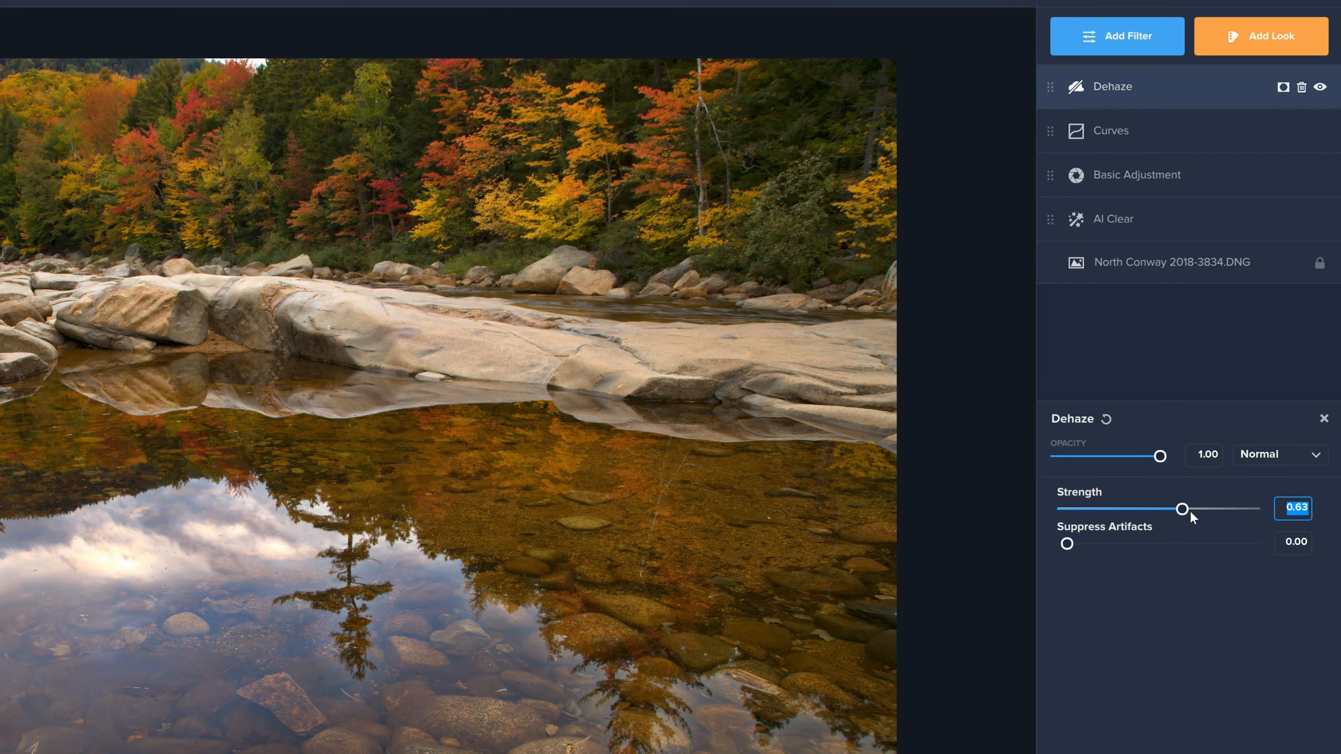
pyautogui.moveTo(1190, 511); pyautogui.dragTo(1165, 512)
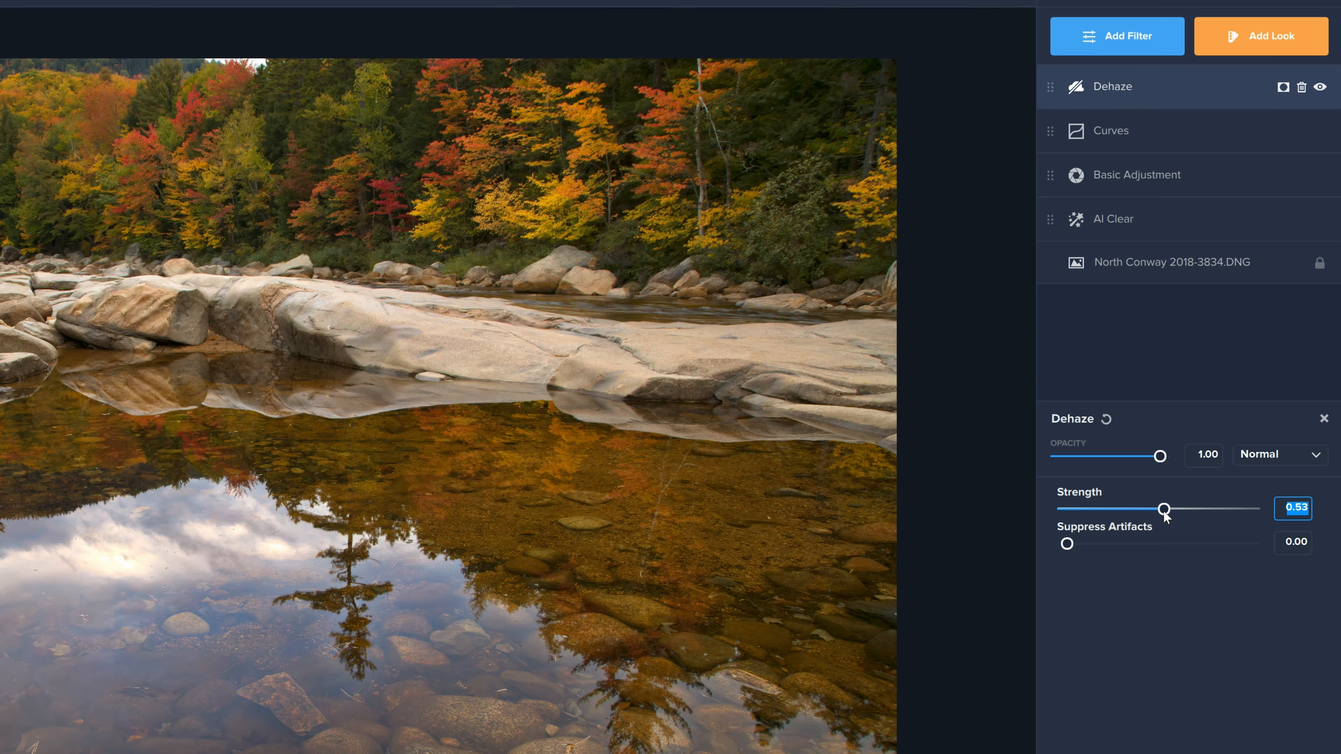
pyautogui.click(1154, 580)
pyautogui.click(1324, 419)
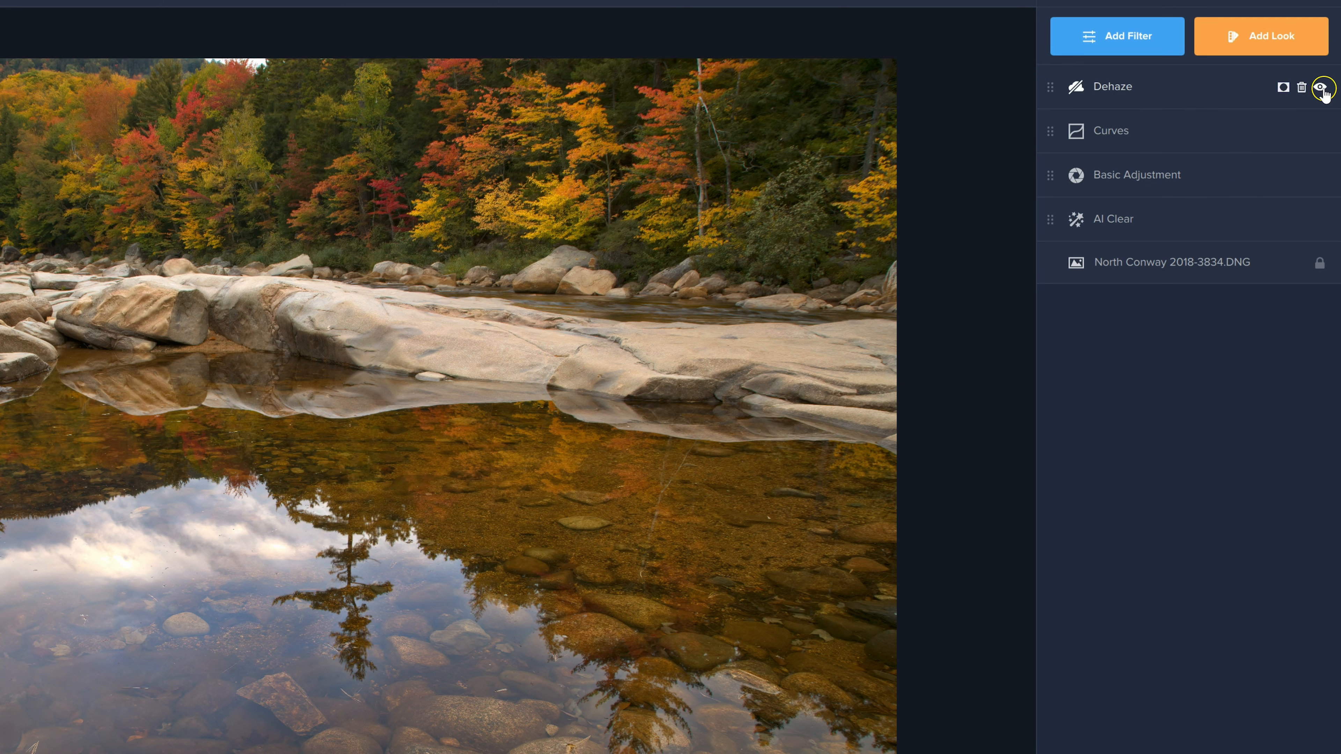
# Step: Toggle the Dehaze filter's visibility off and on to compare the photo before and after
pyautogui.click(1318, 88)
pyautogui.click(1320, 90)
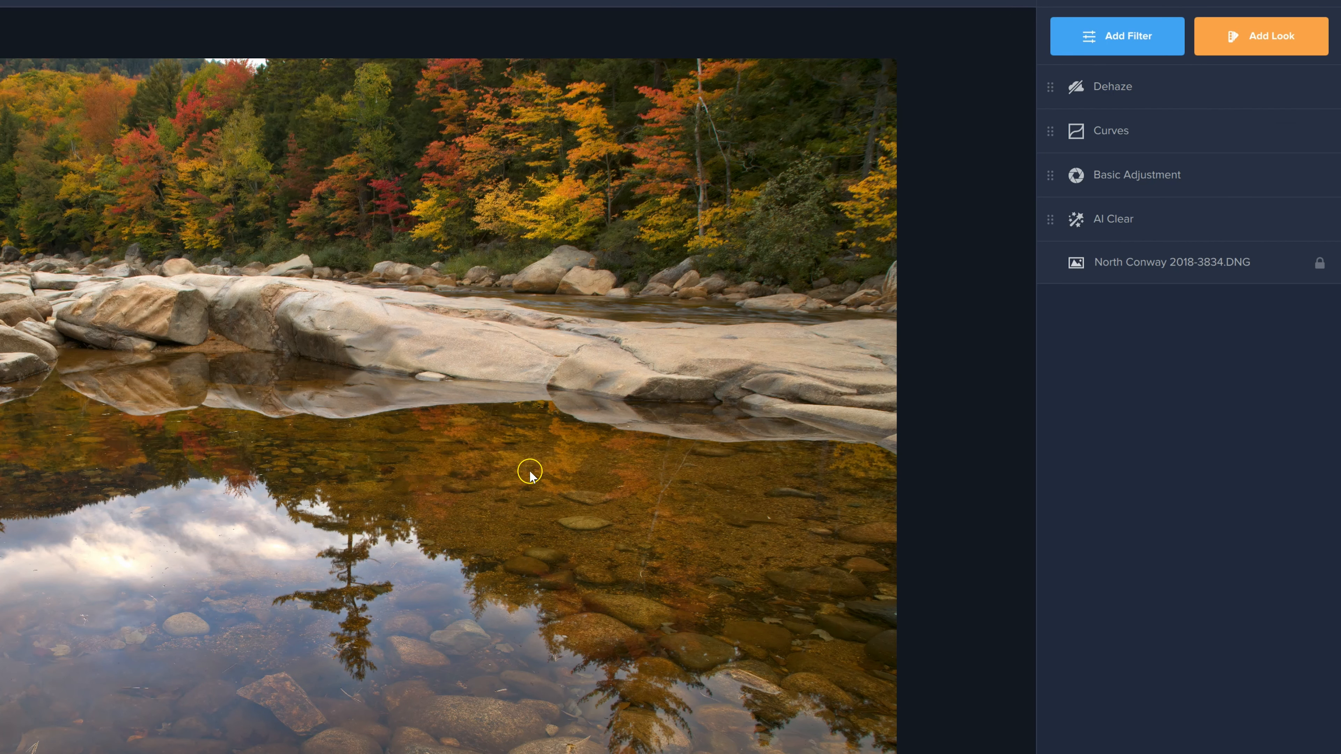
# Step: Add a Precision Contrast filter and set its Micro contrast to 0.09
pyautogui.click(1117, 26)
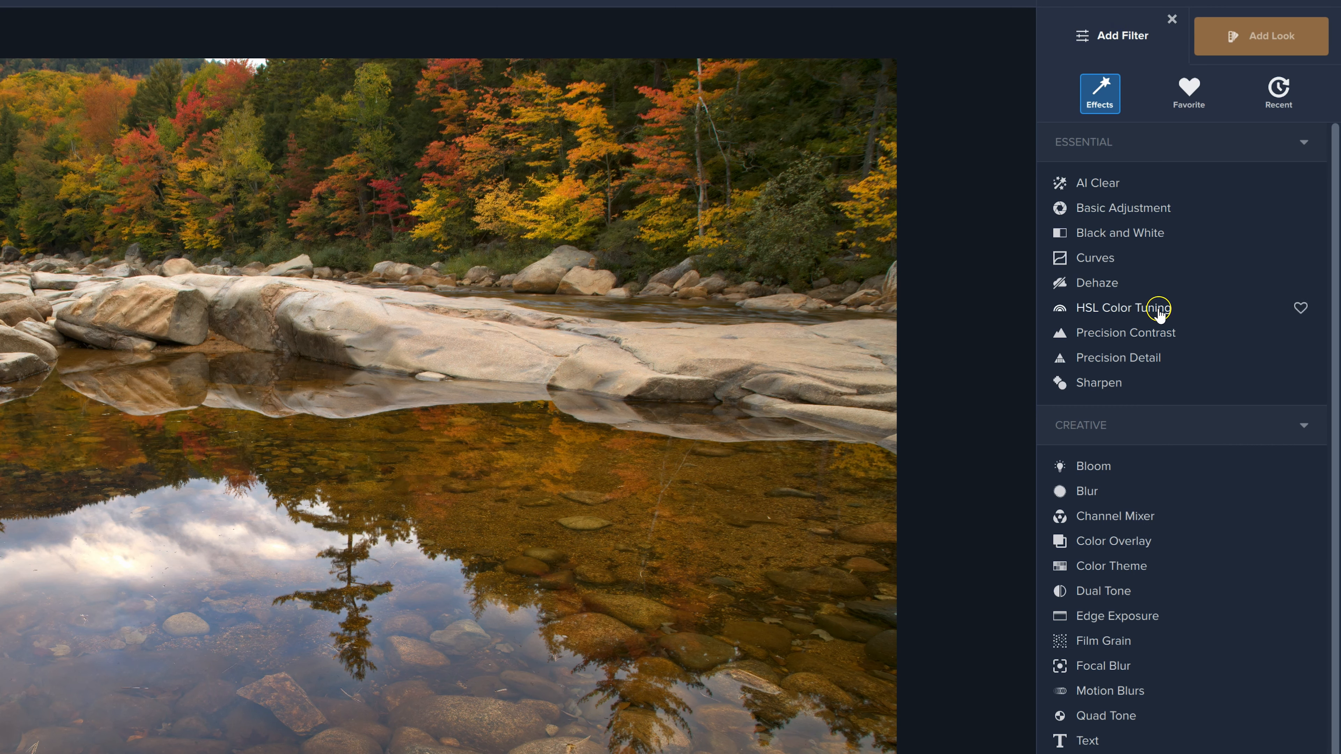
pyautogui.click(1143, 337)
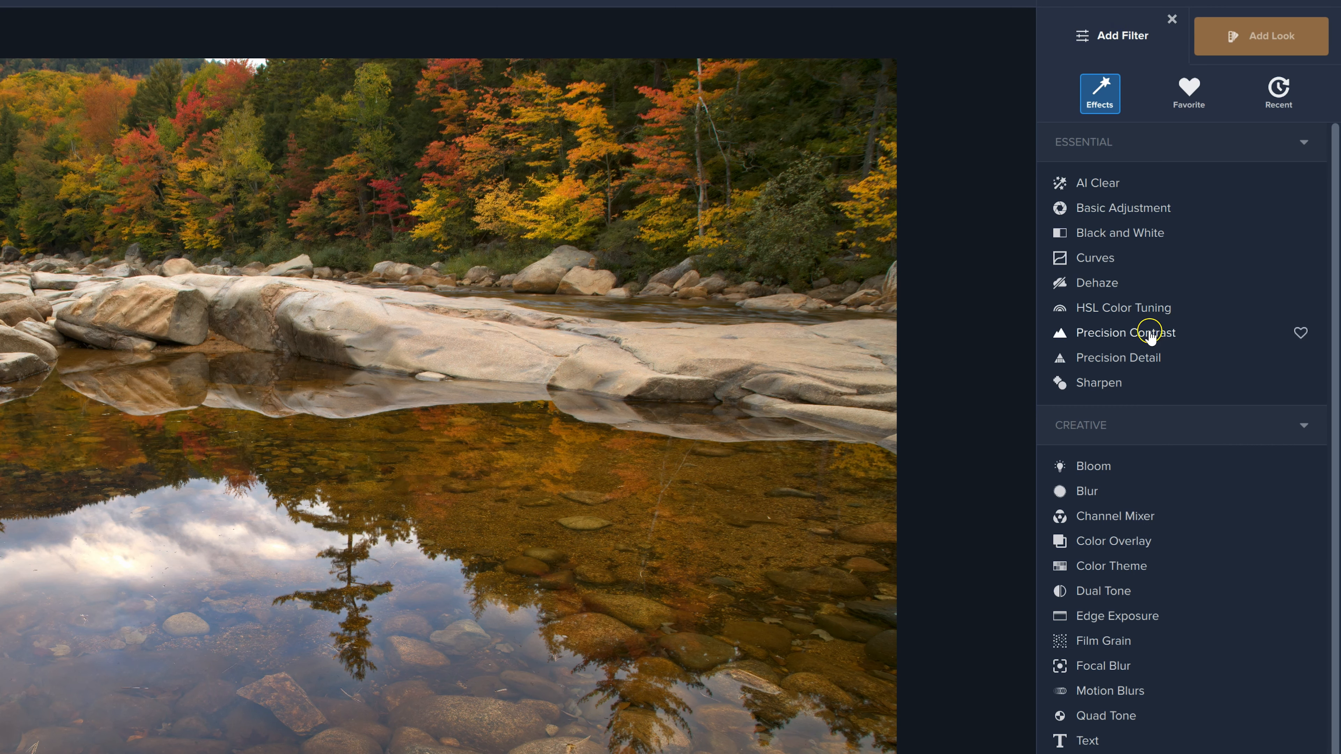
pyautogui.click(1116, 342)
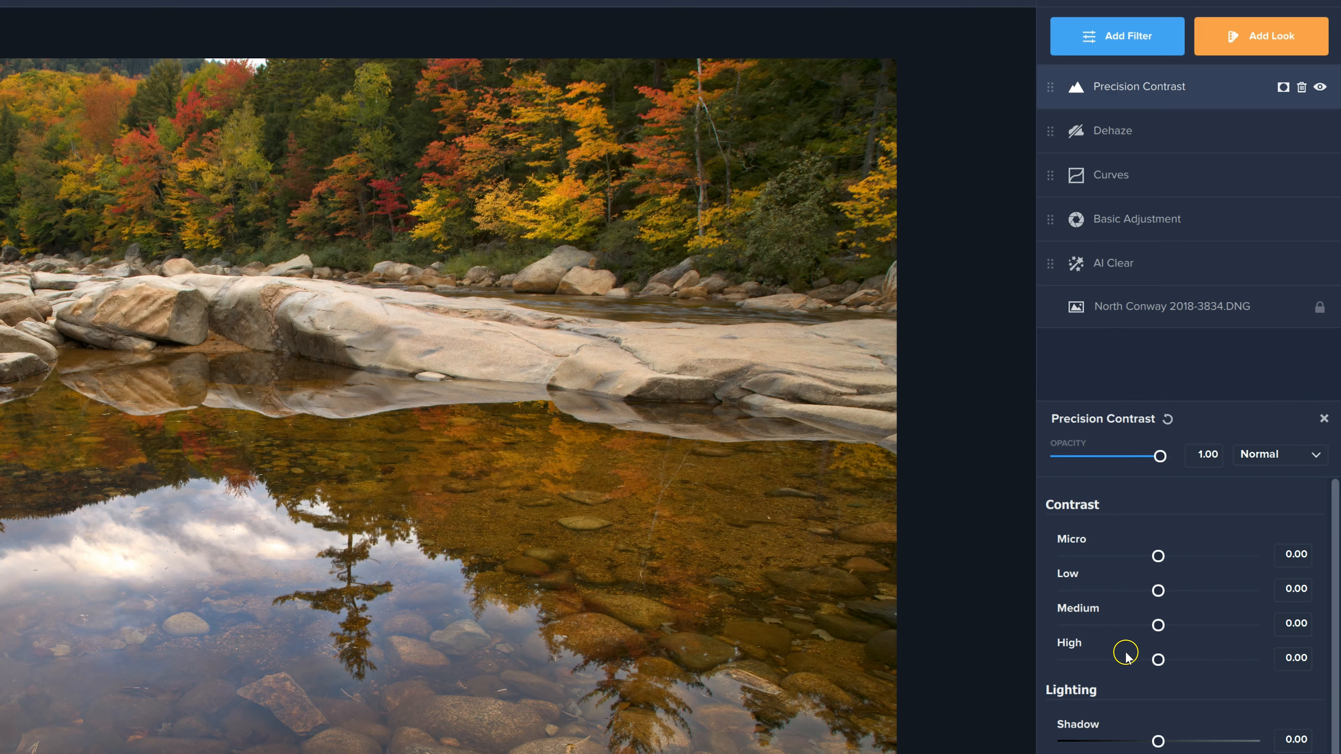
pyautogui.moveTo(1160, 555); pyautogui.dragTo(1168, 559)
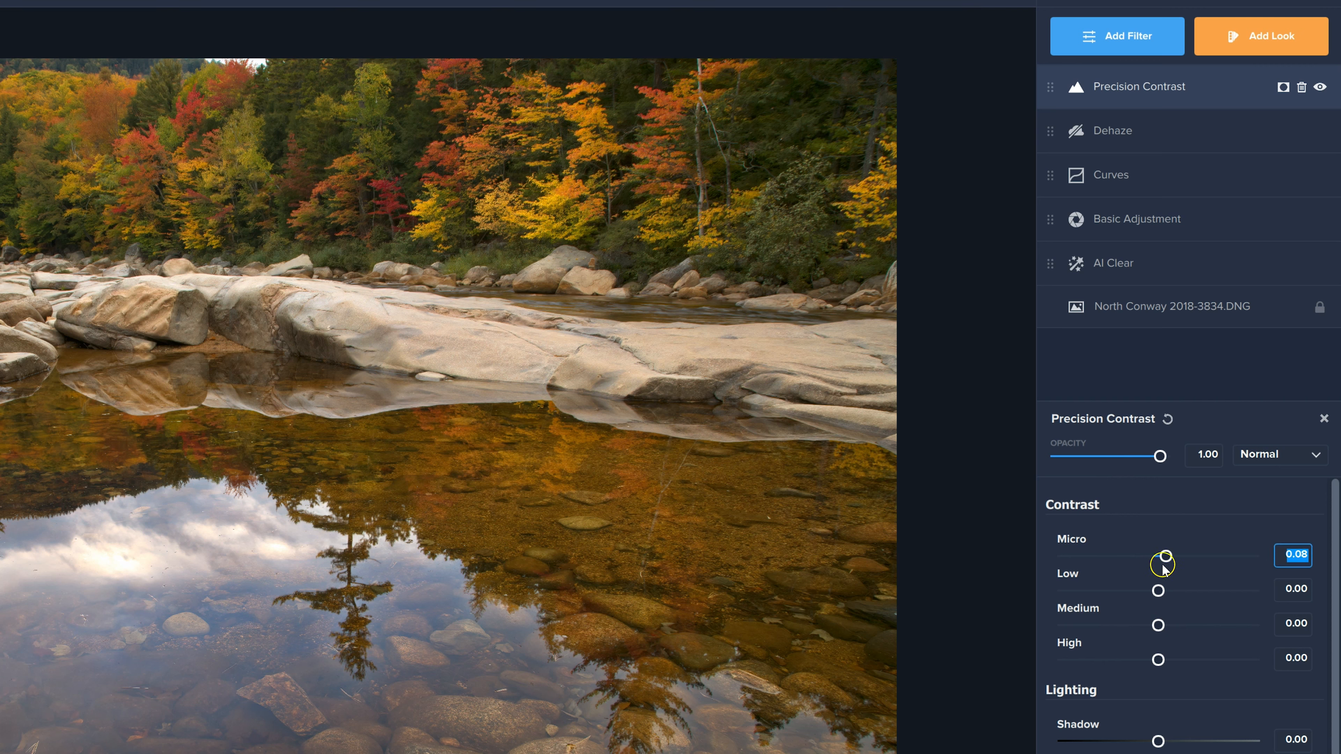
pyautogui.moveTo(1164, 558); pyautogui.dragTo(1225, 562)
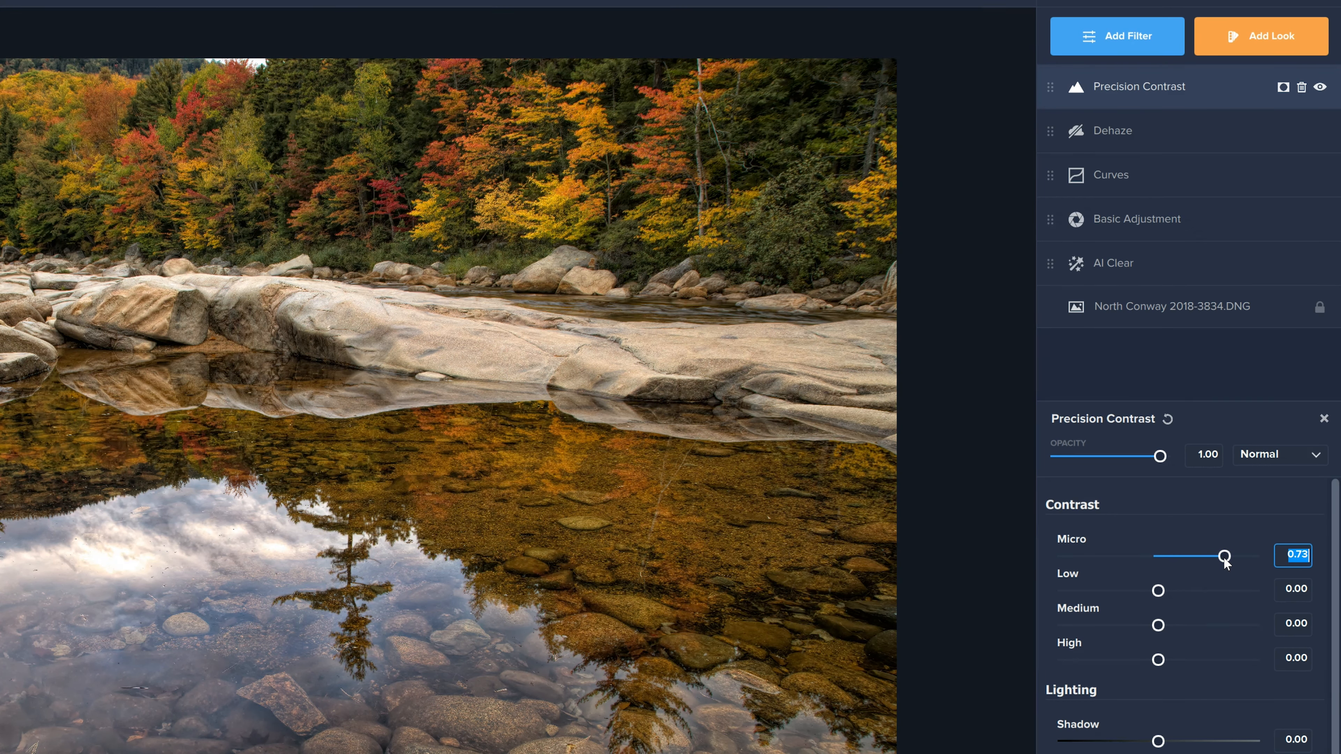
pyautogui.moveTo(1222, 562); pyautogui.dragTo(1164, 564)
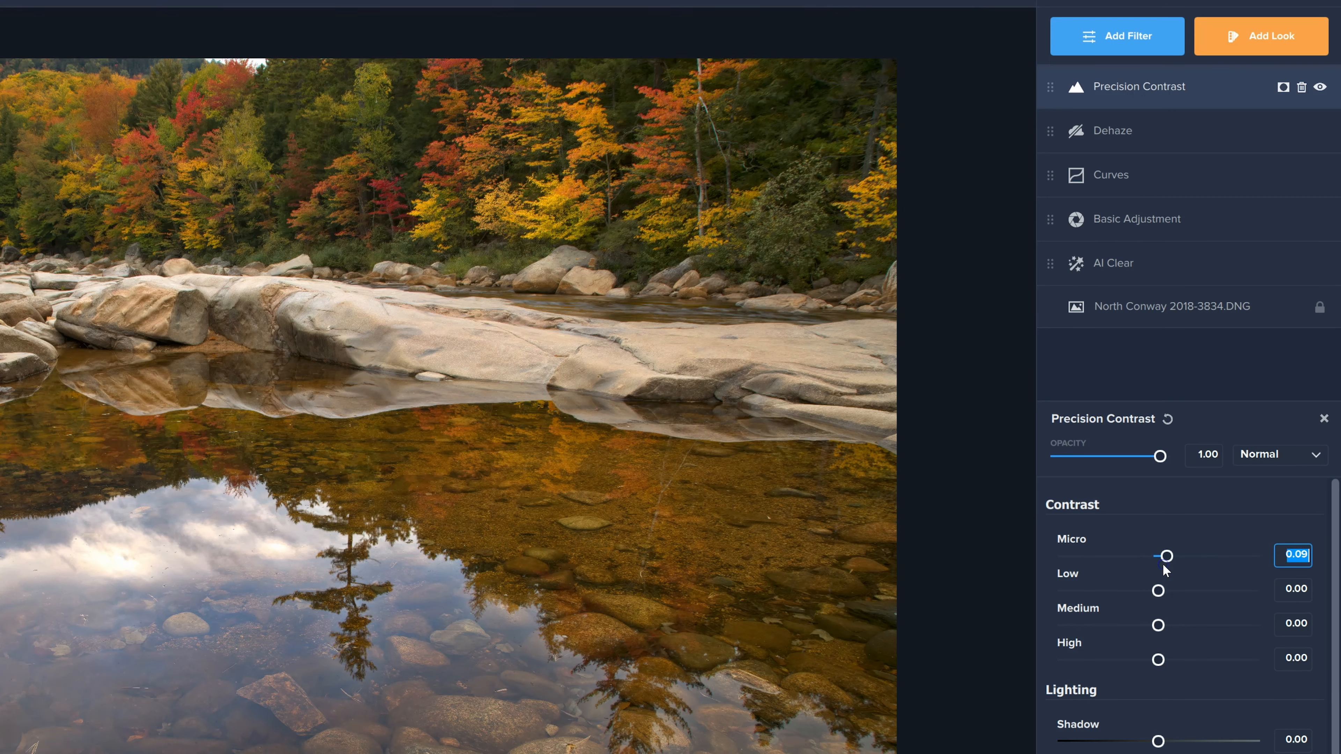
# Step: Set the Precision Contrast filter's Low contrast to 0.68 and Medium contrast to 0.18
pyautogui.moveTo(1158, 590); pyautogui.dragTo(1260, 598)
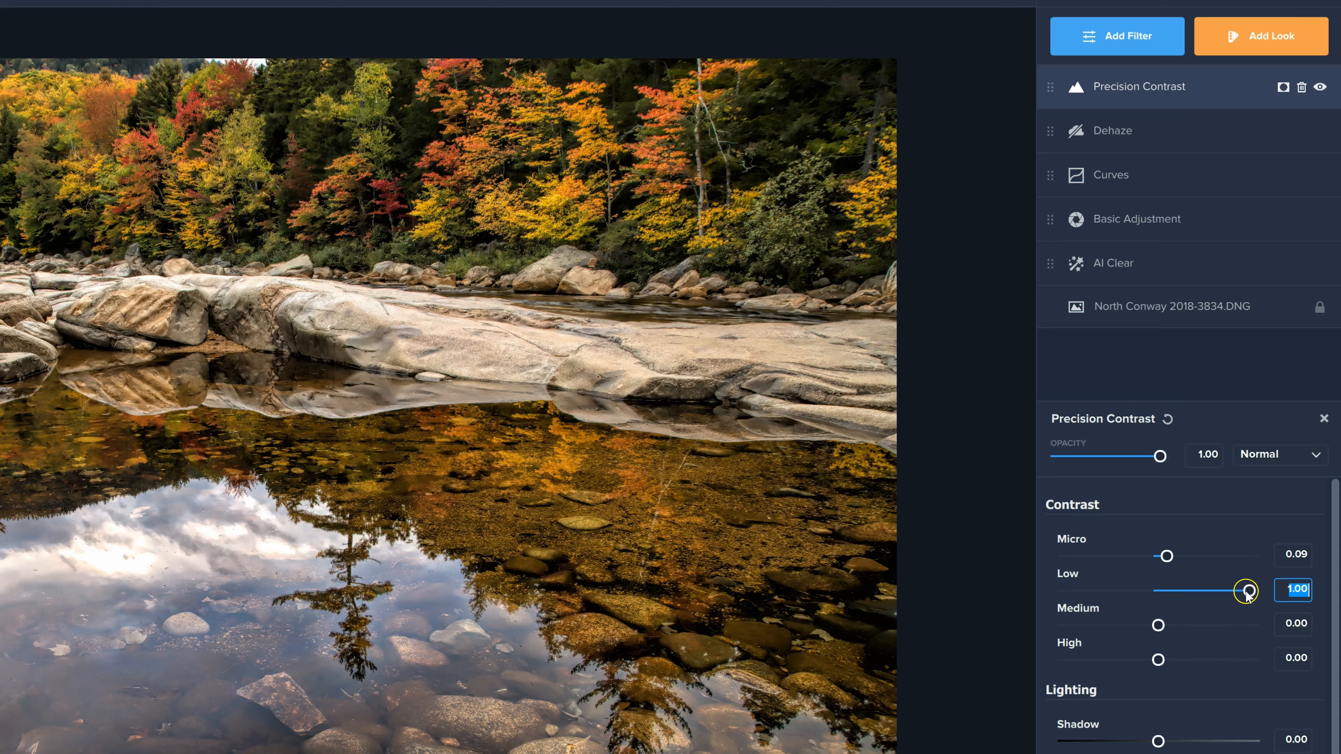
pyautogui.moveTo(1247, 591)
pyautogui.mouseDown()
pyautogui.moveTo(1198, 592)
pyautogui.moveTo(1222, 594)
pyautogui.mouseUp()
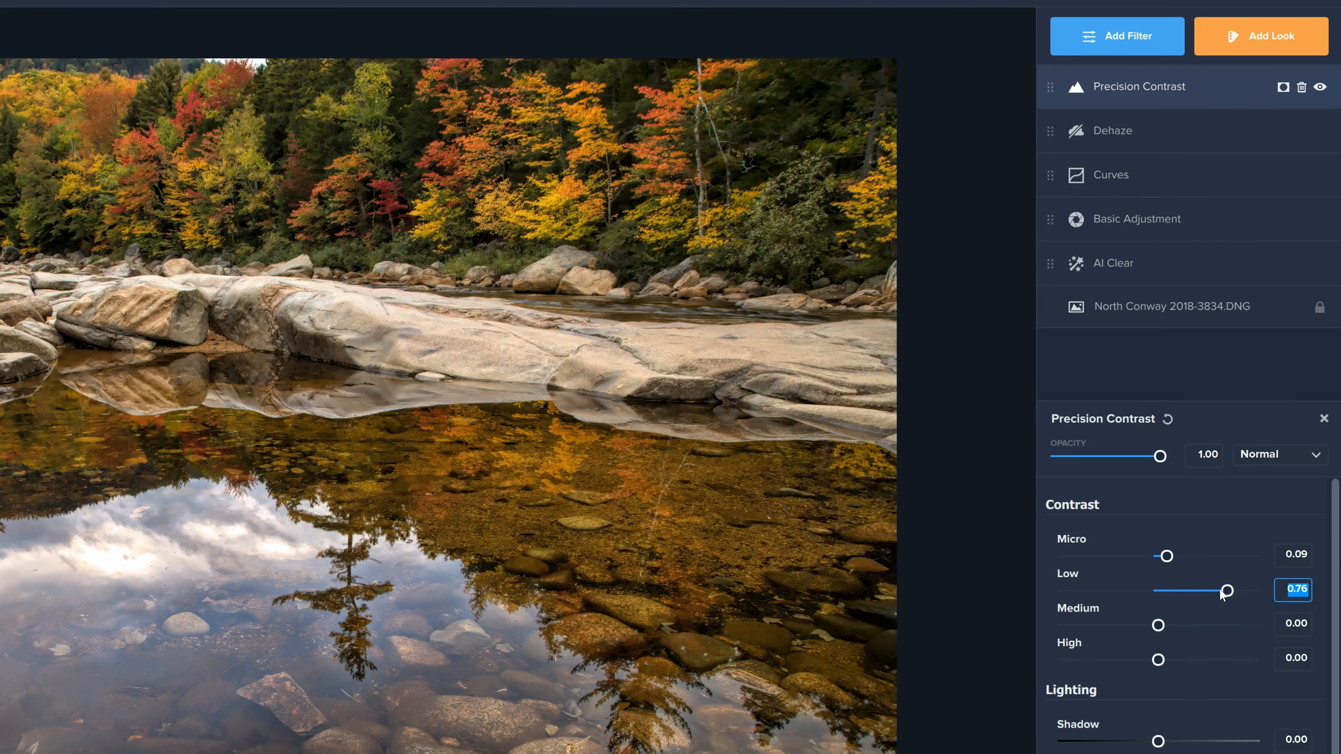
pyautogui.moveTo(1222, 594); pyautogui.dragTo(1215, 596)
pyautogui.moveTo(1158, 626)
pyautogui.mouseDown()
pyautogui.moveTo(1241, 627)
pyautogui.moveTo(1176, 629)
pyautogui.mouseUp()
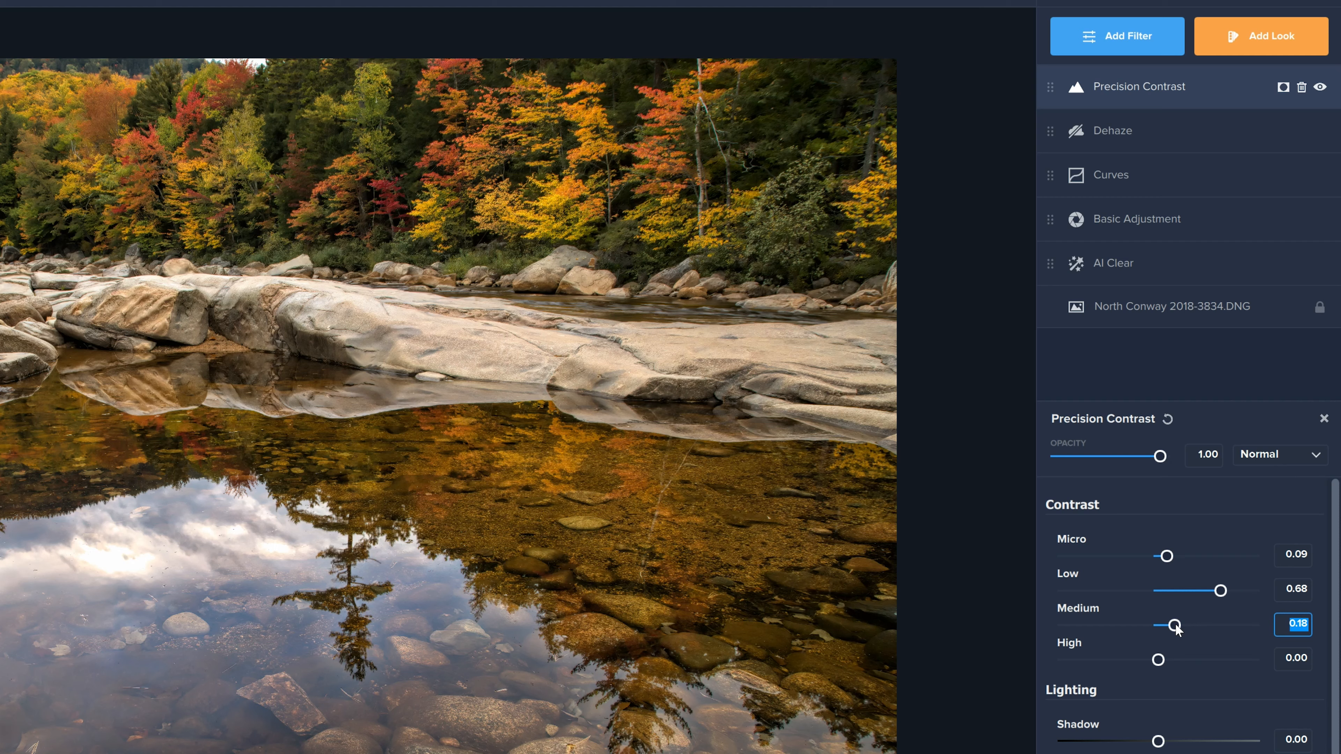
# Step: Set the Precision Contrast filter's High contrast to -0.17
pyautogui.moveTo(1158, 660); pyautogui.dragTo(1108, 663)
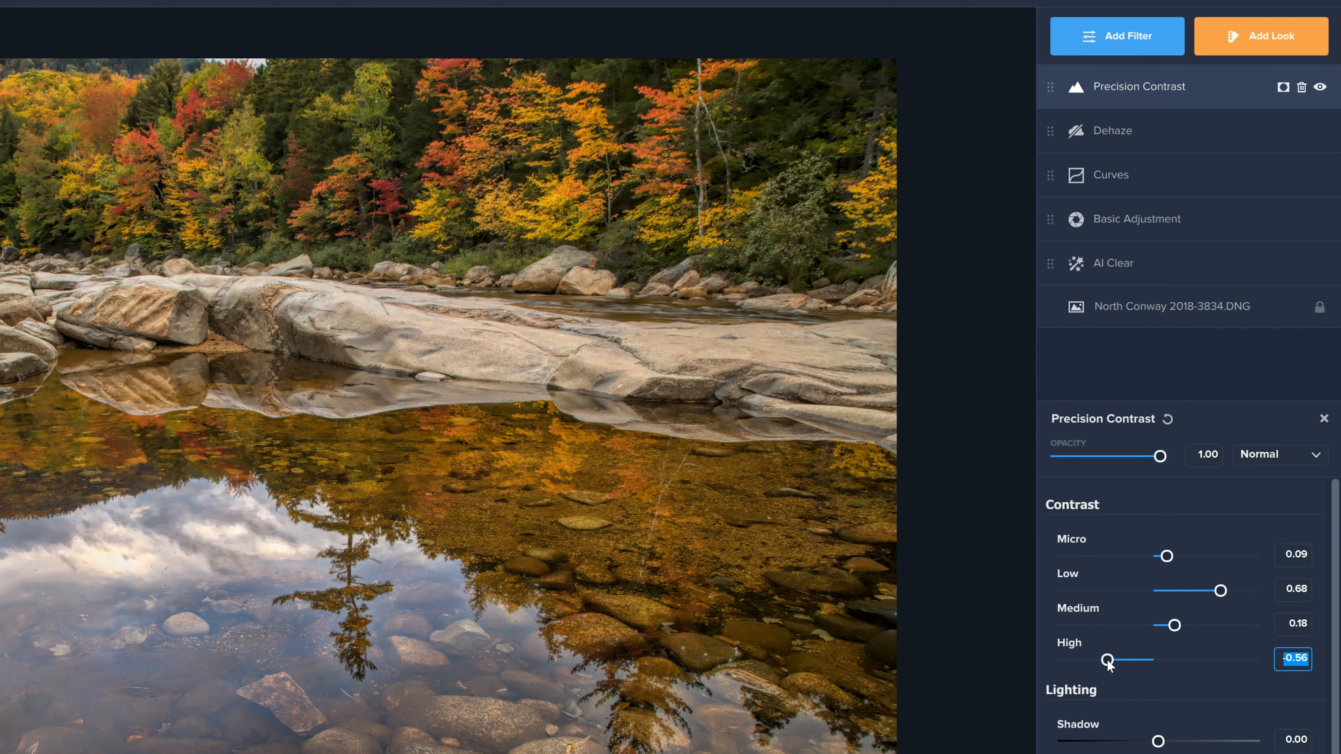
pyautogui.moveTo(1109, 666); pyautogui.dragTo(1077, 661)
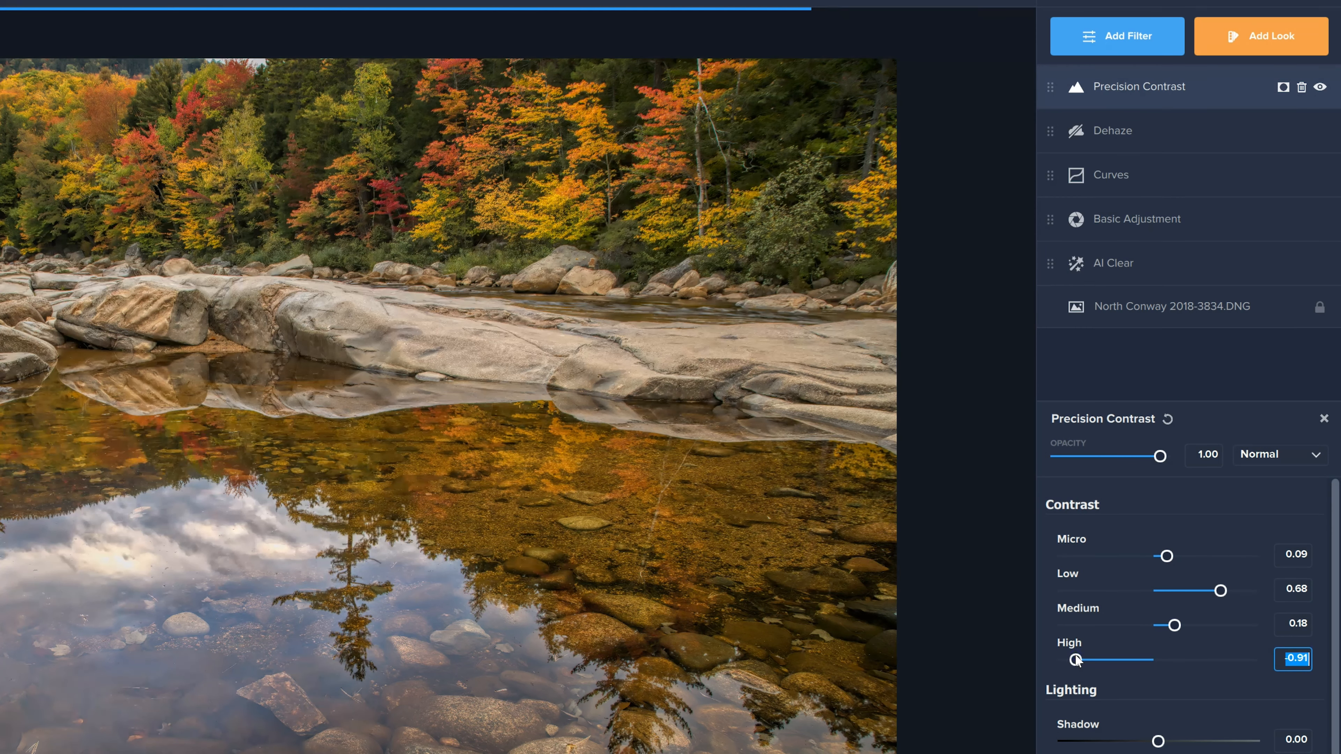
pyautogui.moveTo(1076, 660); pyautogui.dragTo(1143, 663)
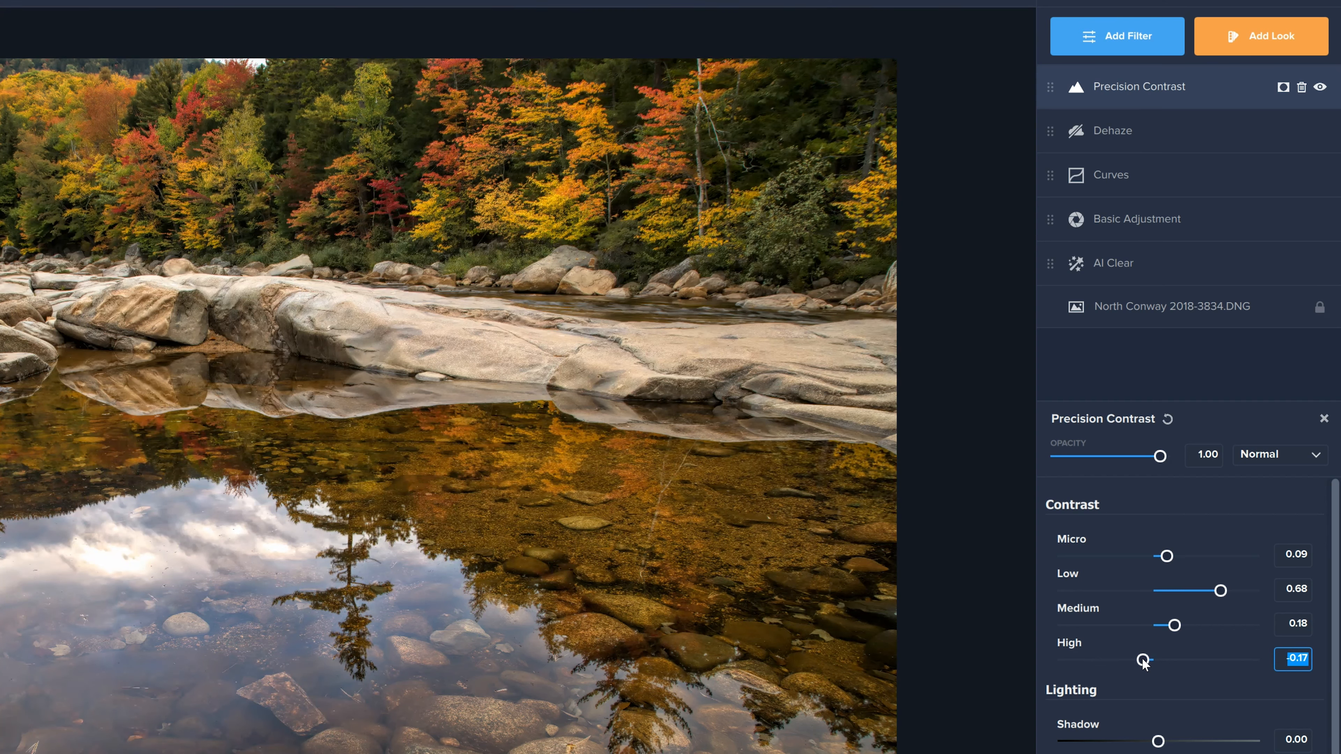
# Step: Set the Precision Contrast lighting to Shadow -0.27, Midtone 0.07 and Highlight -0.18, and close the filter's settings
pyautogui.scroll(-2, 1177, 679)
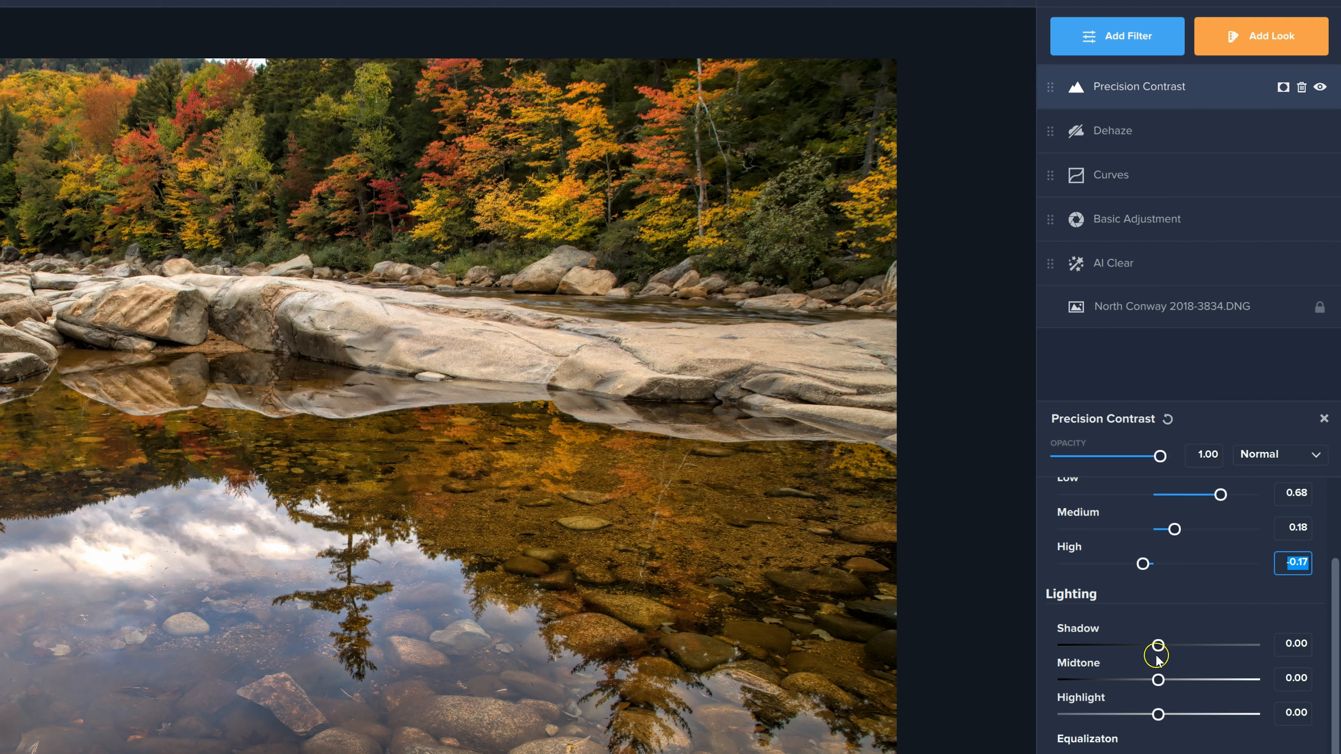
pyautogui.moveTo(1160, 642)
pyautogui.mouseDown()
pyautogui.moveTo(1229, 649)
pyautogui.moveTo(1089, 648)
pyautogui.moveTo(1164, 648)
pyautogui.moveTo(1136, 654)
pyautogui.mouseUp()
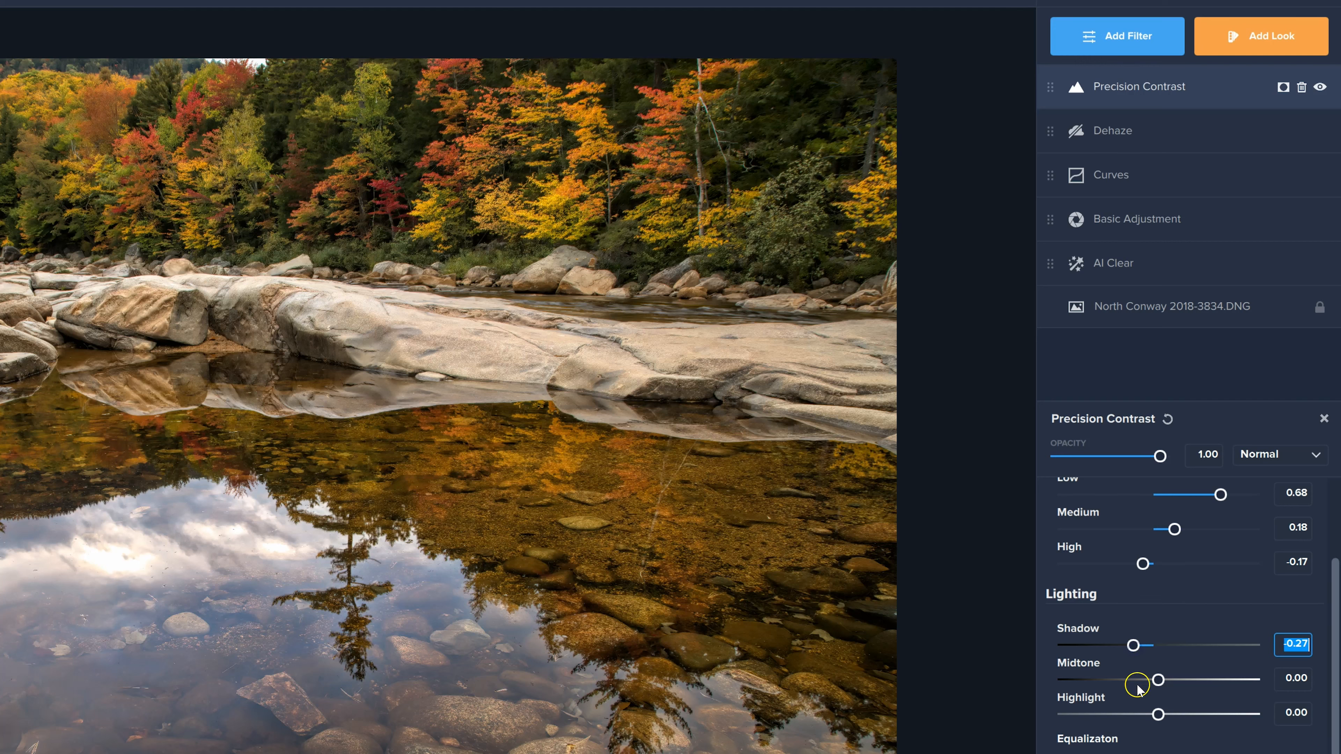
pyautogui.moveTo(1159, 681); pyautogui.dragTo(1141, 721)
pyautogui.click(1156, 714)
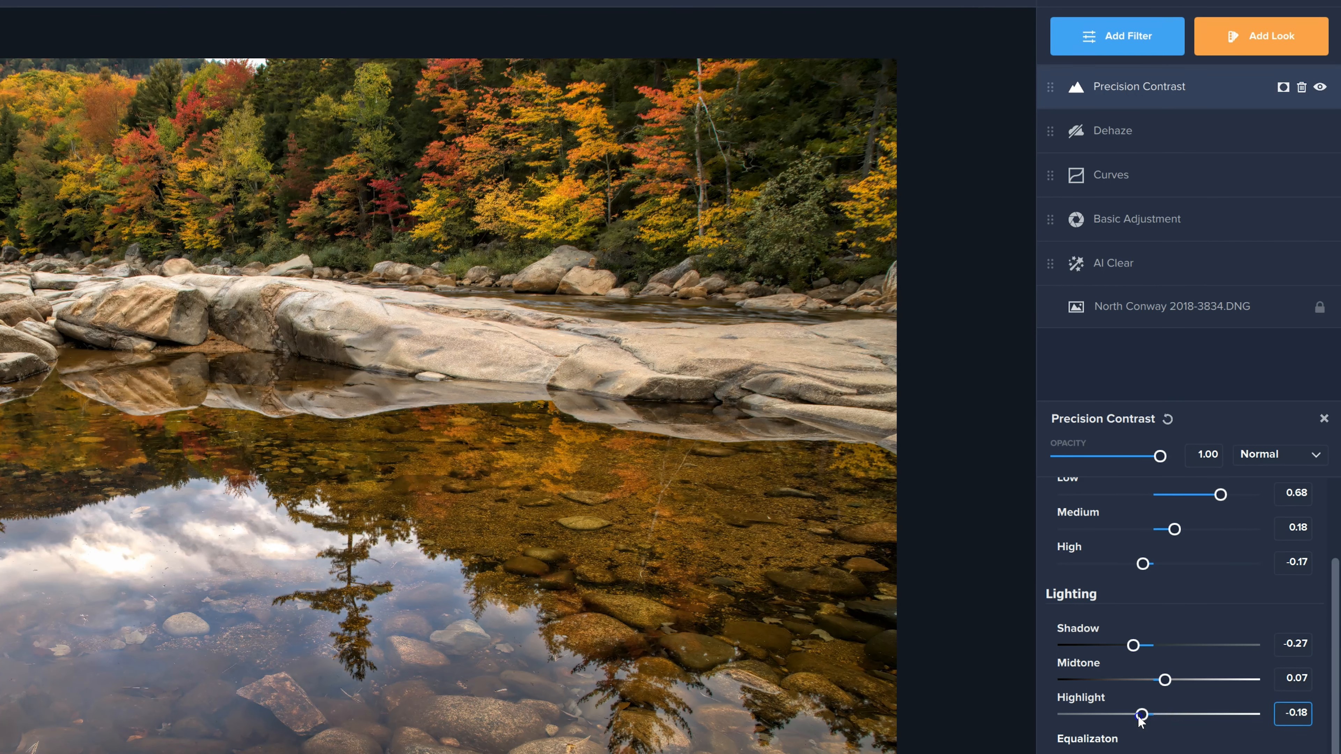
pyautogui.scroll(-1, 1077, 740)
pyautogui.click(1085, 743)
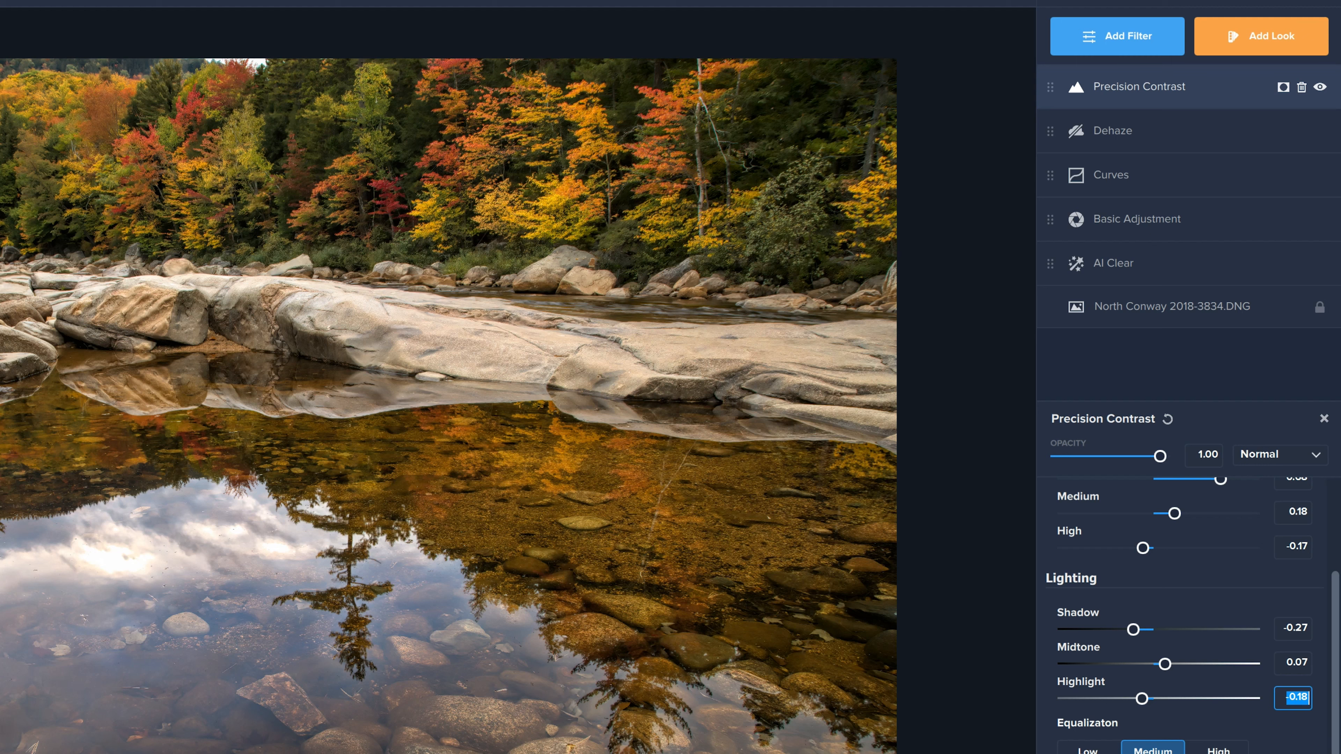
pyautogui.press('Return')
pyautogui.click(1325, 420)
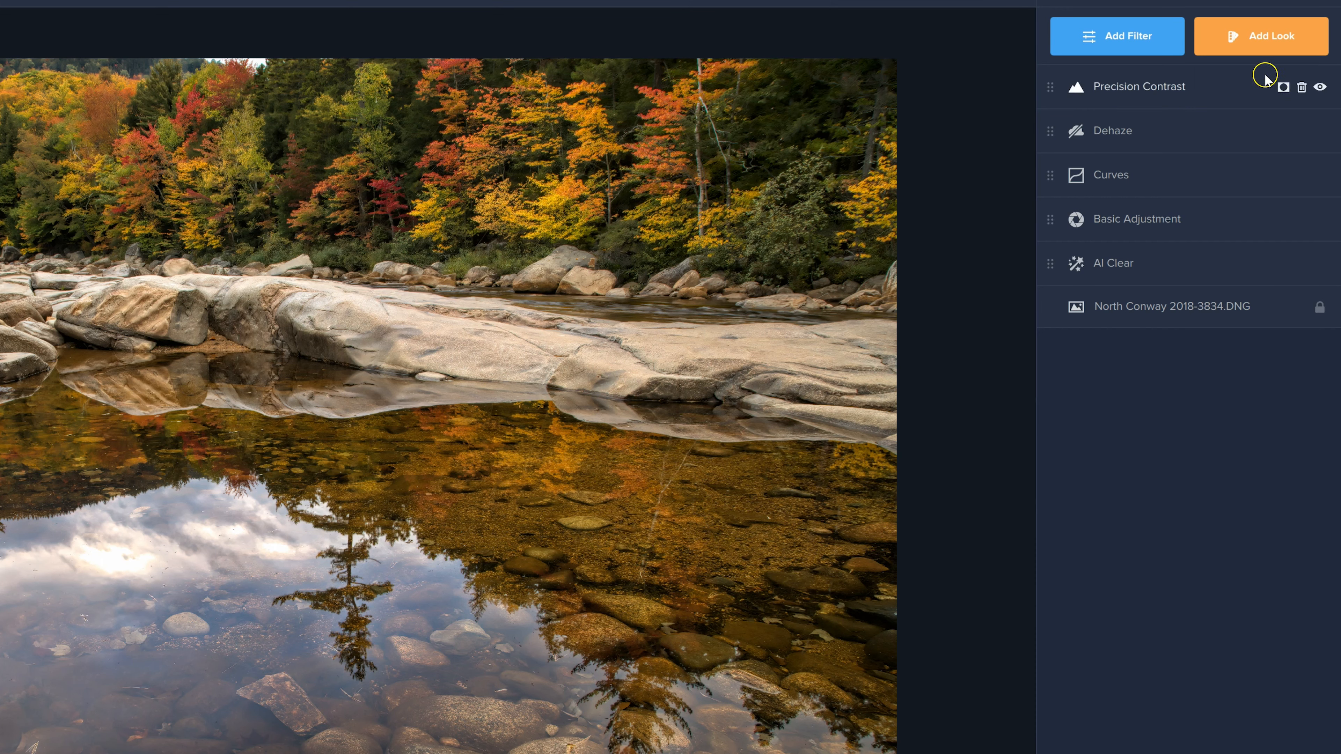
# Step: Compare the photo with and without the Precision Contrast filter
pyautogui.click(1320, 87)
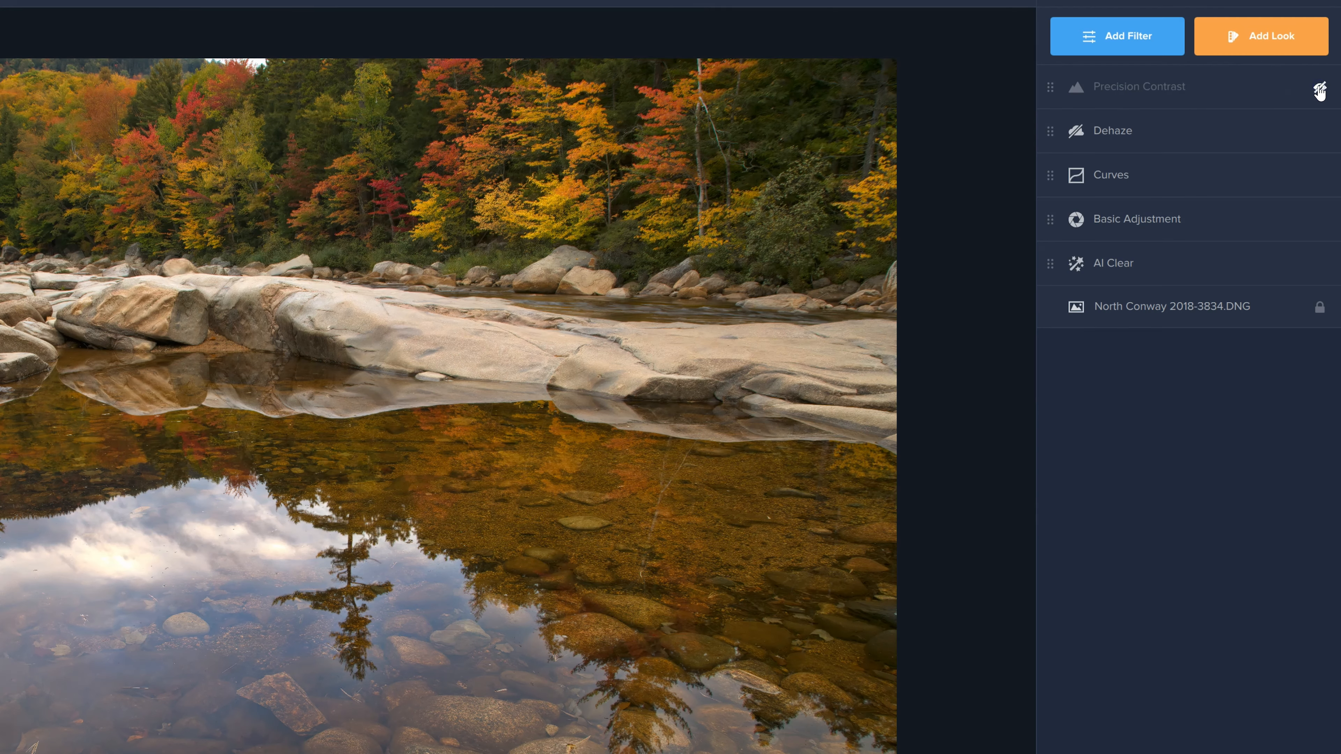
pyautogui.click(1320, 87)
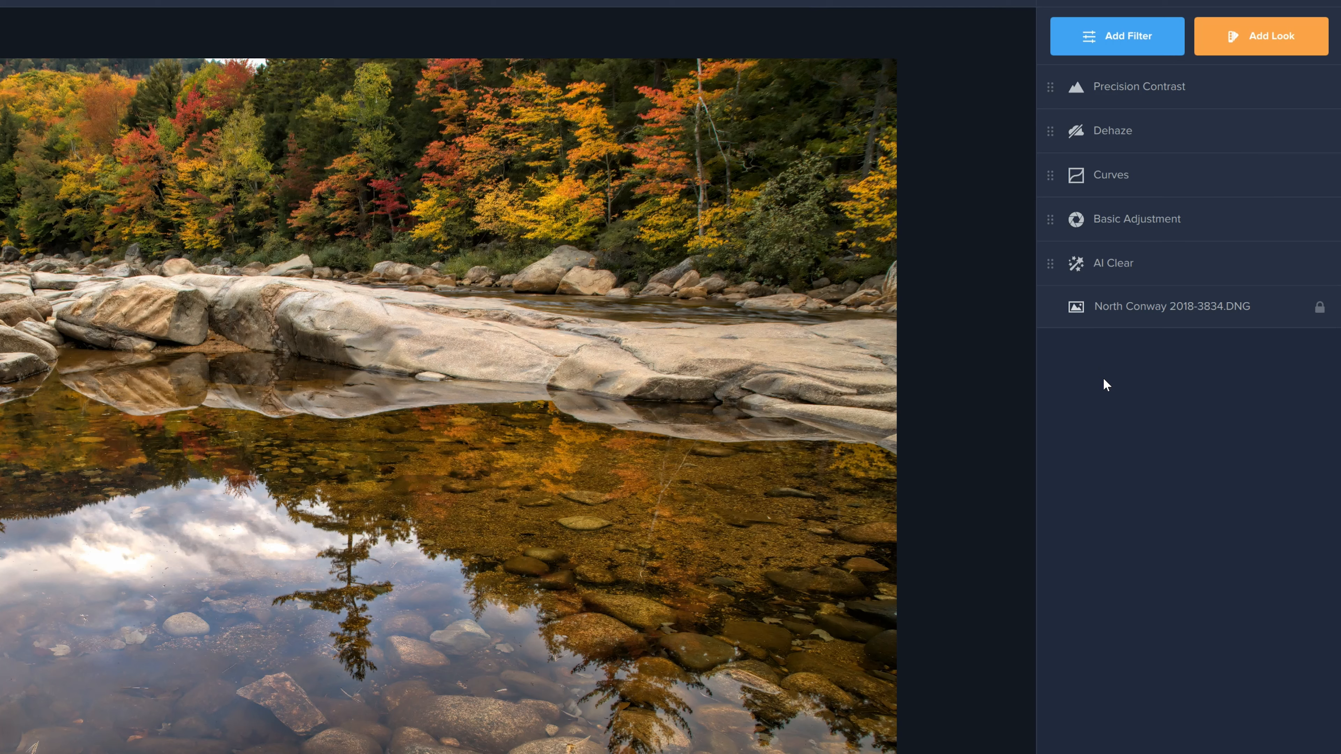
# Step: Try a Precision Detail filter with Overall Small Detail at 0.65 and delete that filter
pyautogui.click(1100, 41)
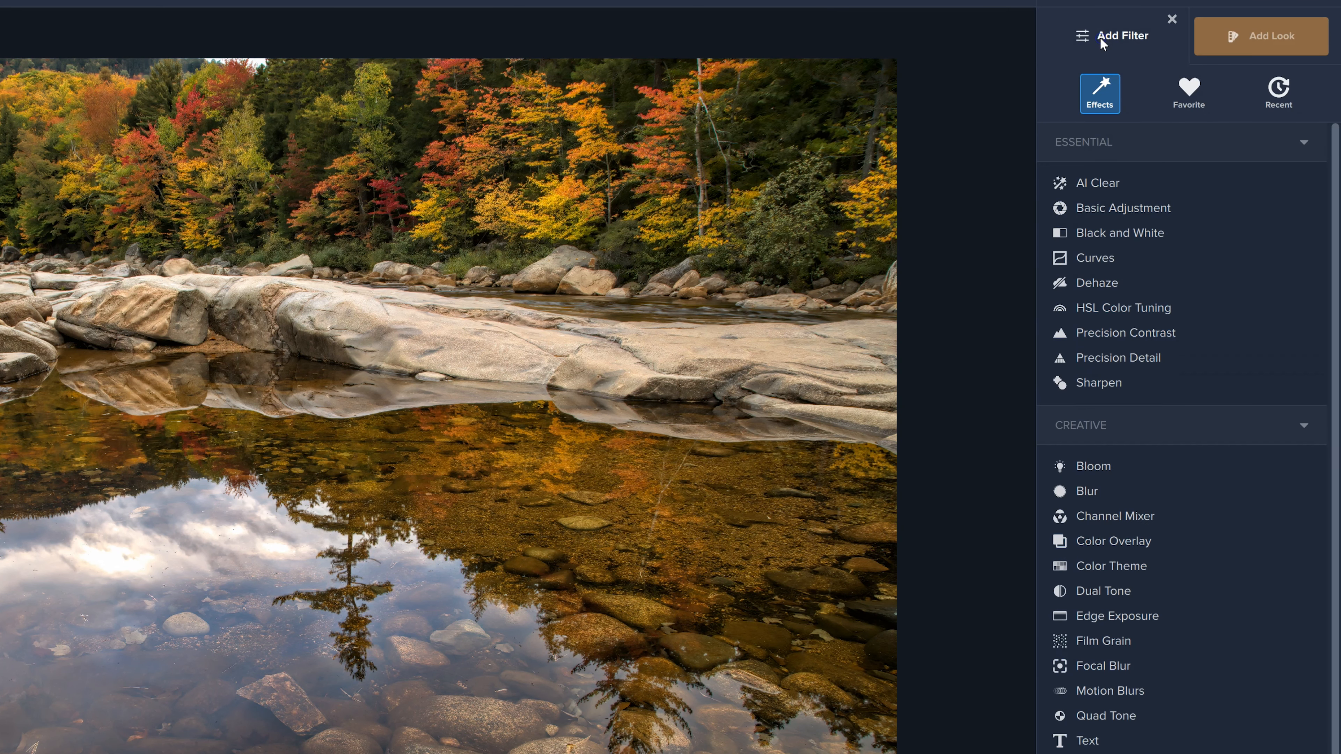
pyautogui.click(1135, 359)
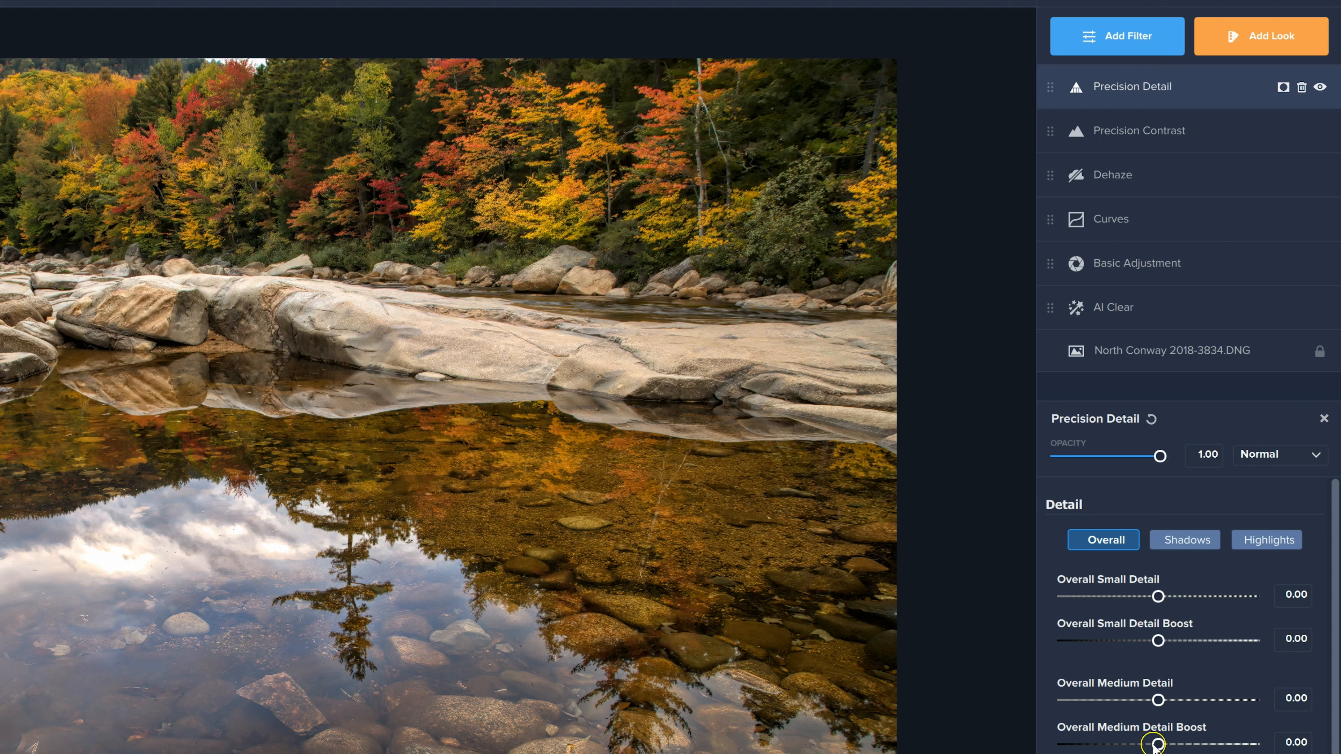
pyautogui.moveTo(1157, 595); pyautogui.dragTo(1218, 598)
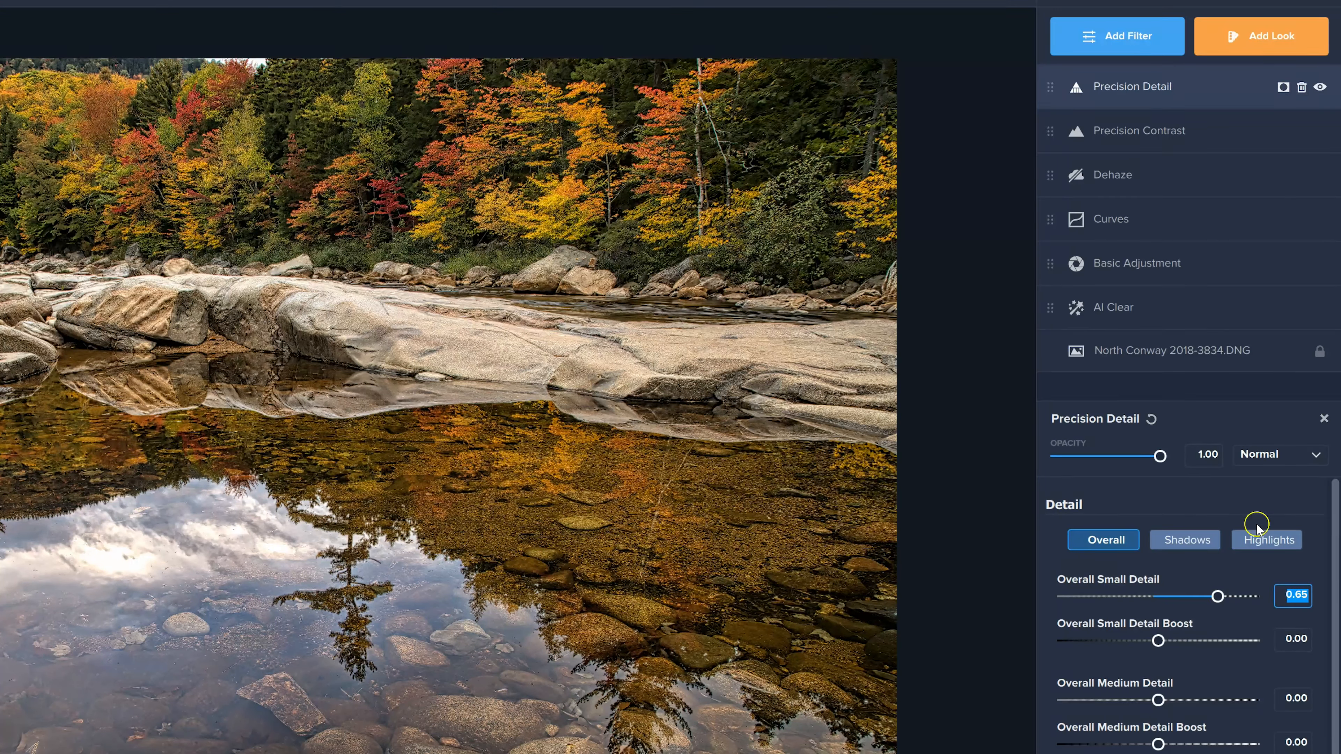
pyautogui.click(1325, 418)
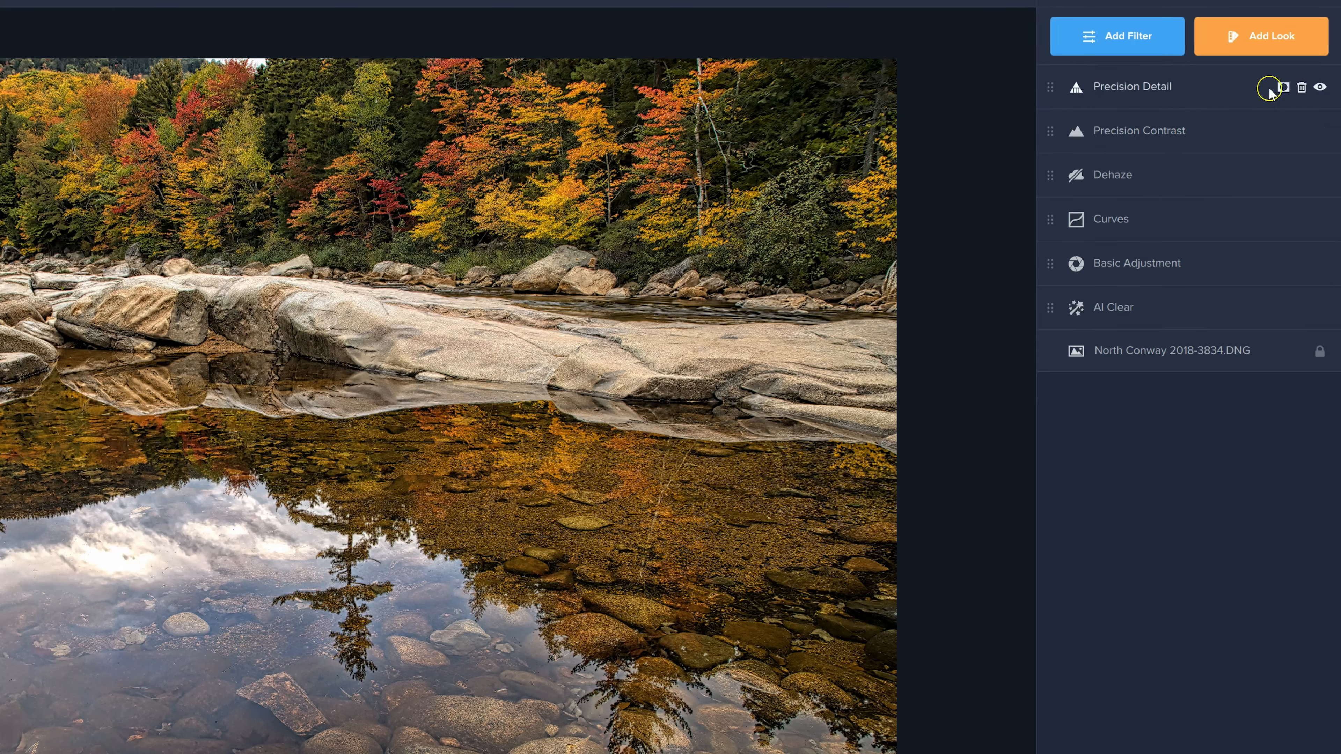
pyautogui.click(1301, 86)
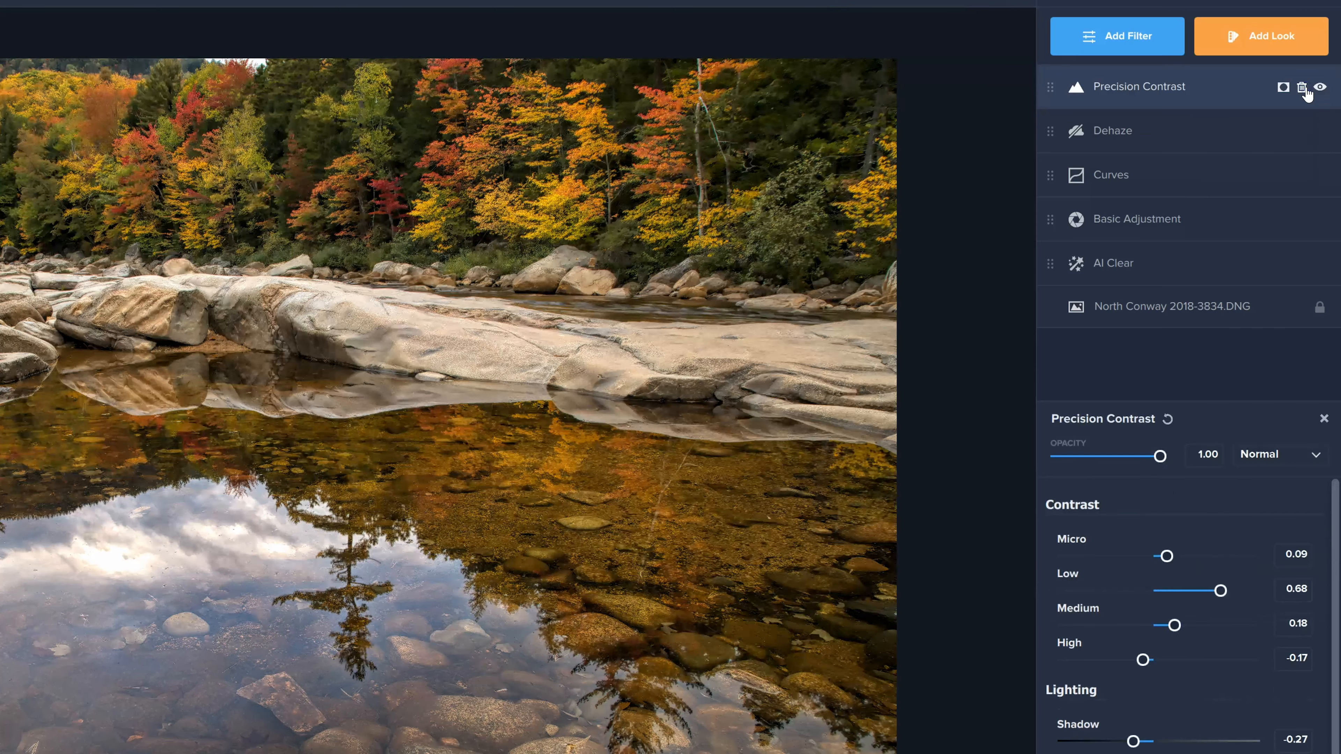
# Step: Add a Sharpen filter, set its Unsharp Mask Strength to 0.21 and close its settings
pyautogui.click(1112, 45)
pyautogui.click(1117, 381)
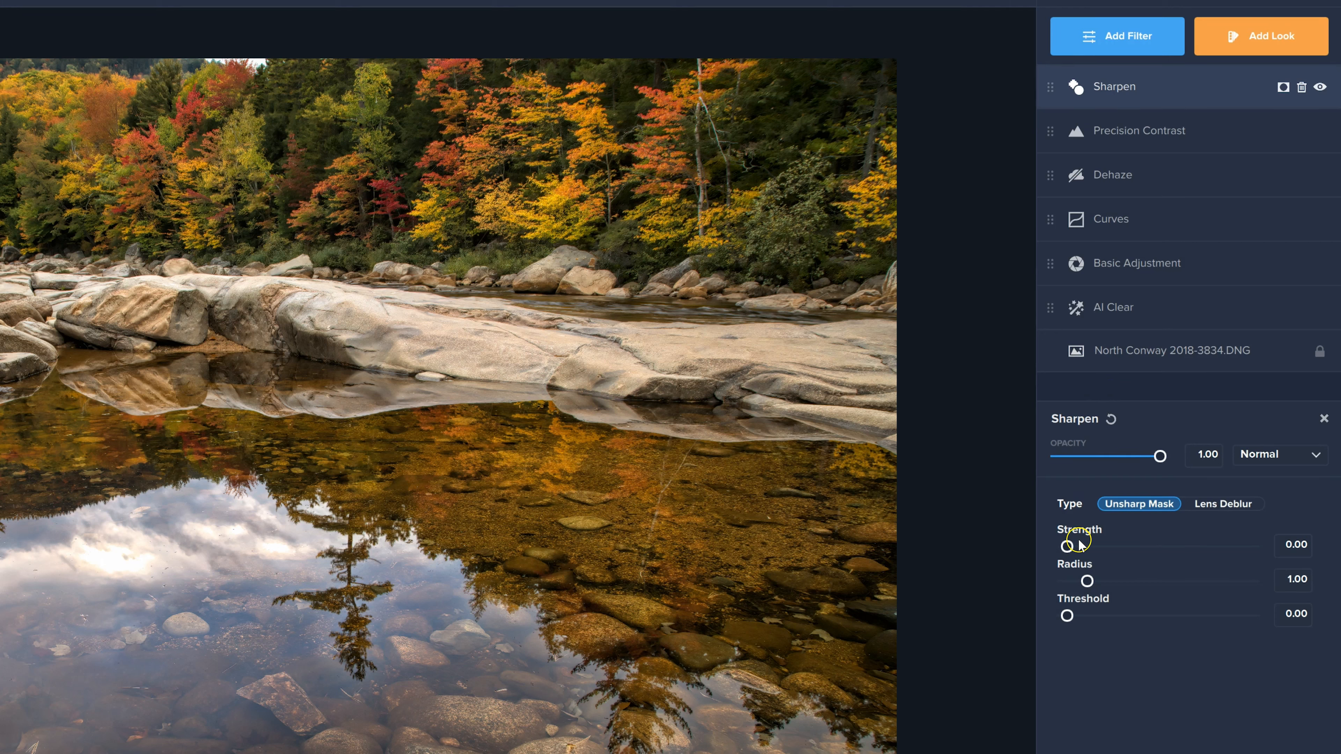
pyautogui.scroll(5, 296, 429)
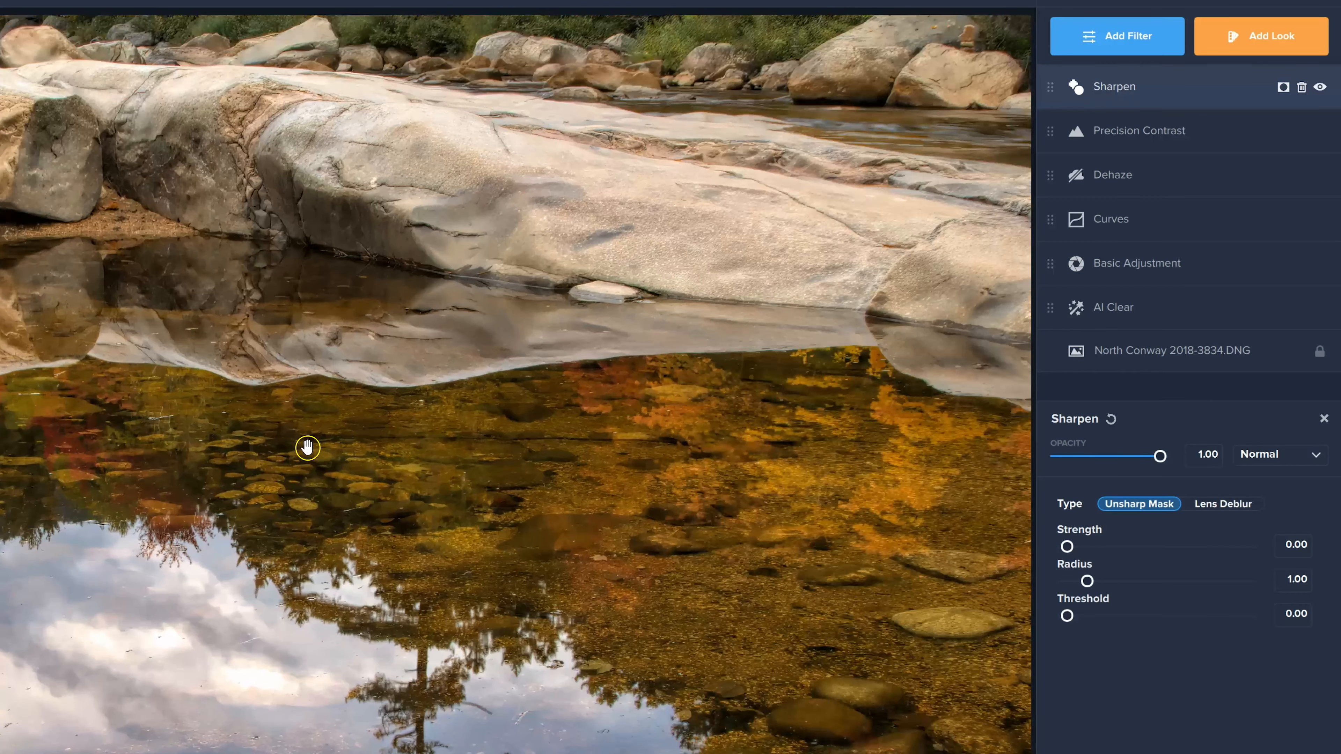
pyautogui.moveTo(1069, 547); pyautogui.dragTo(1111, 546)
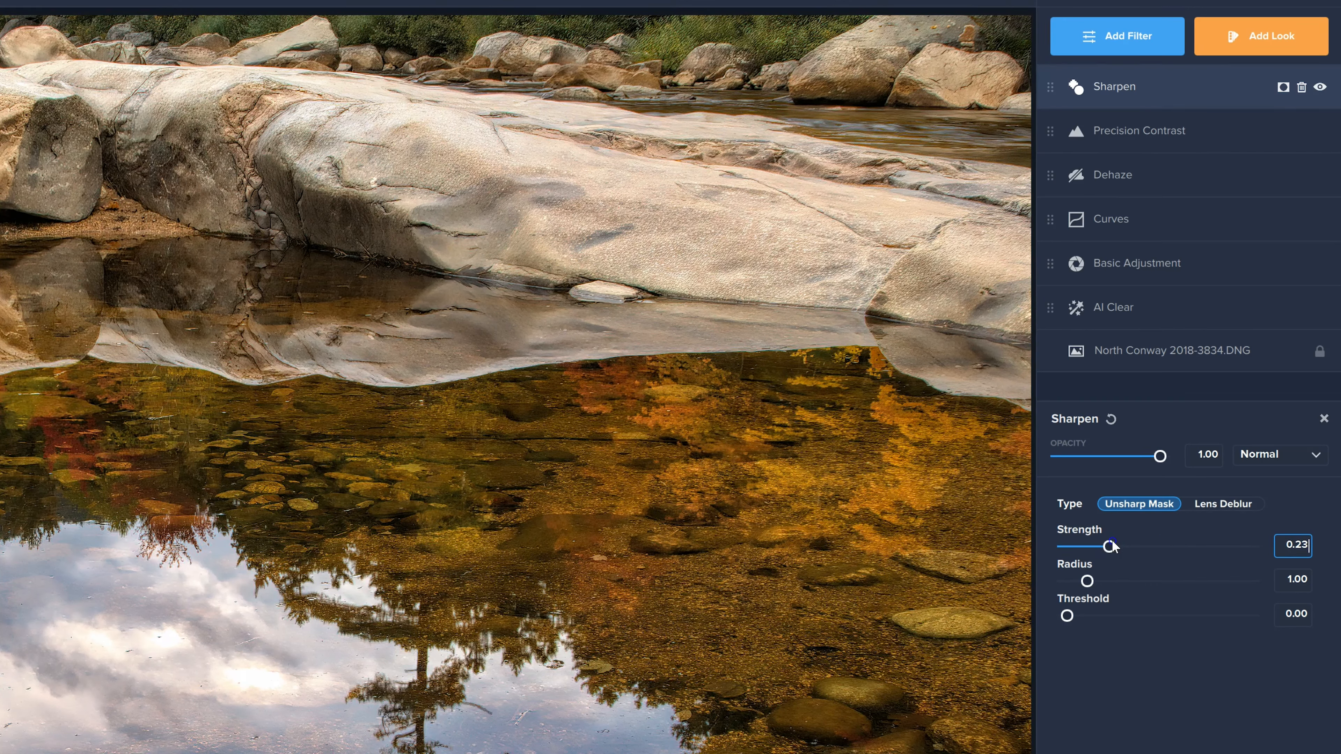
pyautogui.moveTo(1111, 545); pyautogui.dragTo(1106, 546)
pyautogui.moveTo(1103, 547)
pyautogui.mouseDown()
pyautogui.moveTo(1075, 549)
pyautogui.moveTo(1125, 544)
pyautogui.moveTo(1111, 546)
pyautogui.mouseUp()
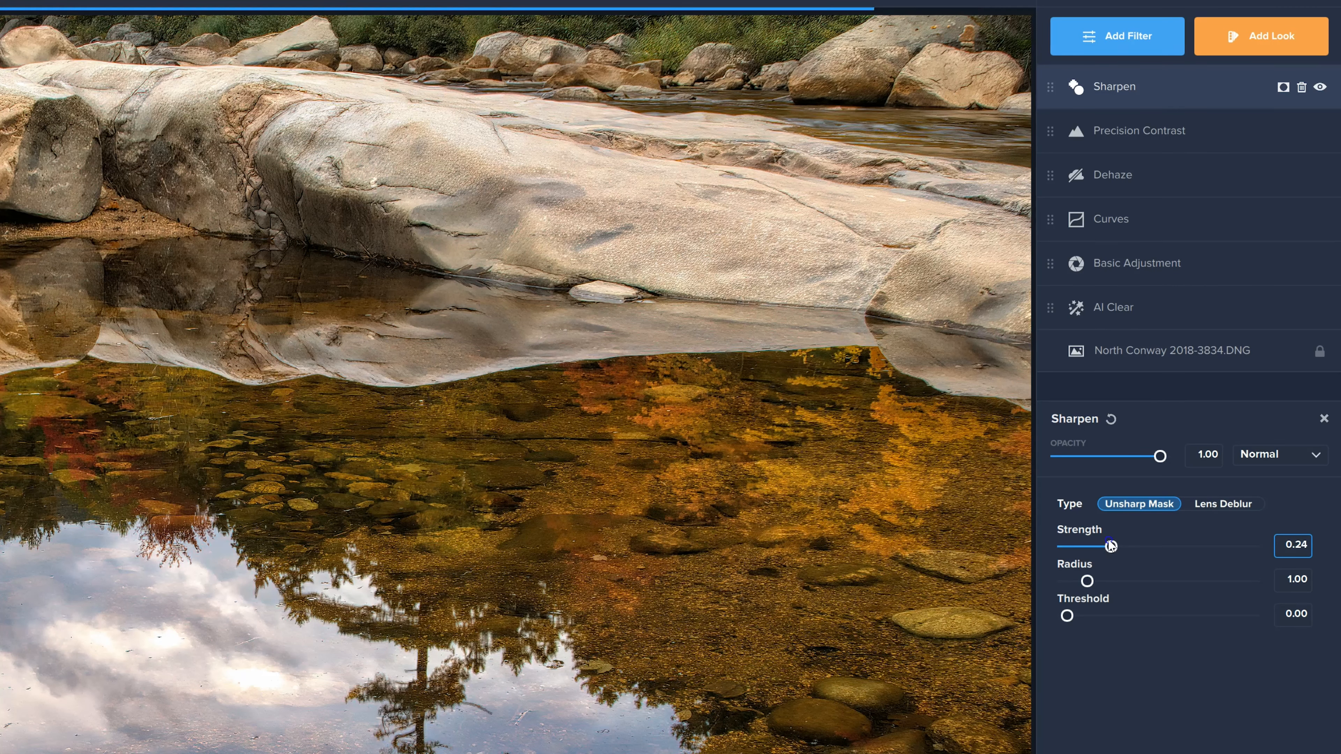
pyautogui.moveTo(1111, 546); pyautogui.dragTo(1101, 547)
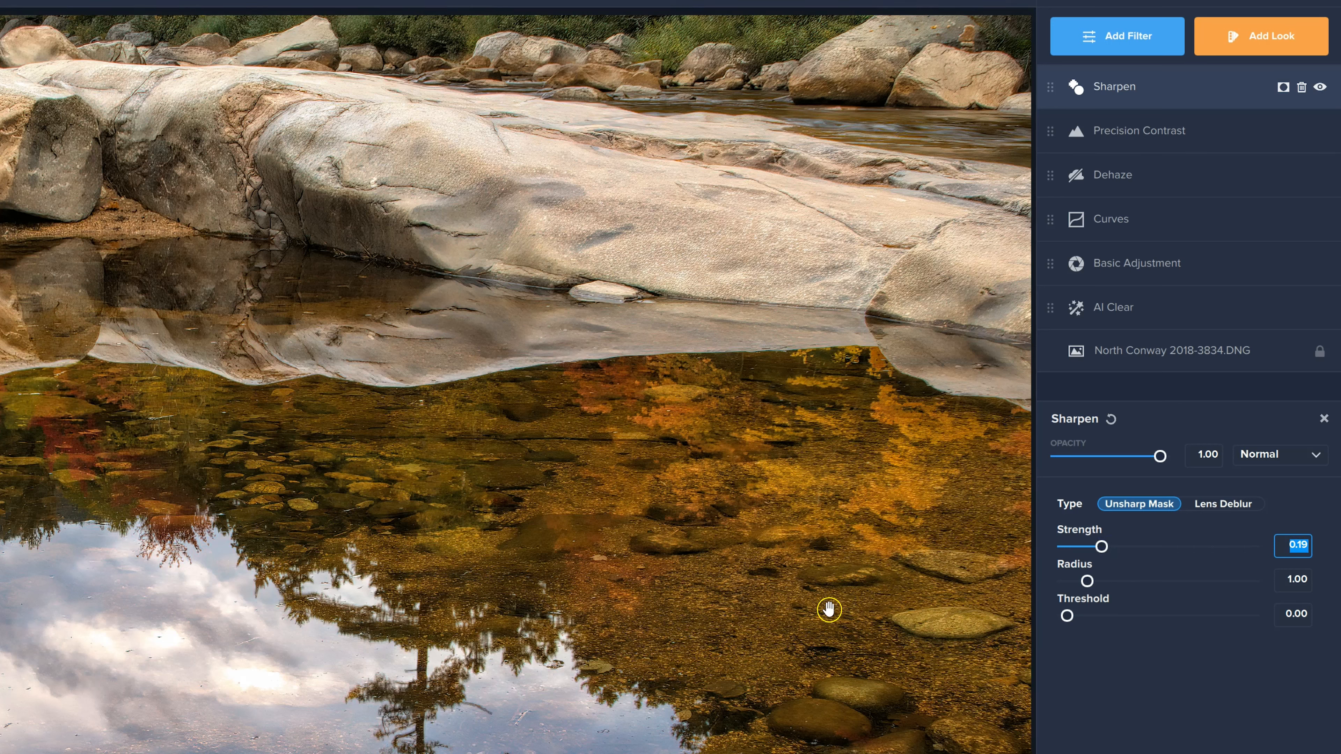
pyautogui.moveTo(1101, 547); pyautogui.dragTo(1104, 547)
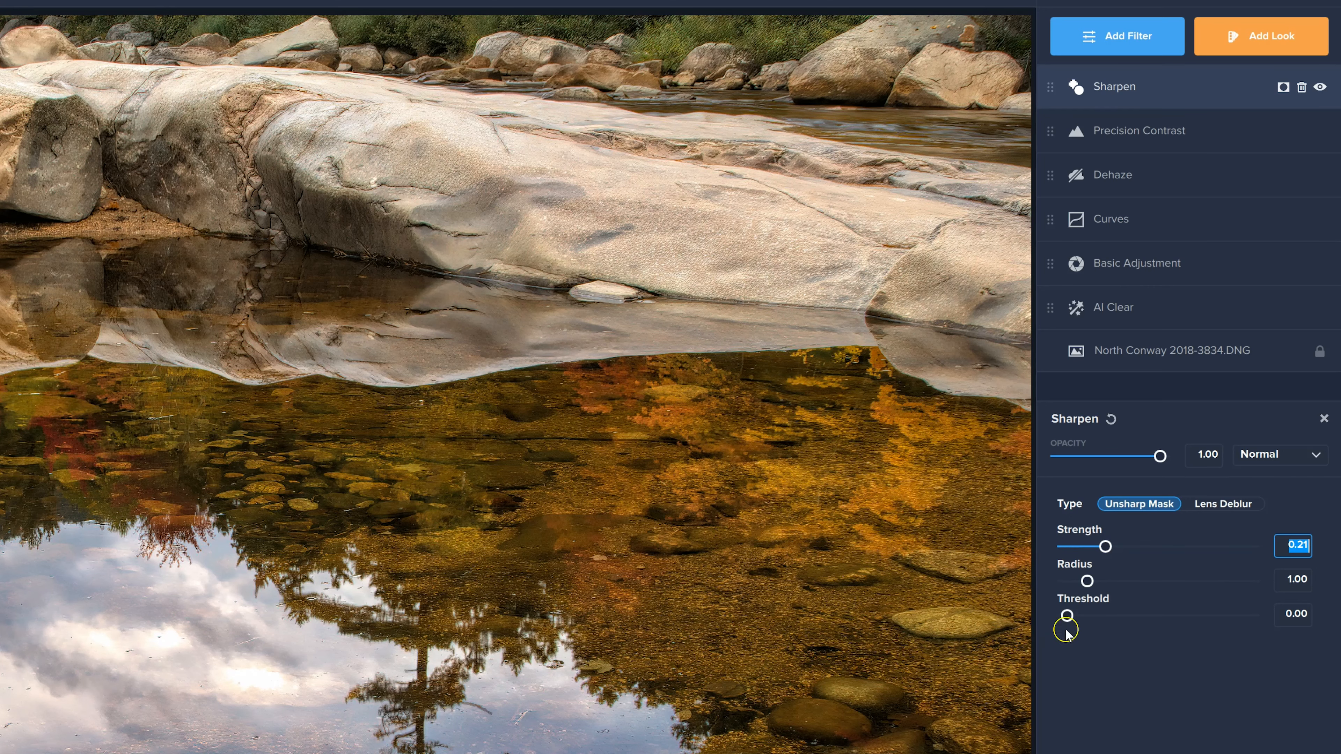
pyautogui.click(1324, 419)
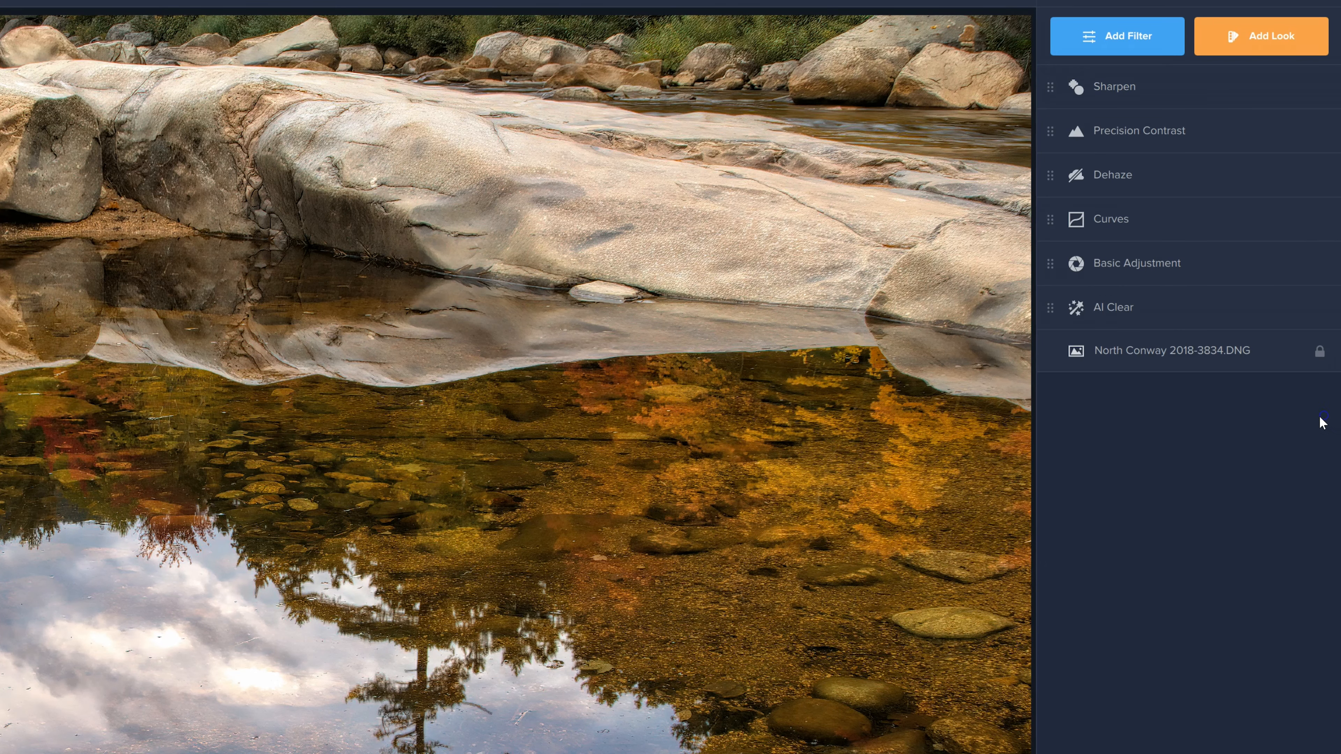
# Step: Compare the photo with and without the Sharpen filter and return to the wider view
pyautogui.click(1319, 88)
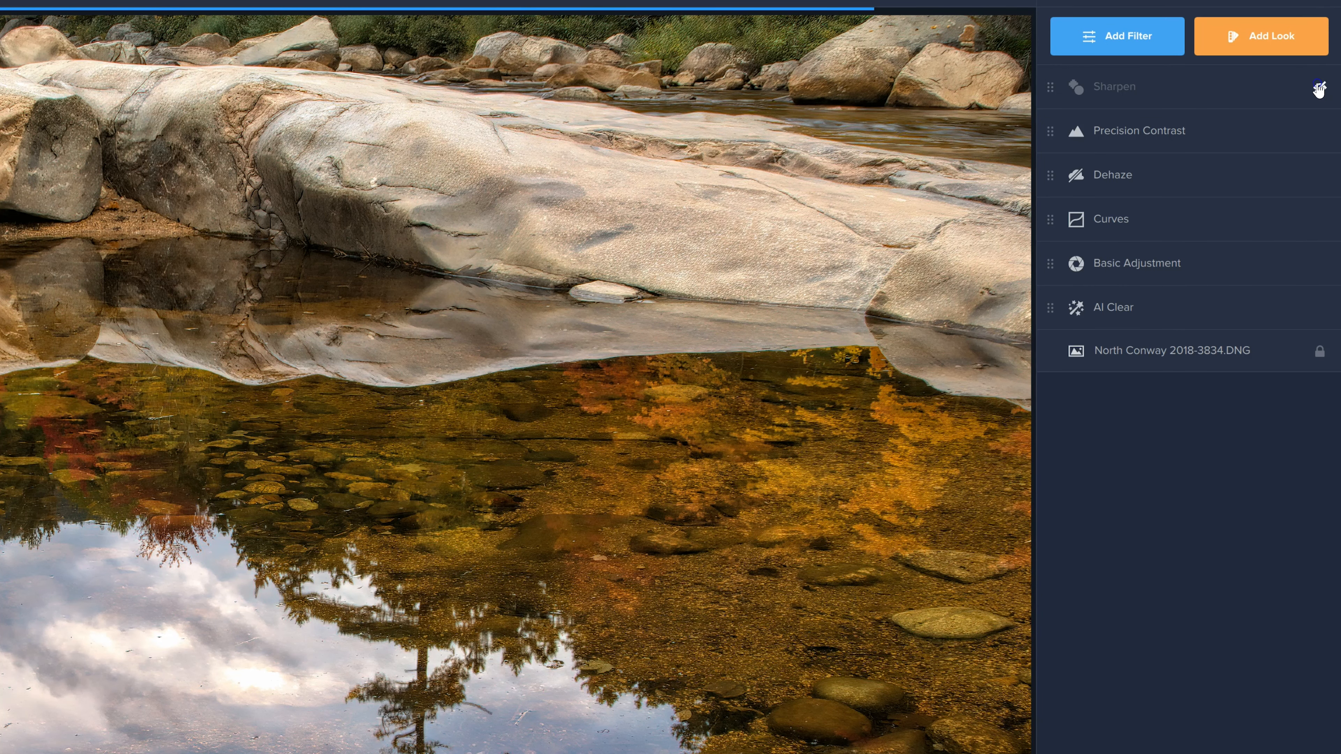
pyautogui.click(1318, 88)
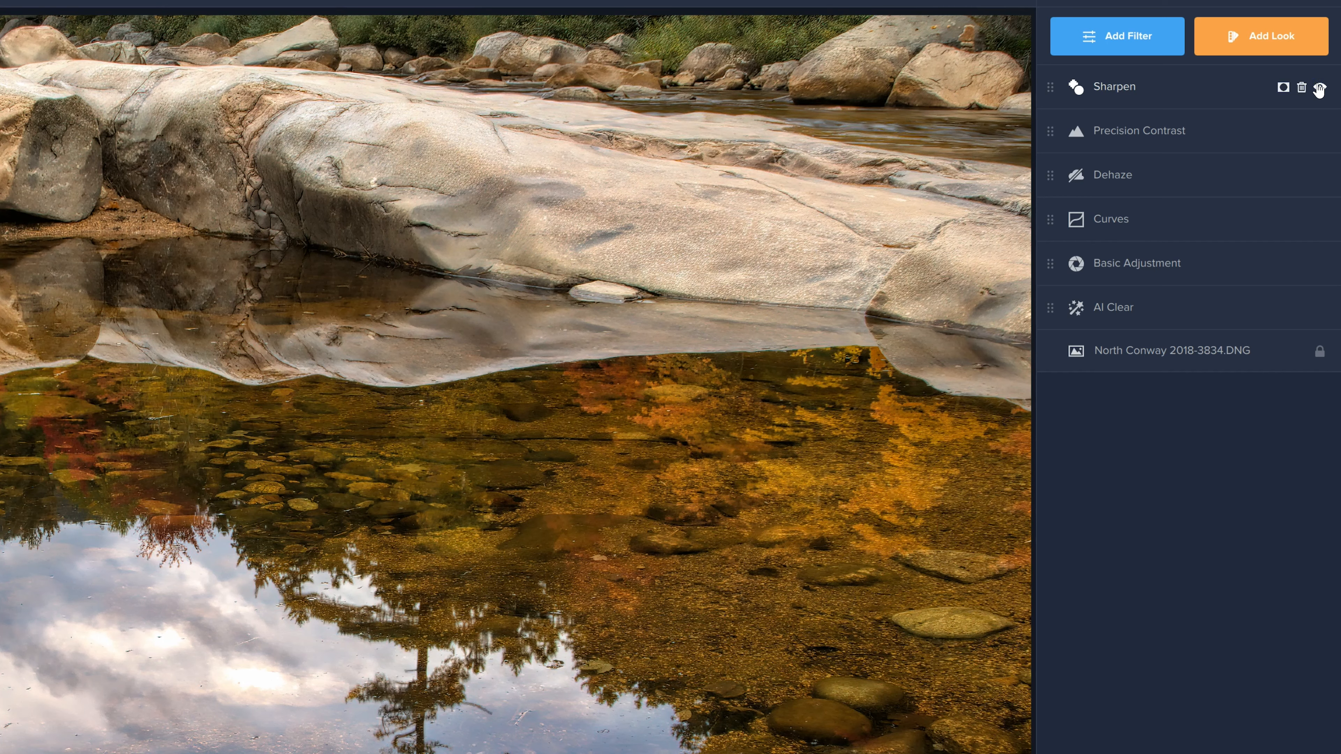
pyautogui.scroll(-8, 174, 365)
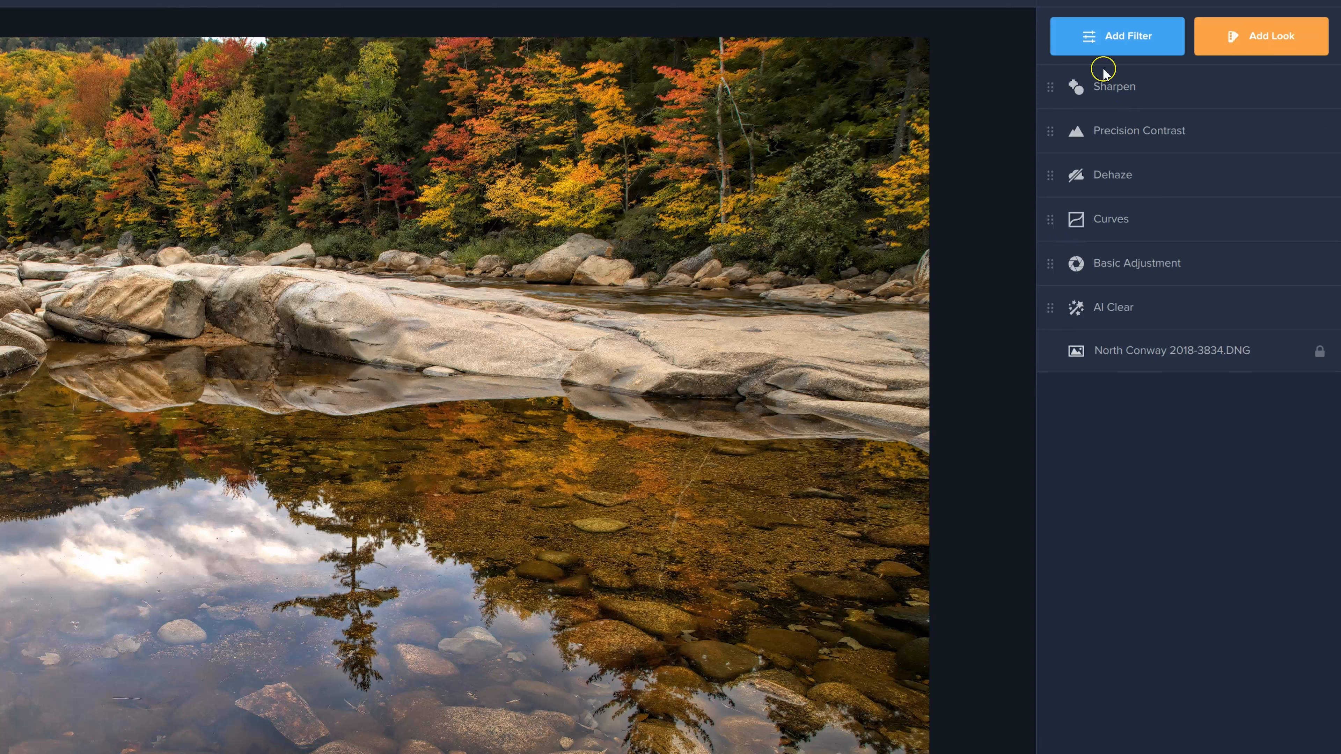
# Step: Export the image as the JPG North Conway 2018-3834-studio.jpg at quality 10 Maximum with the sRGB color profile
pyautogui.click(1103, 36)
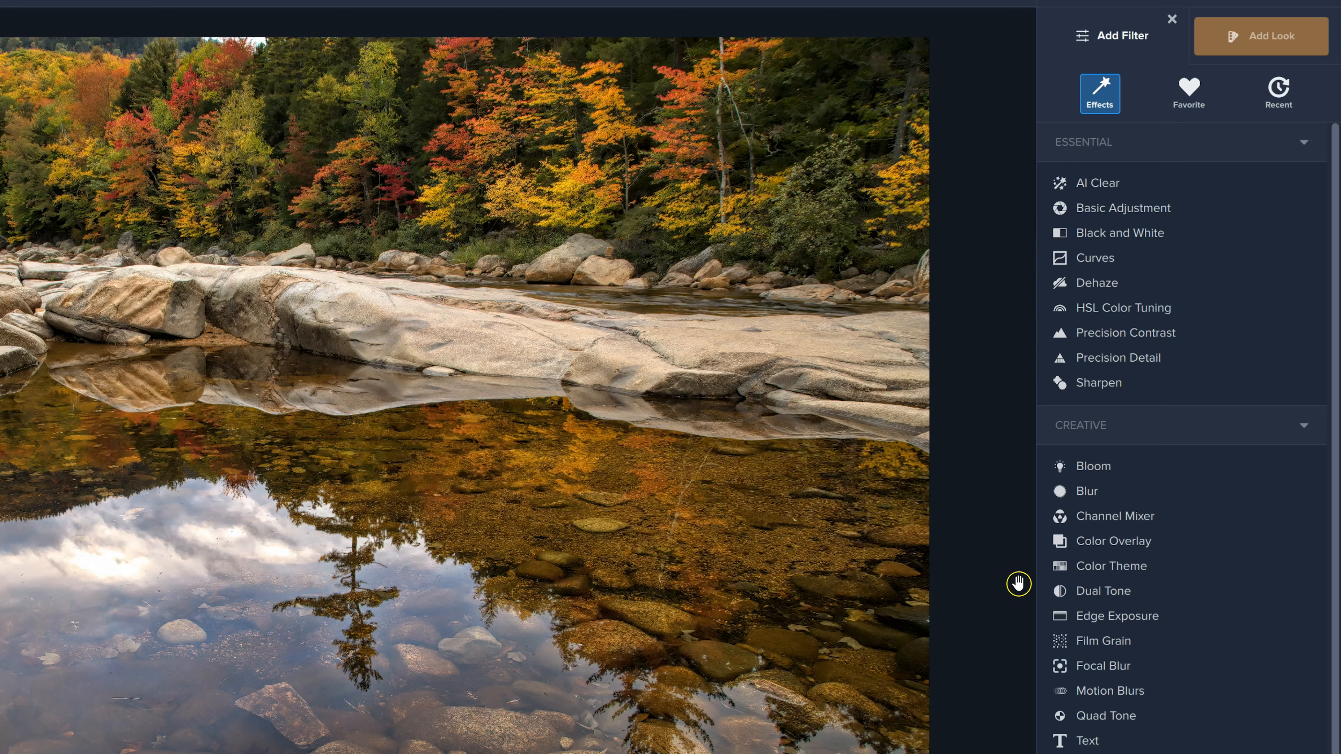
pyautogui.scroll(-2, 1169, 639)
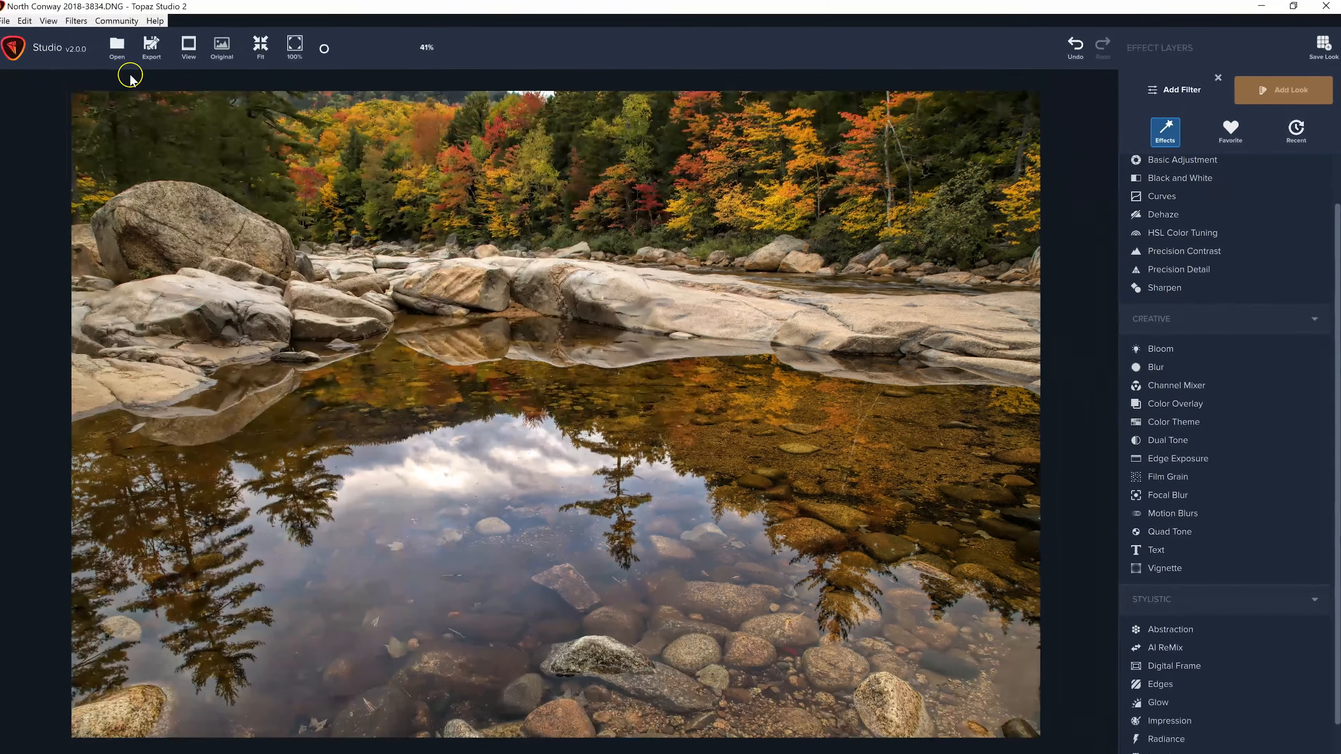
pyautogui.click(151, 47)
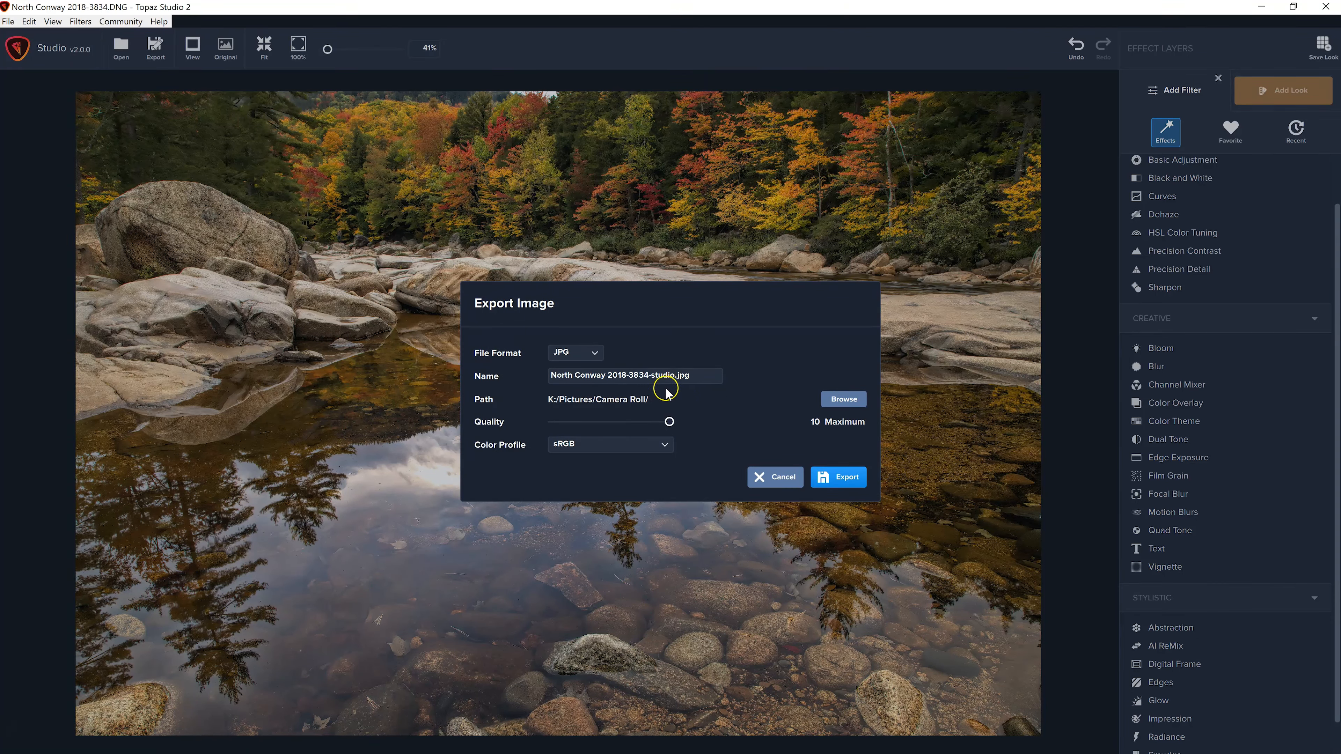
pyautogui.click(835, 479)
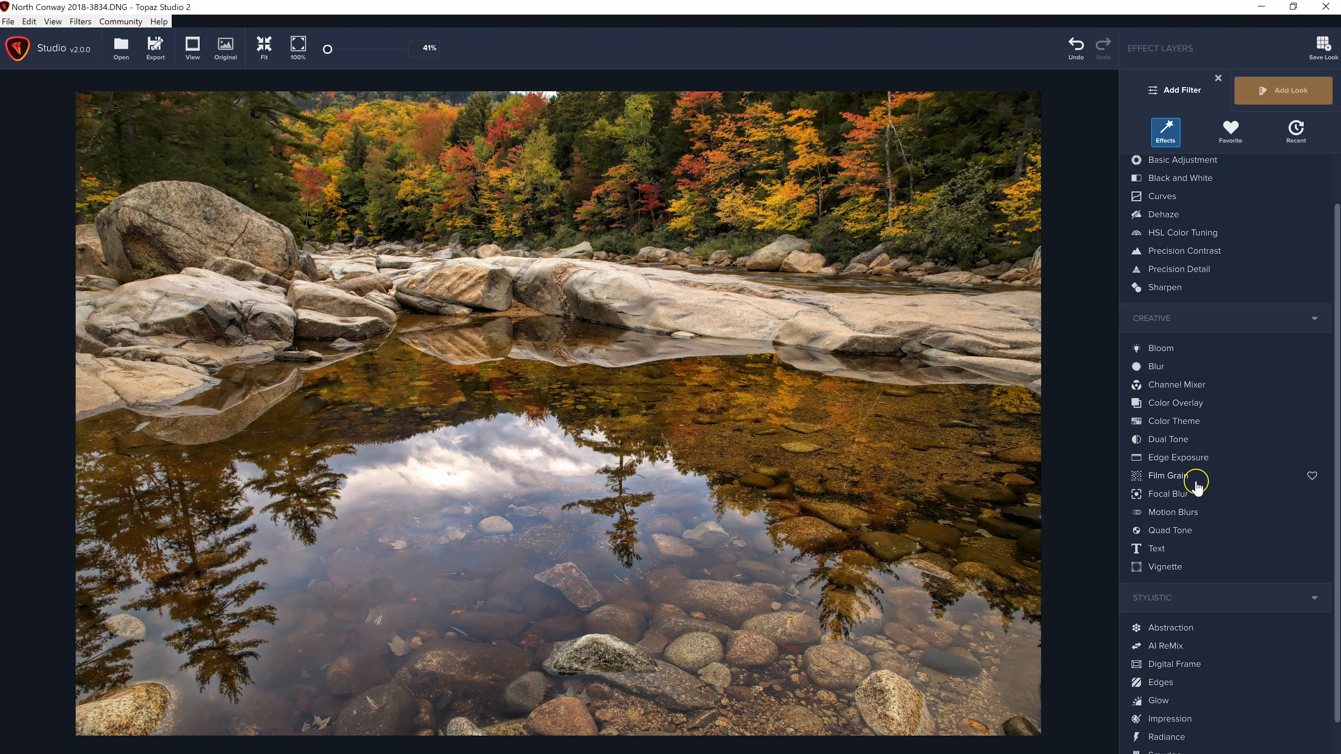
# Step: Add a Dual Tone filter with Highlight Color 0.19 and Highlight Hue 0.47
pyautogui.click(1165, 439)
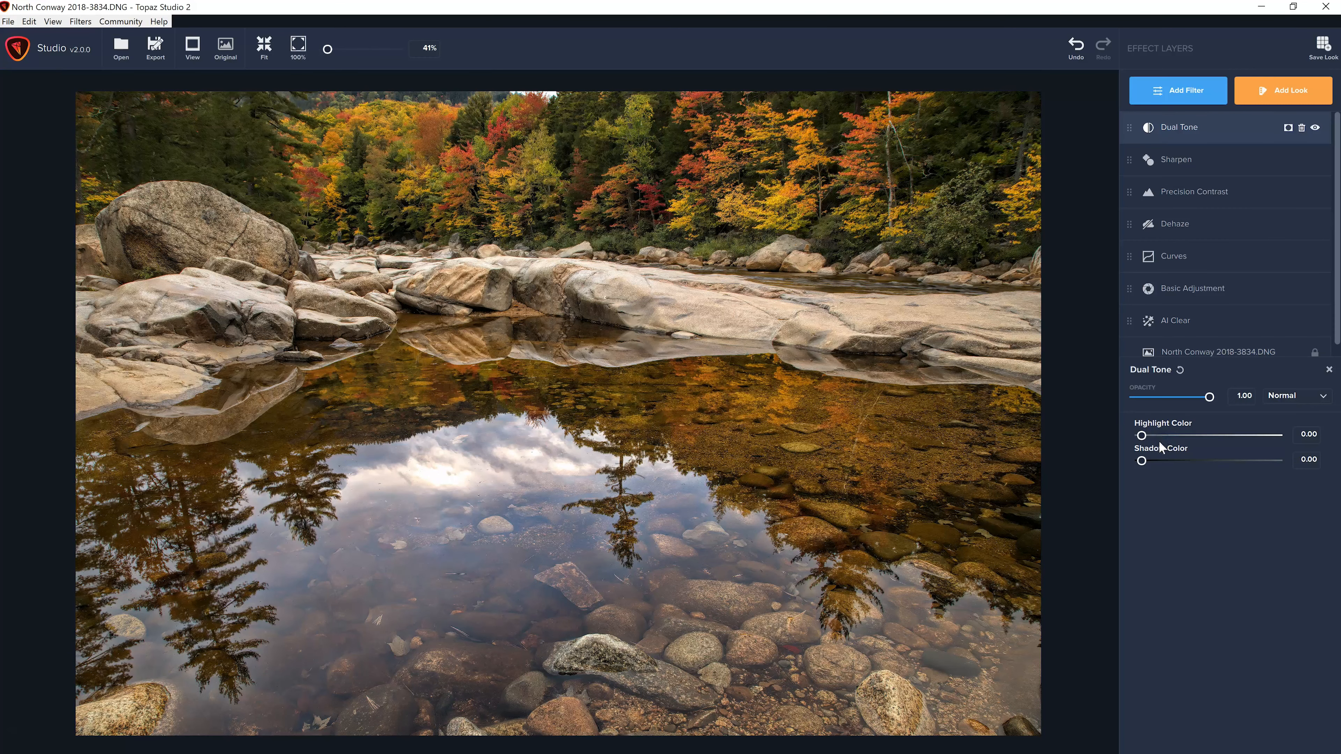
pyautogui.moveTo(1143, 437); pyautogui.dragTo(1162, 438)
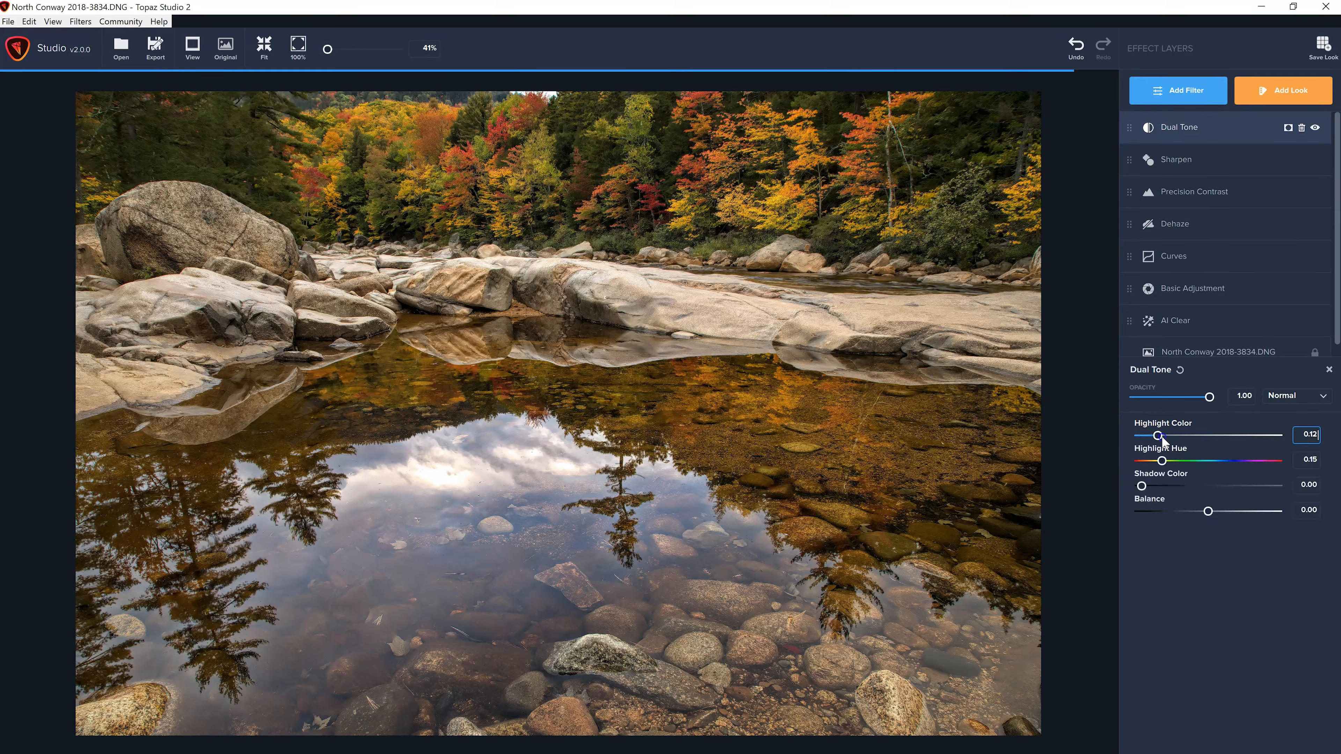
pyautogui.moveTo(1162, 462); pyautogui.dragTo(1205, 467)
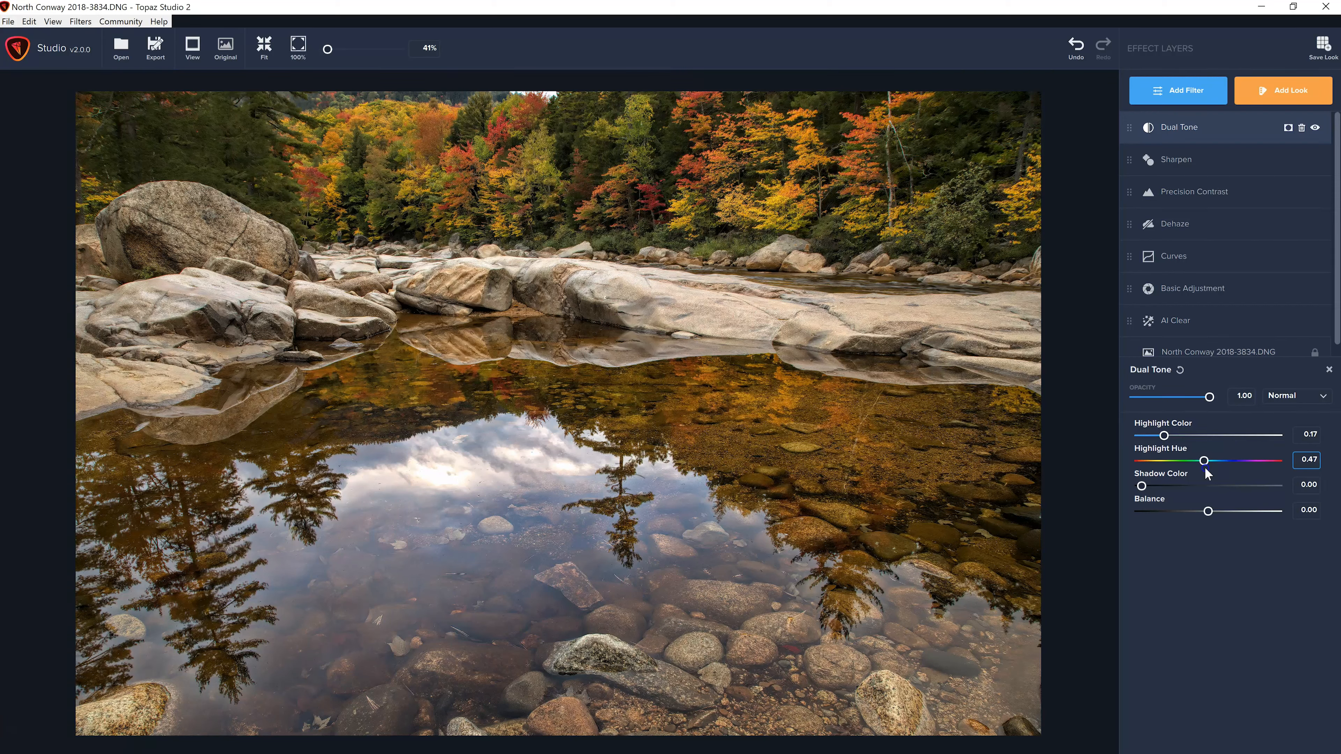
pyautogui.moveTo(1165, 435)
pyautogui.mouseDown()
pyautogui.moveTo(1232, 439)
pyautogui.moveTo(1167, 441)
pyautogui.mouseUp()
# Step: Set the Dual Tone filter's Shadow Color to 0.38, Shadow Hue to 0.04, Highlight Color to 0.28 and opacity to 0.79
pyautogui.moveTo(1142, 486)
pyautogui.mouseDown()
pyautogui.moveTo(1228, 512)
pyautogui.moveTo(1146, 511)
pyautogui.mouseUp()
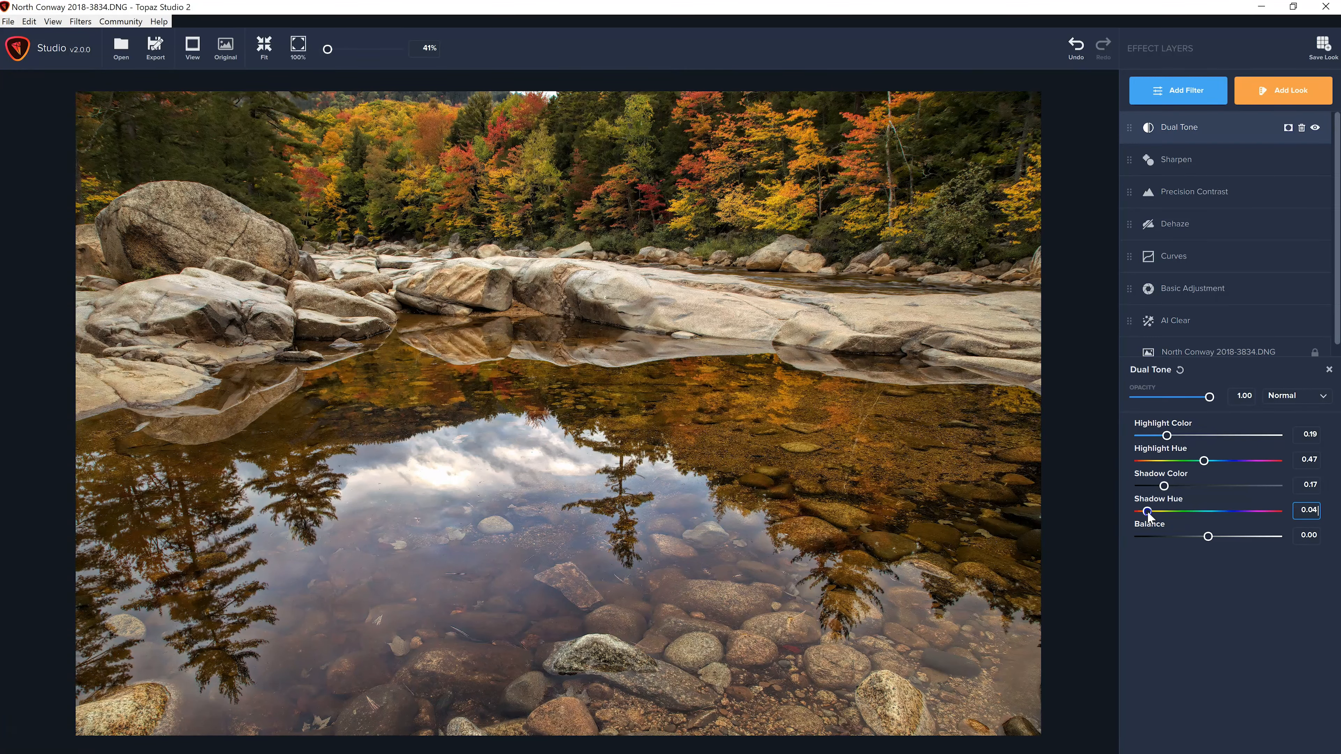
pyautogui.moveTo(1164, 486); pyautogui.dragTo(1192, 487)
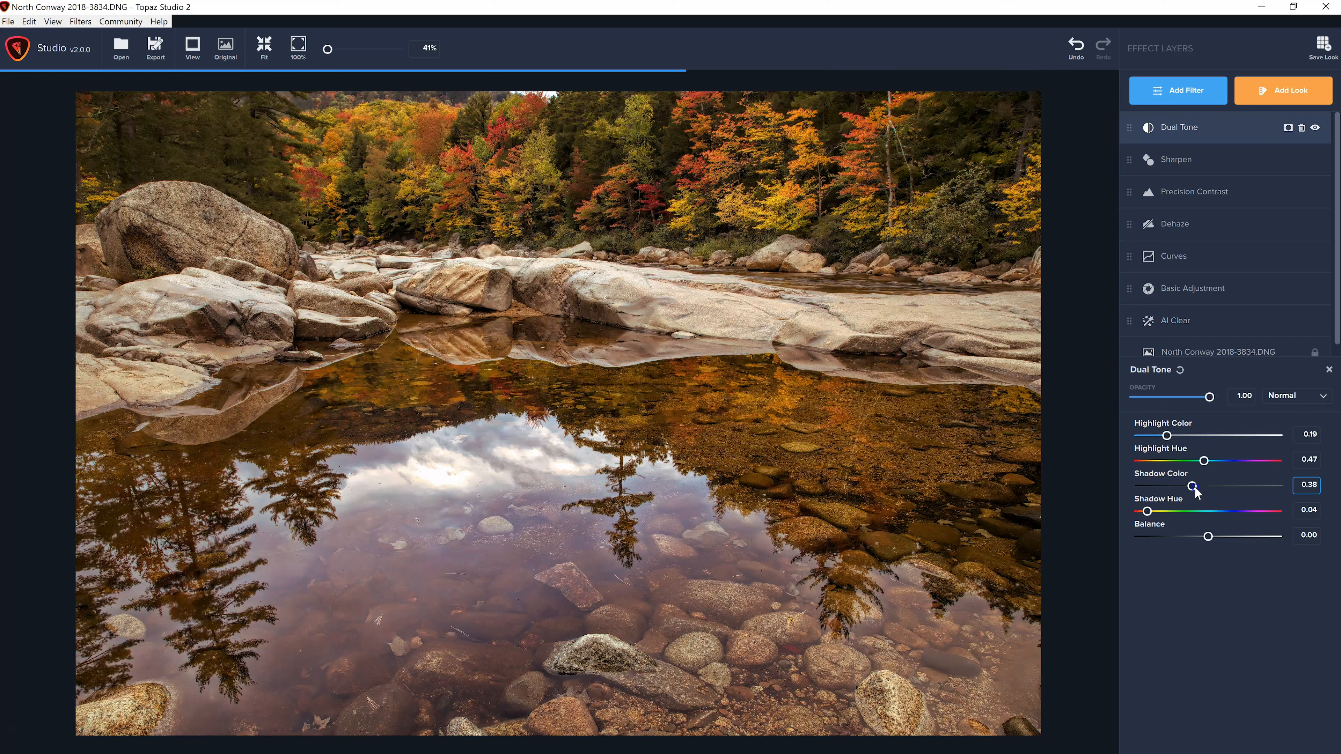
pyautogui.click(1175, 439)
pyautogui.moveTo(1176, 441)
pyautogui.mouseDown()
pyautogui.moveTo(1237, 441)
pyautogui.moveTo(1181, 444)
pyautogui.mouseUp()
pyautogui.moveTo(1209, 397); pyautogui.dragTo(1194, 397)
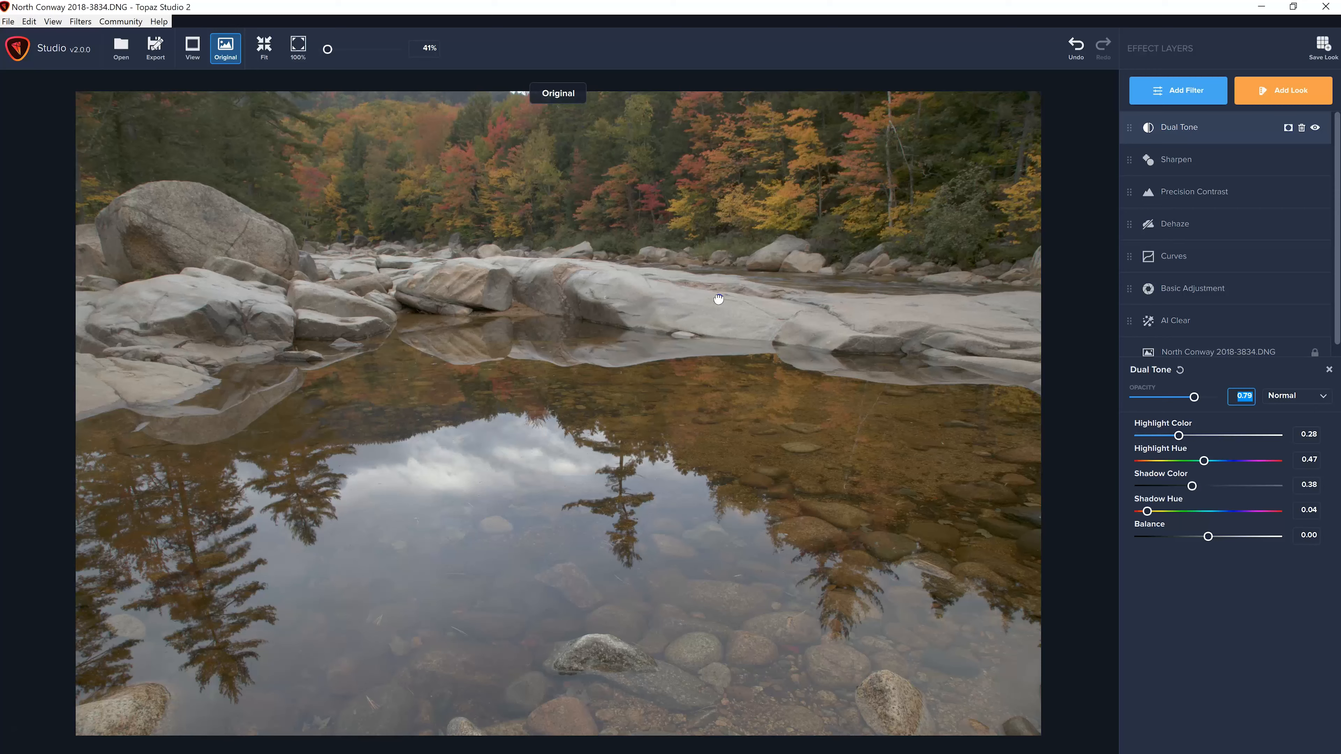
# Step: Compare the edit with the original photo and with the Dual Tone filter switched off, keeping the filter enabled
pyautogui.moveTo(719, 299); pyautogui.dragTo(719, 296)
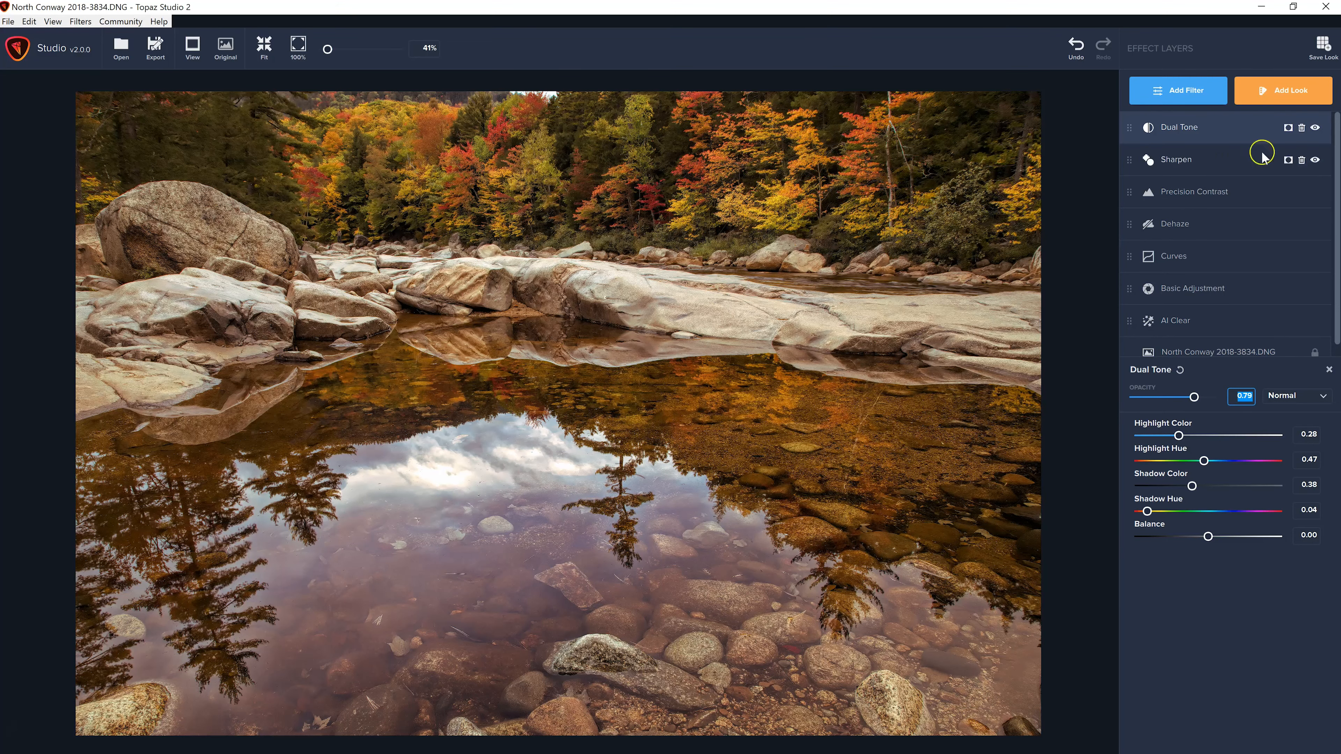
pyautogui.click(1317, 128)
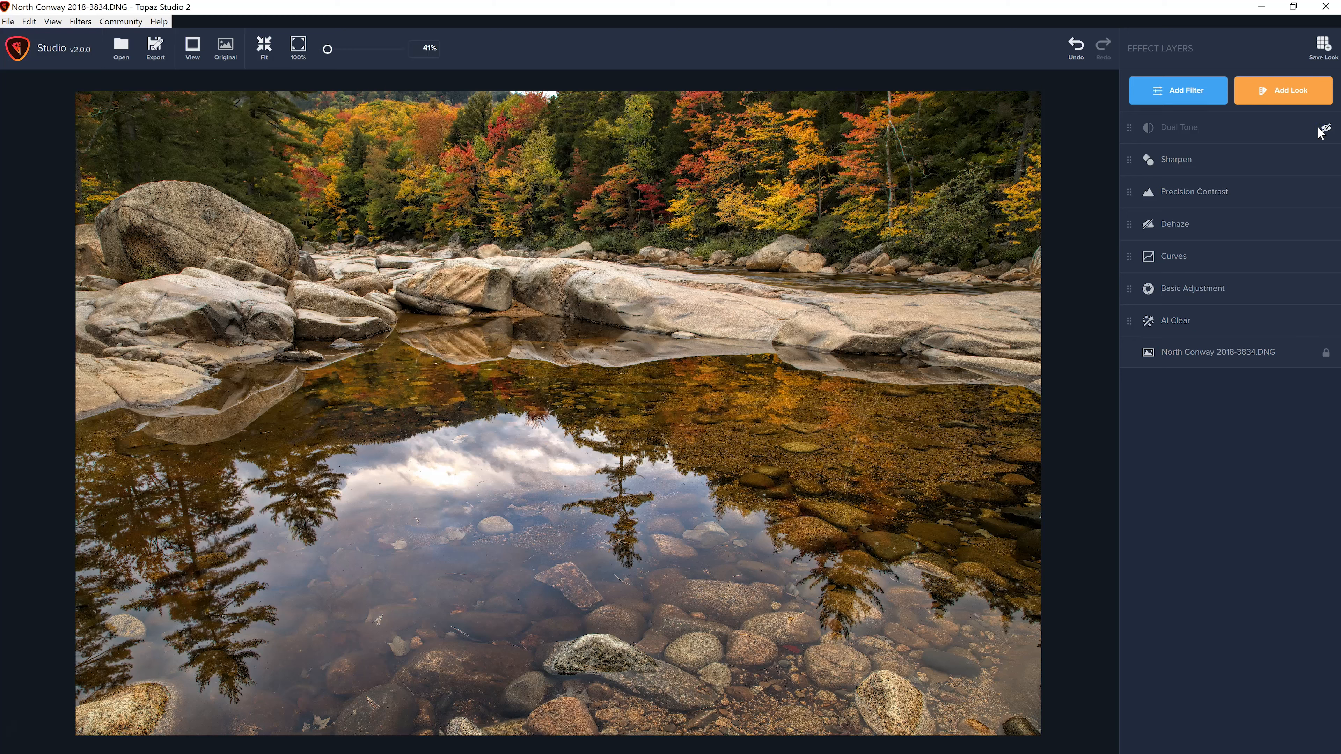
pyautogui.click(1325, 130)
# Step: Add a Film Grain filter with Strength 0.26, Size 3.37, Randomizer 0.16 and the Color noise type
pyautogui.click(1198, 89)
pyautogui.scroll(-2, 1227, 479)
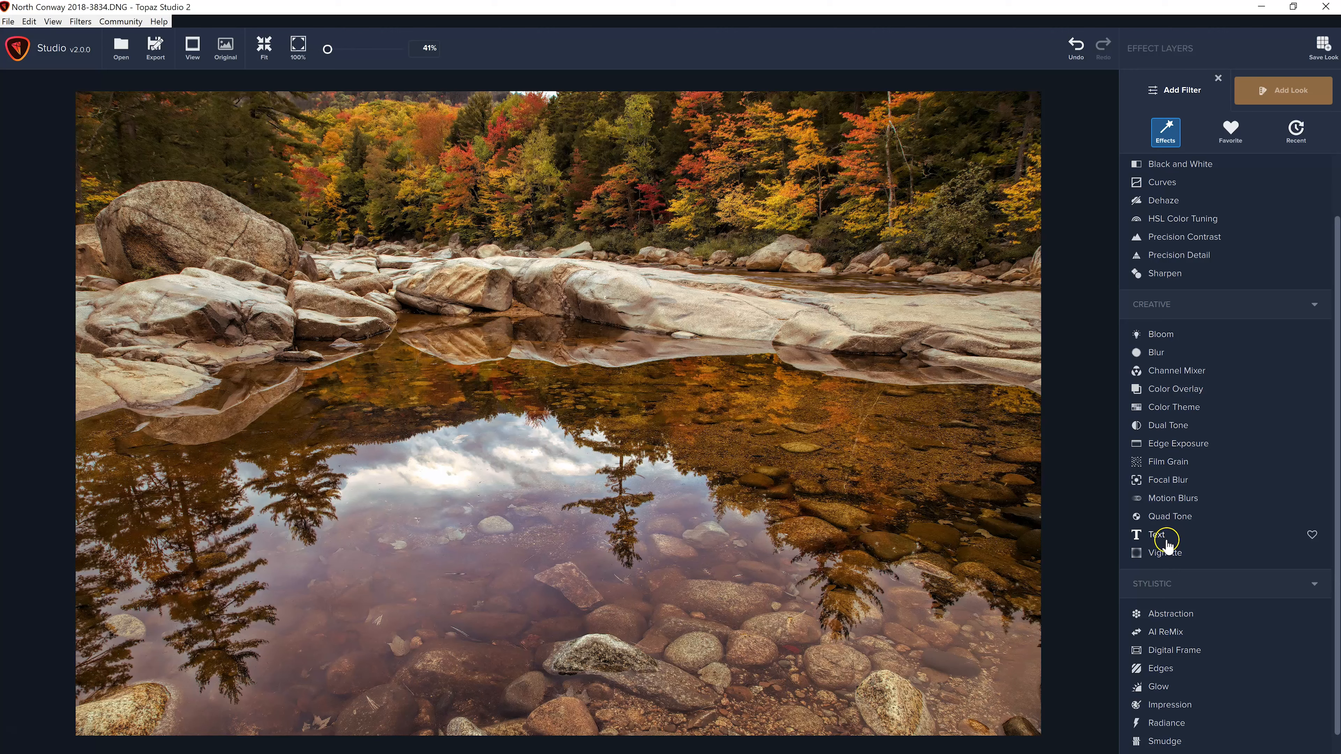
pyautogui.click(1152, 463)
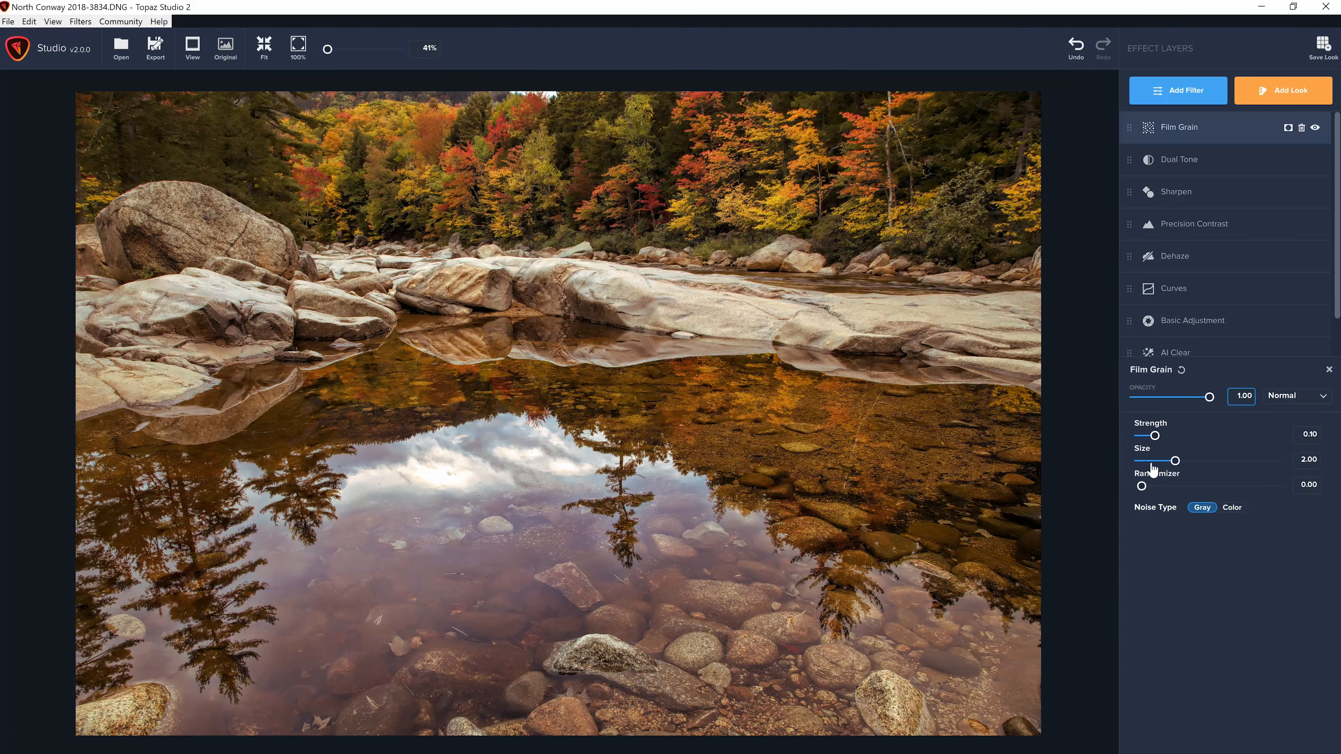
pyautogui.moveTo(1154, 436); pyautogui.dragTo(1163, 487)
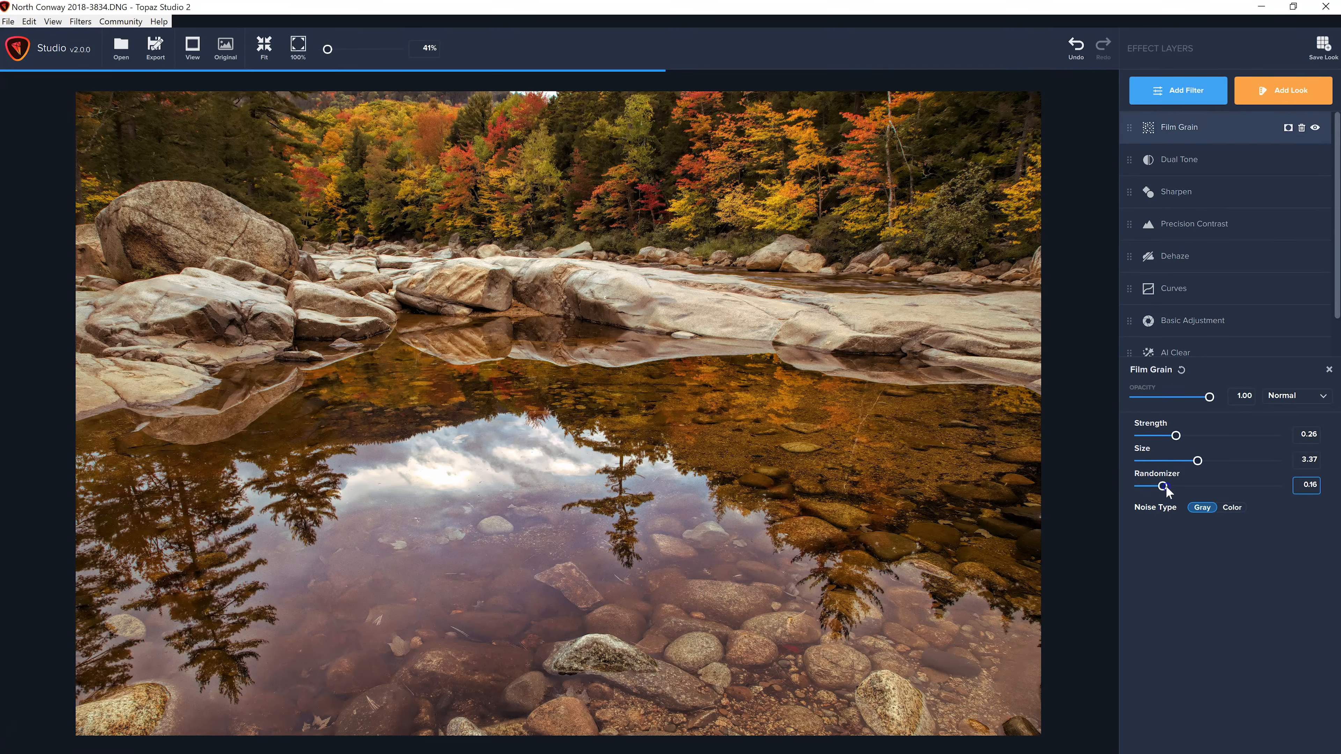
pyautogui.click(1233, 507)
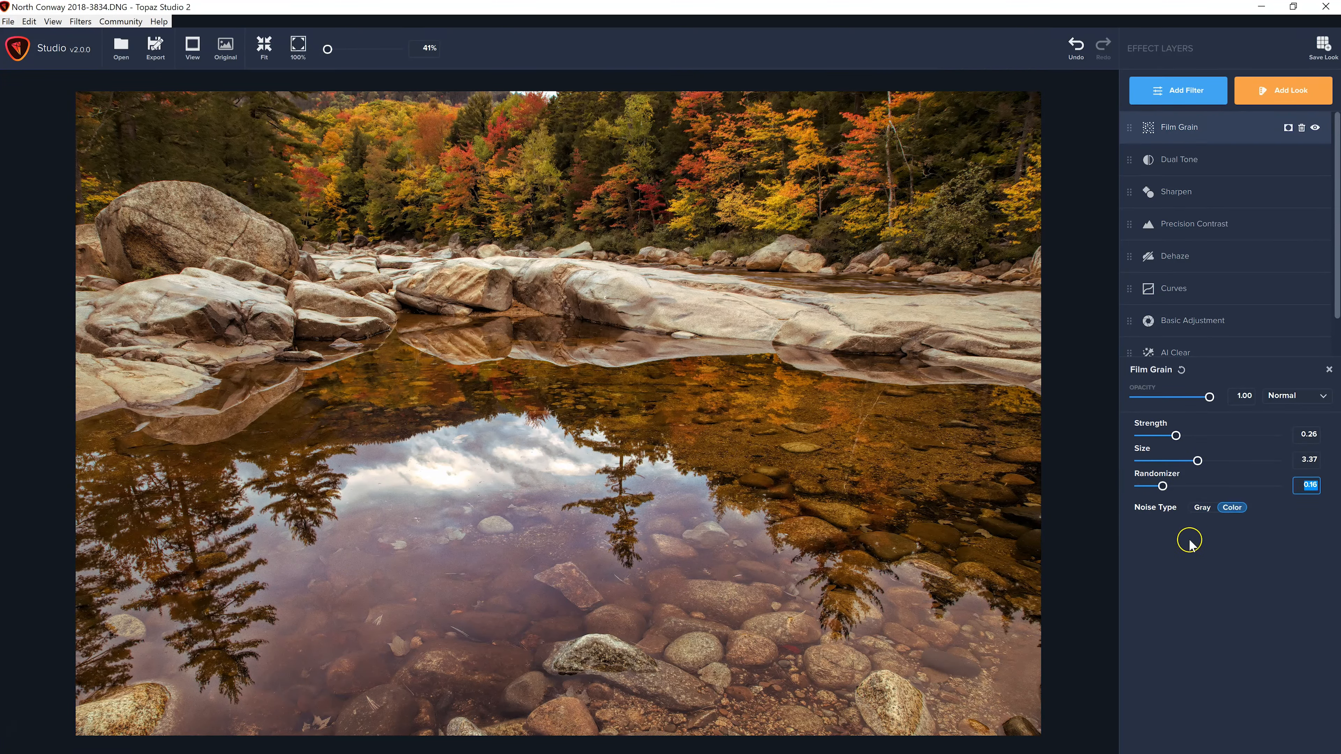
# Step: Inspect the film grain up close across the water, rocks and trees
pyautogui.scroll(5, 720, 367)
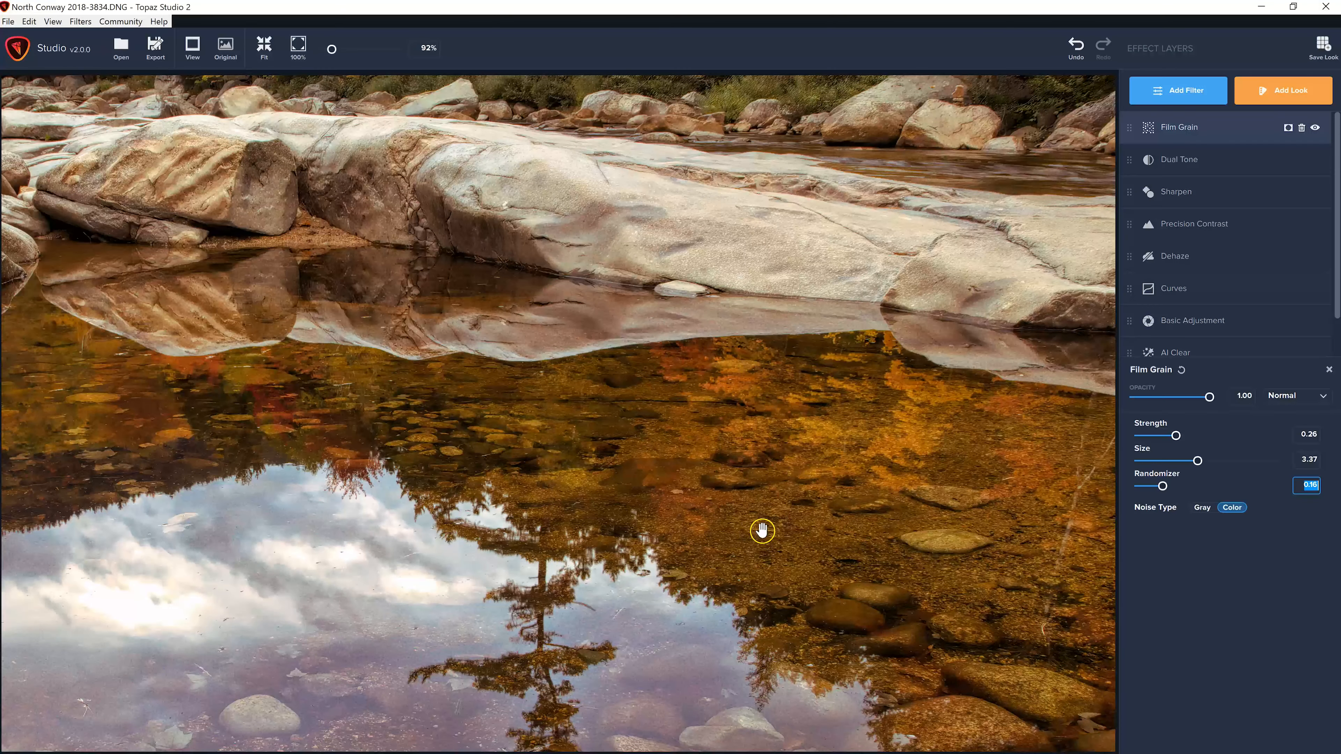
pyautogui.moveTo(762, 531); pyautogui.dragTo(787, 290)
pyautogui.moveTo(719, 492); pyautogui.dragTo(697, 187)
pyautogui.moveTo(606, 472); pyautogui.dragTo(616, 409)
pyautogui.moveTo(556, 116); pyautogui.dragTo(577, 439)
pyautogui.moveTo(581, 226); pyautogui.dragTo(599, 515)
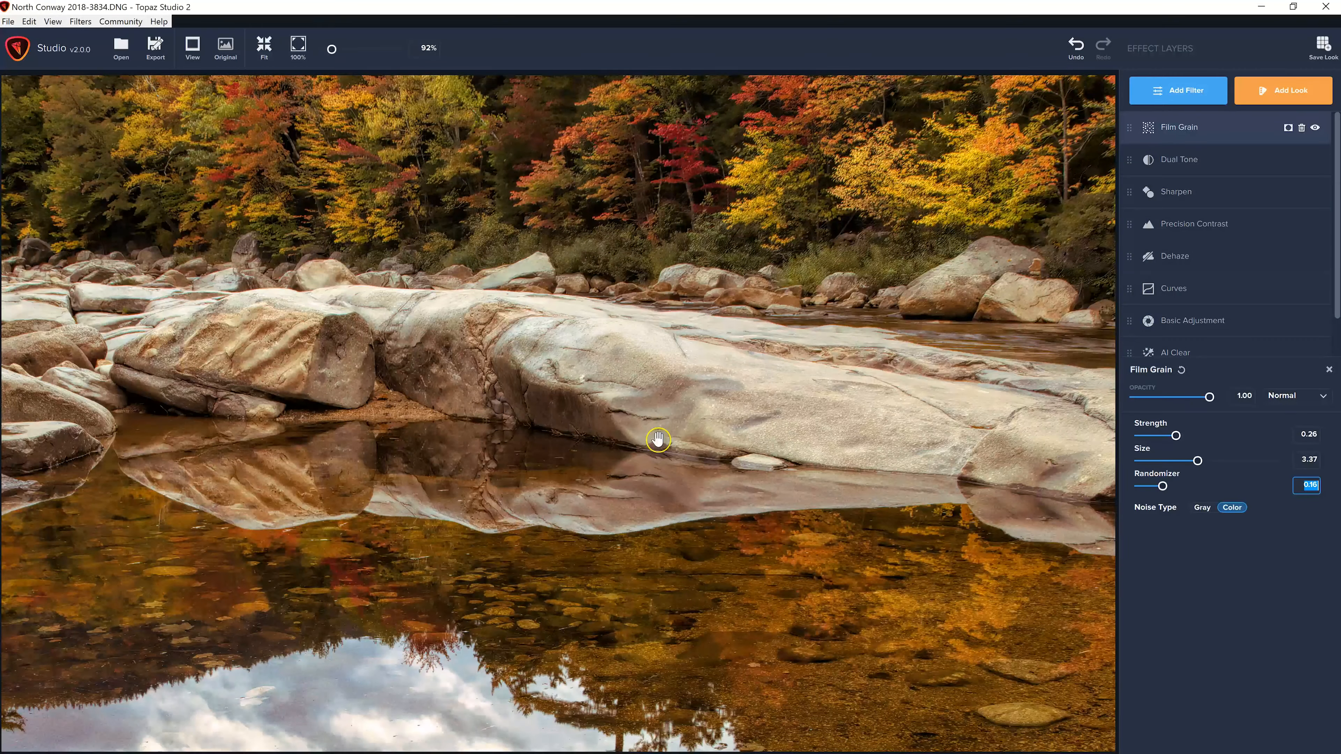
# Step: View the whole photo, close the Film Grain settings and browse the available creative and stylistic filters
pyautogui.scroll(-5, 656, 422)
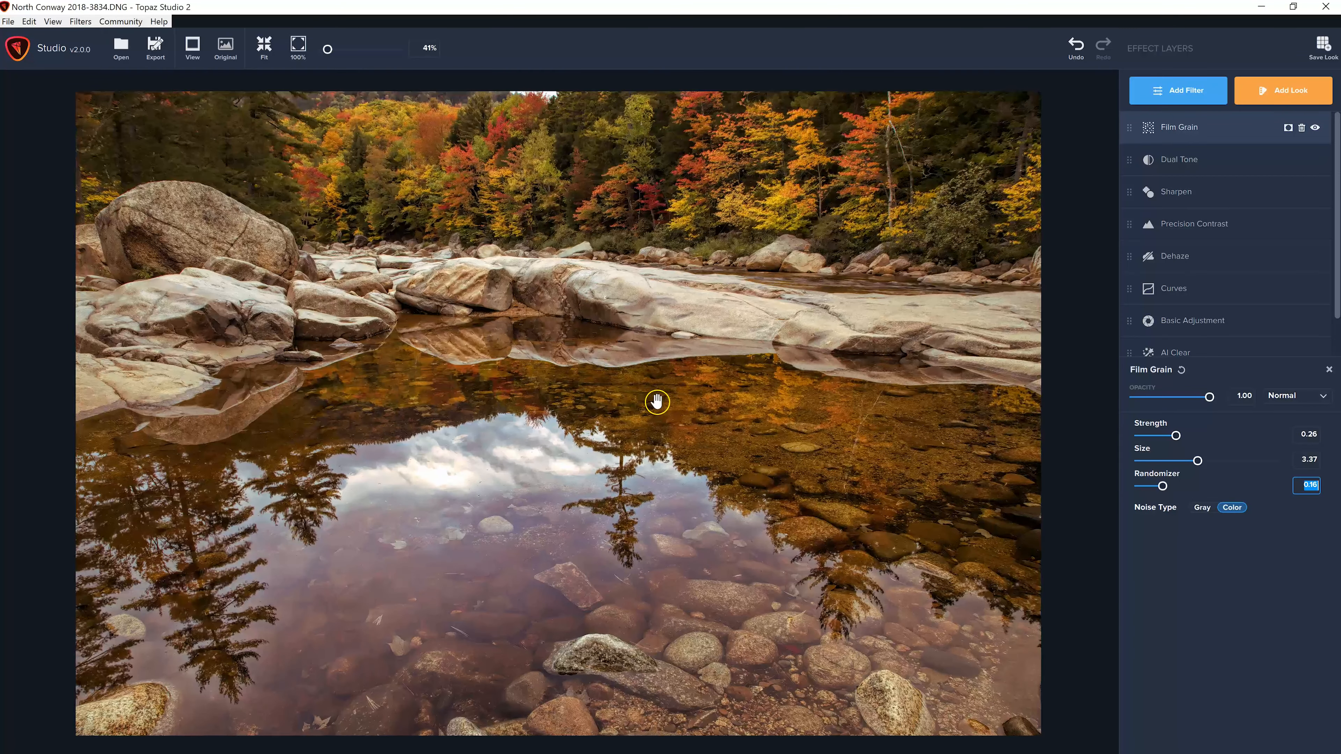
pyautogui.click(1329, 370)
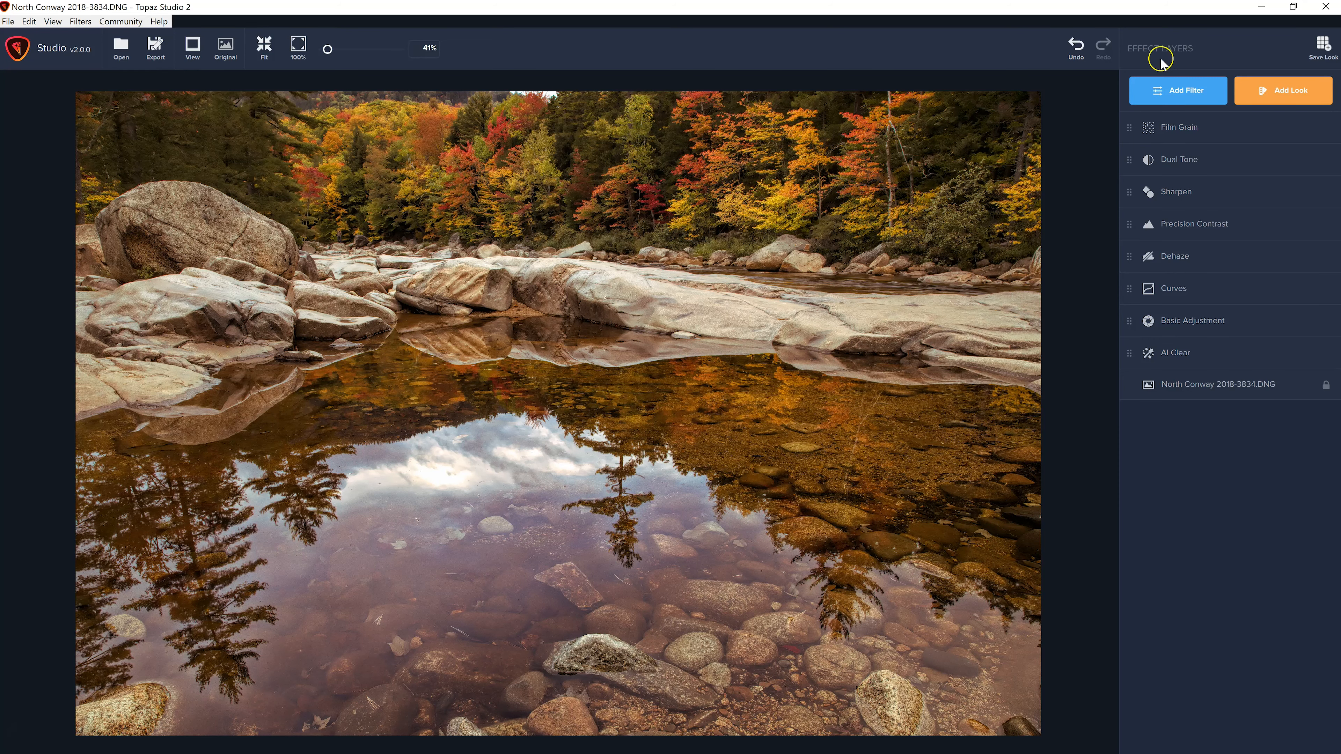
pyautogui.click(1166, 95)
pyautogui.scroll(-3, 1208, 523)
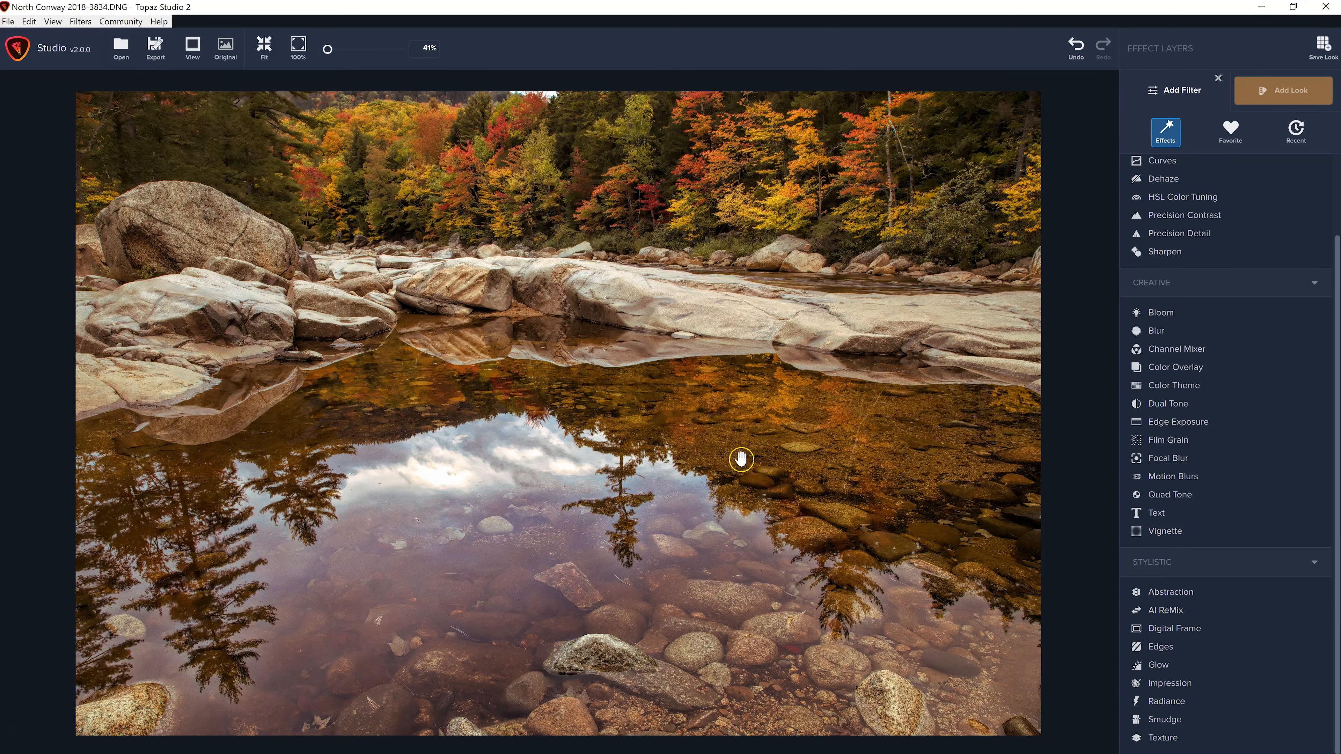
# Step: Save the current filter stack as a look named "Duo Teal Orange", keeping the description field as it is
pyautogui.click(1335, 39)
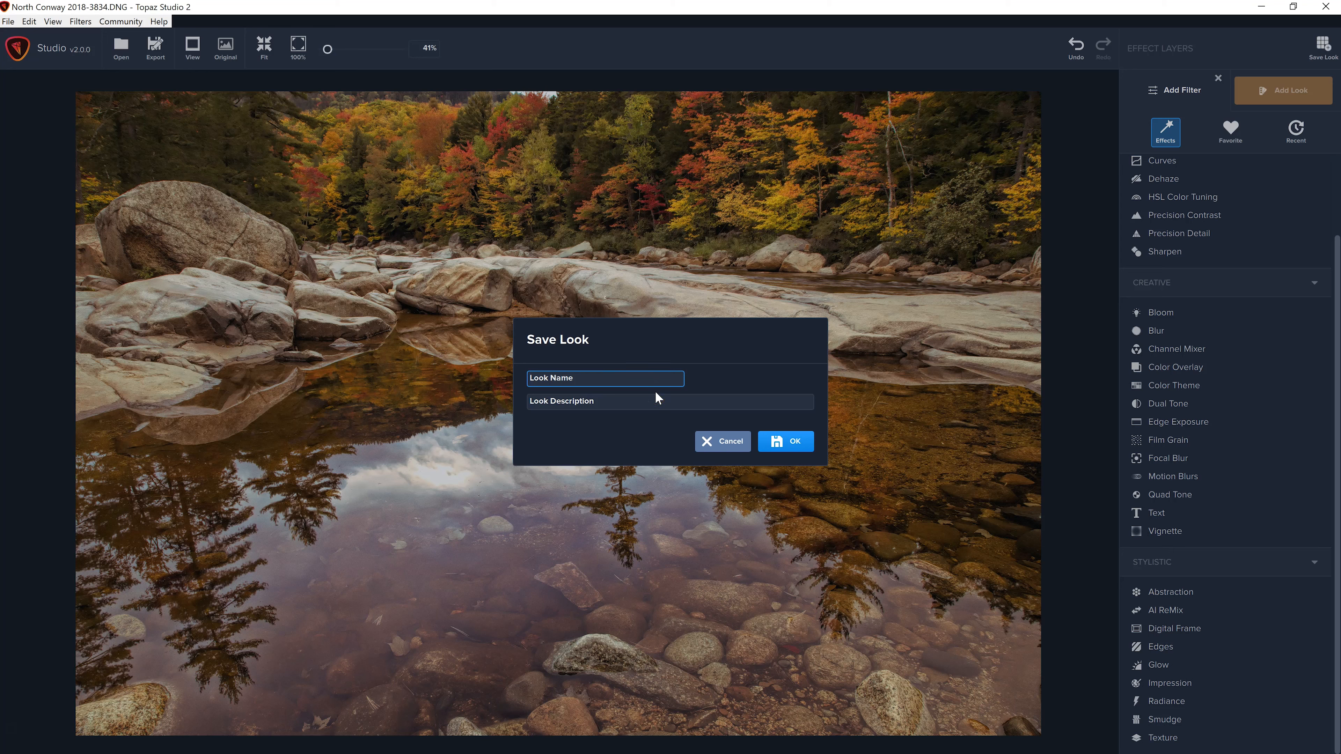
pyautogui.write('Duo Teal')
pyautogui.write('ora')
pyautogui.press('BackSpace')
pyautogui.press('BackSpace')
pyautogui.press('BackSpace')
pyautogui.write('Orange')
pyautogui.click(635, 406)
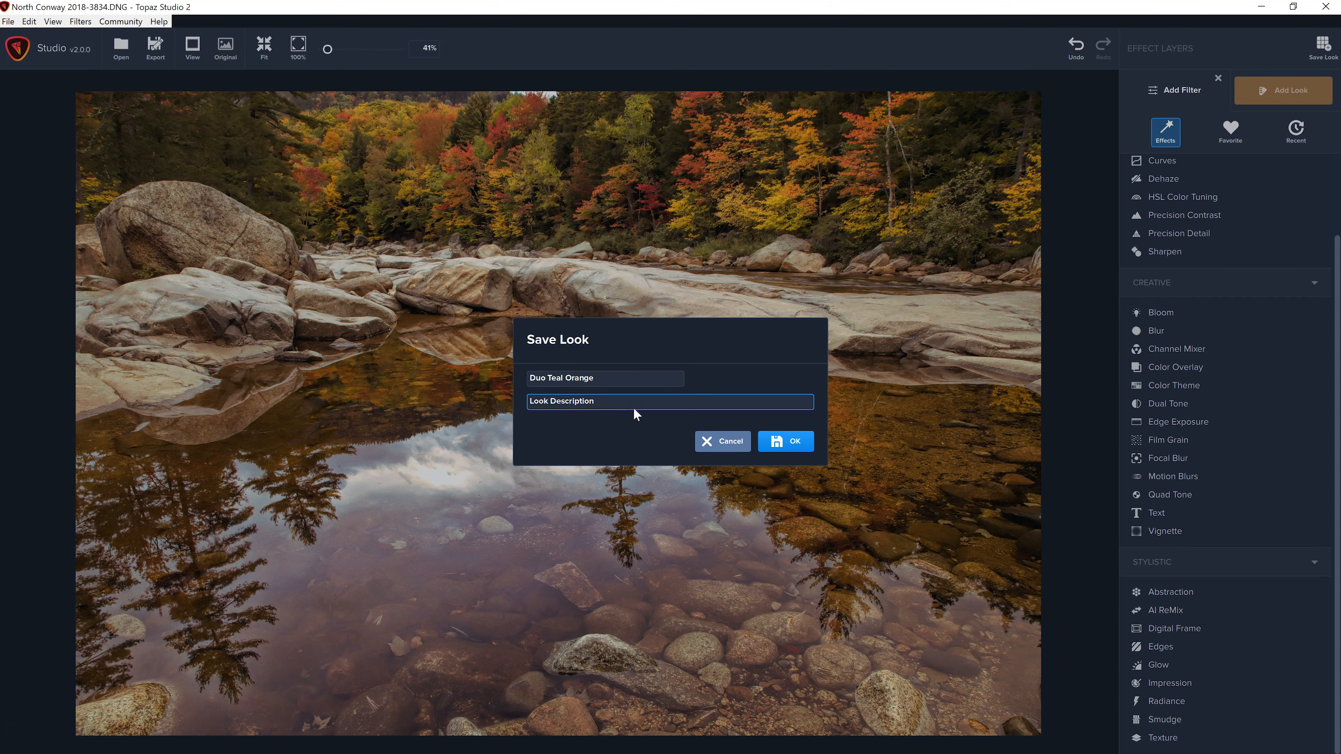
pyautogui.click(770, 442)
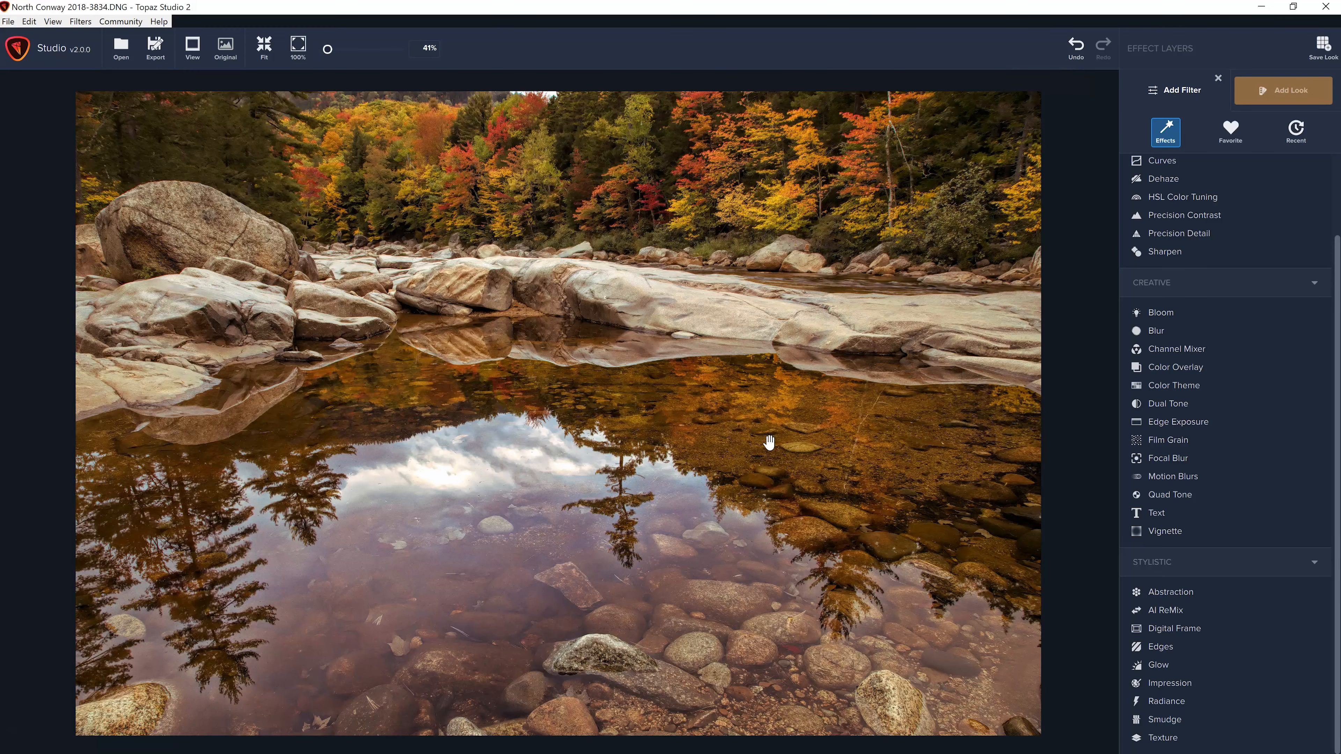
# Step: Add an Abstraction filter from the stylistic group on top of the stack
pyautogui.click(1309, 90)
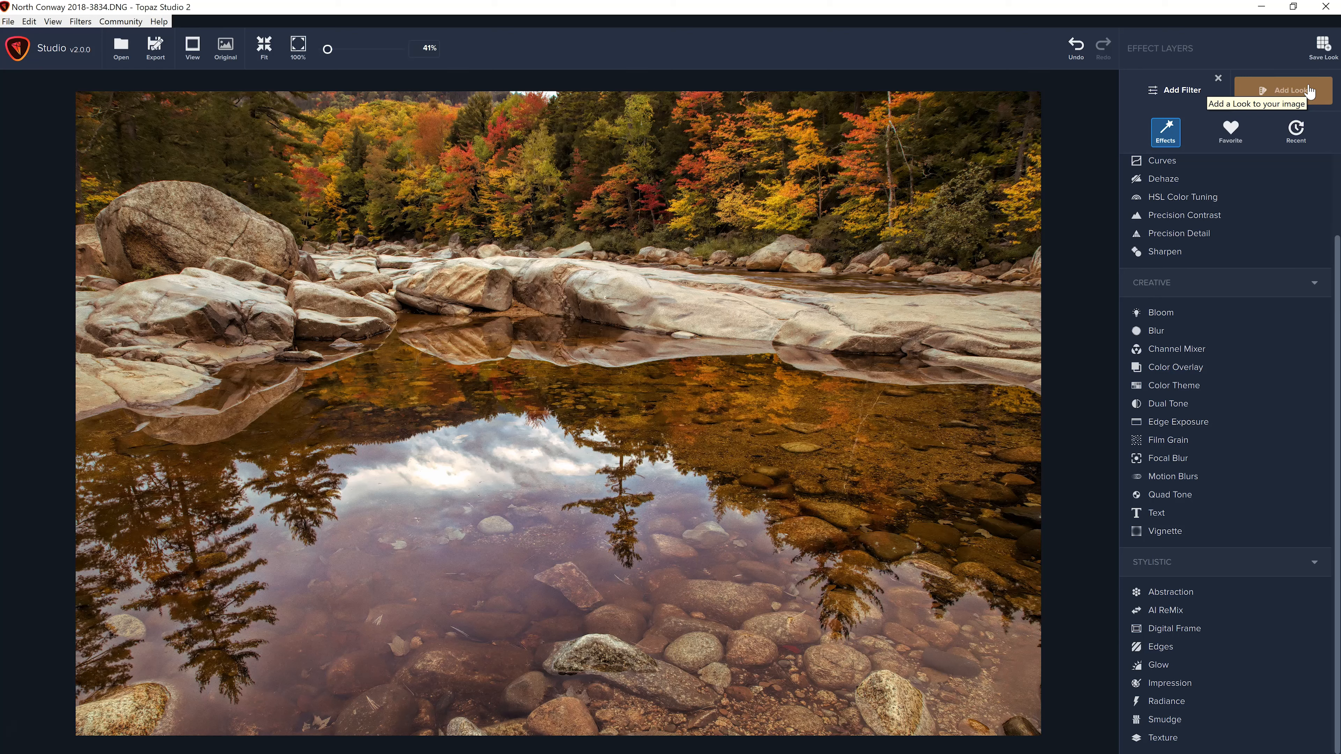
pyautogui.click(1239, 599)
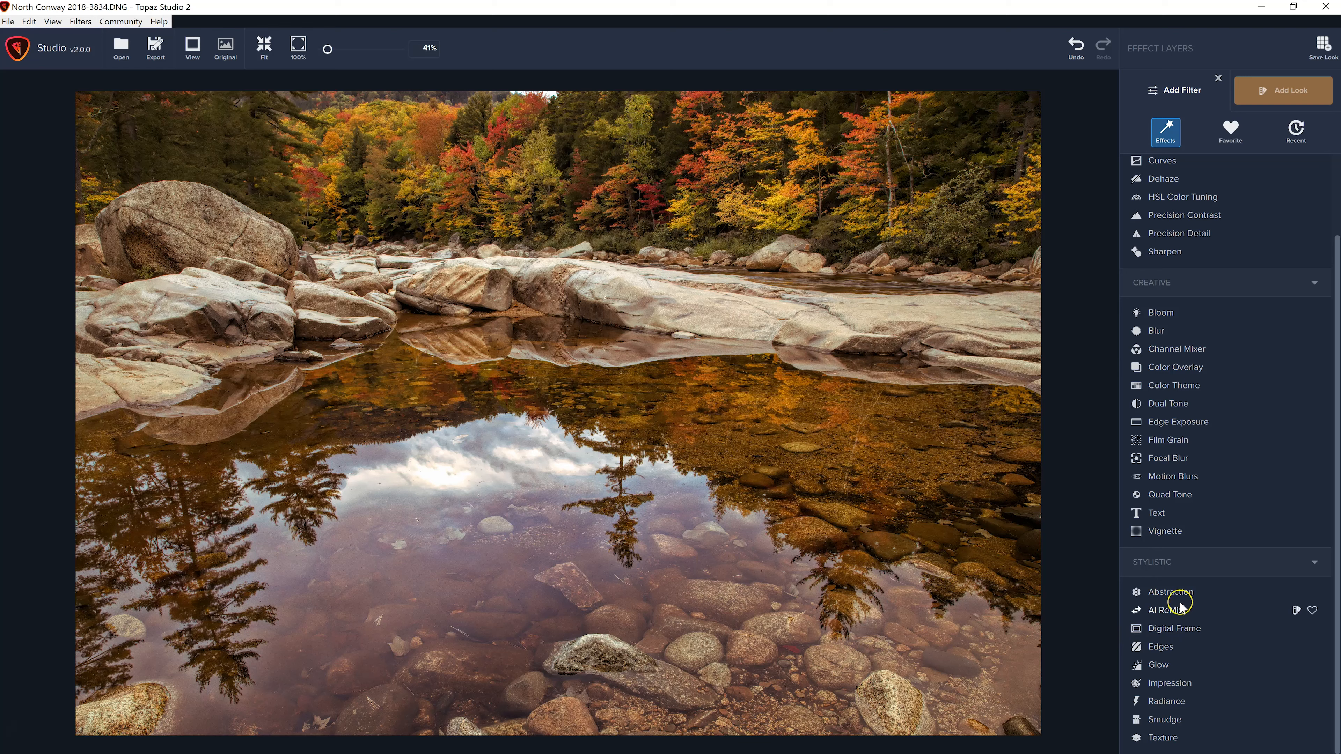
pyautogui.click(1168, 599)
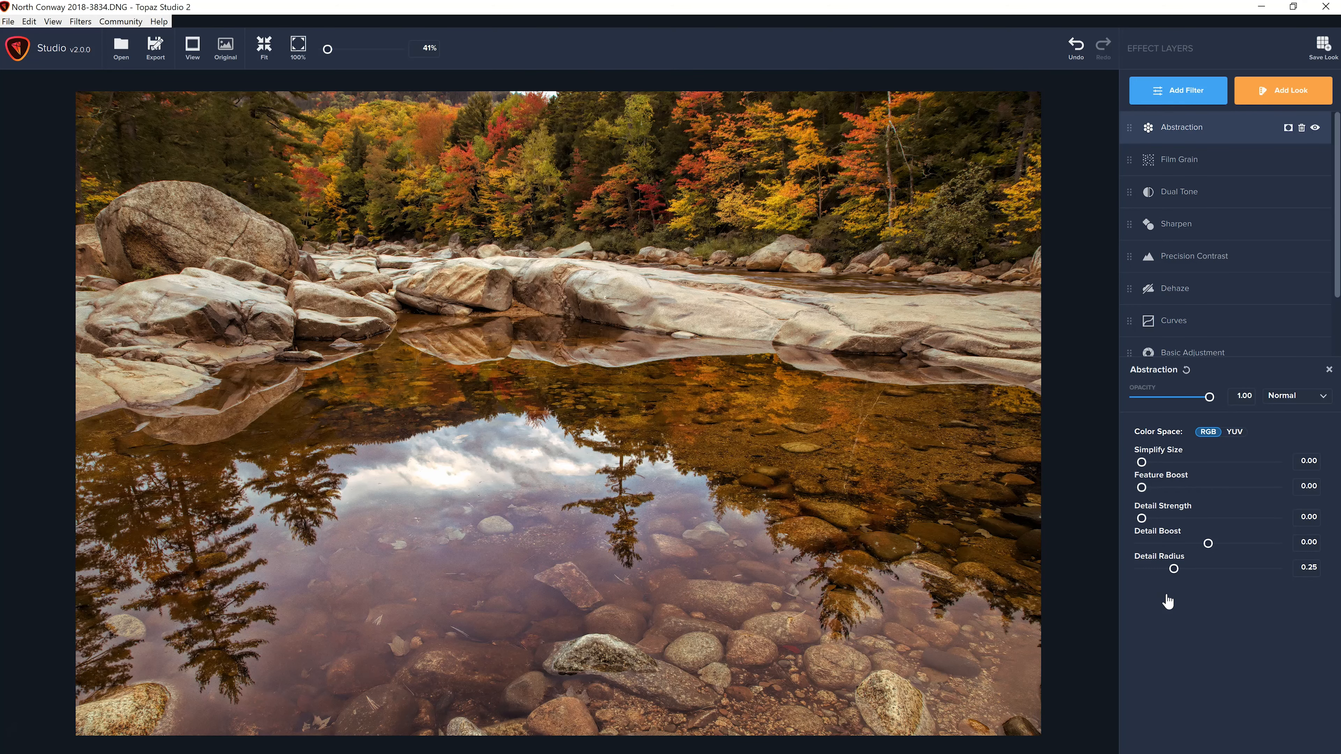
# Step: Try Simplify Size values of 0.83, 0.40, 0.23 and 0.46 in the Abstraction filter and return it to 0.00
pyautogui.click(1144, 486)
pyautogui.moveTo(1142, 463); pyautogui.dragTo(1155, 462)
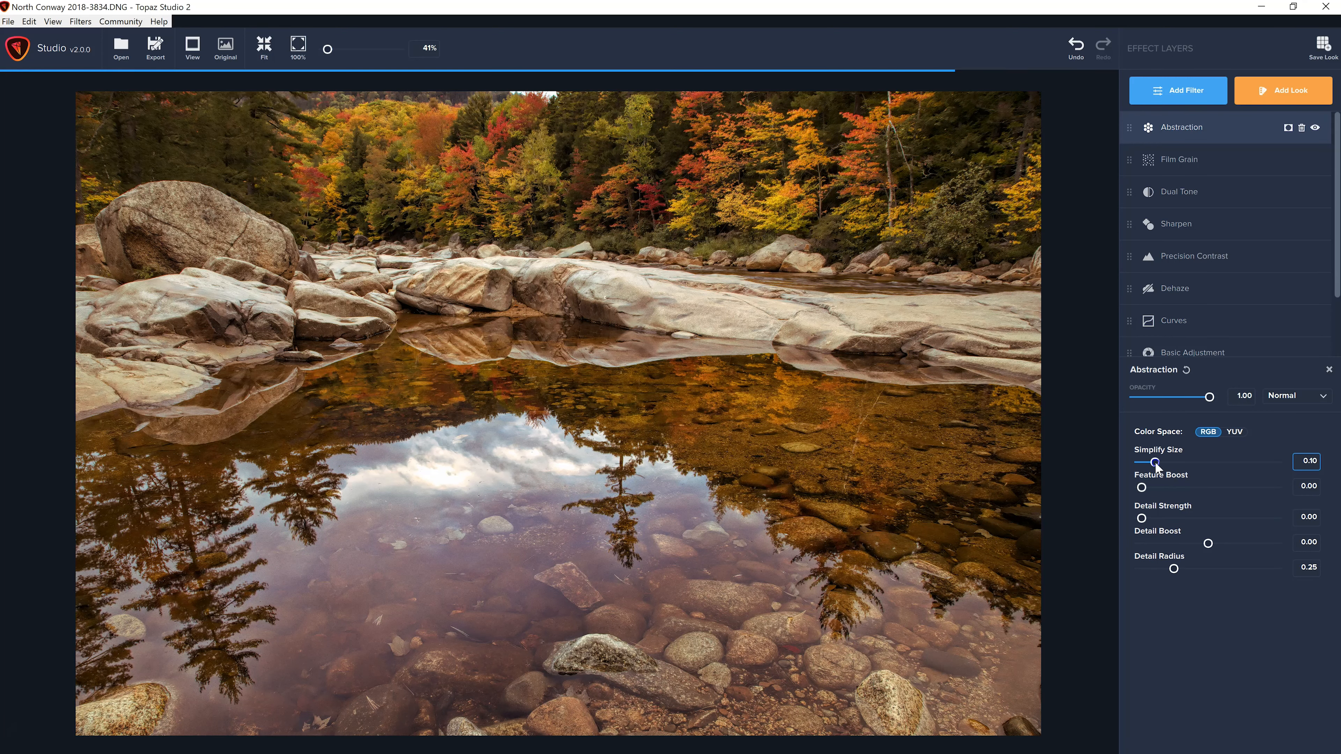
pyautogui.moveTo(1154, 461); pyautogui.dragTo(1250, 465)
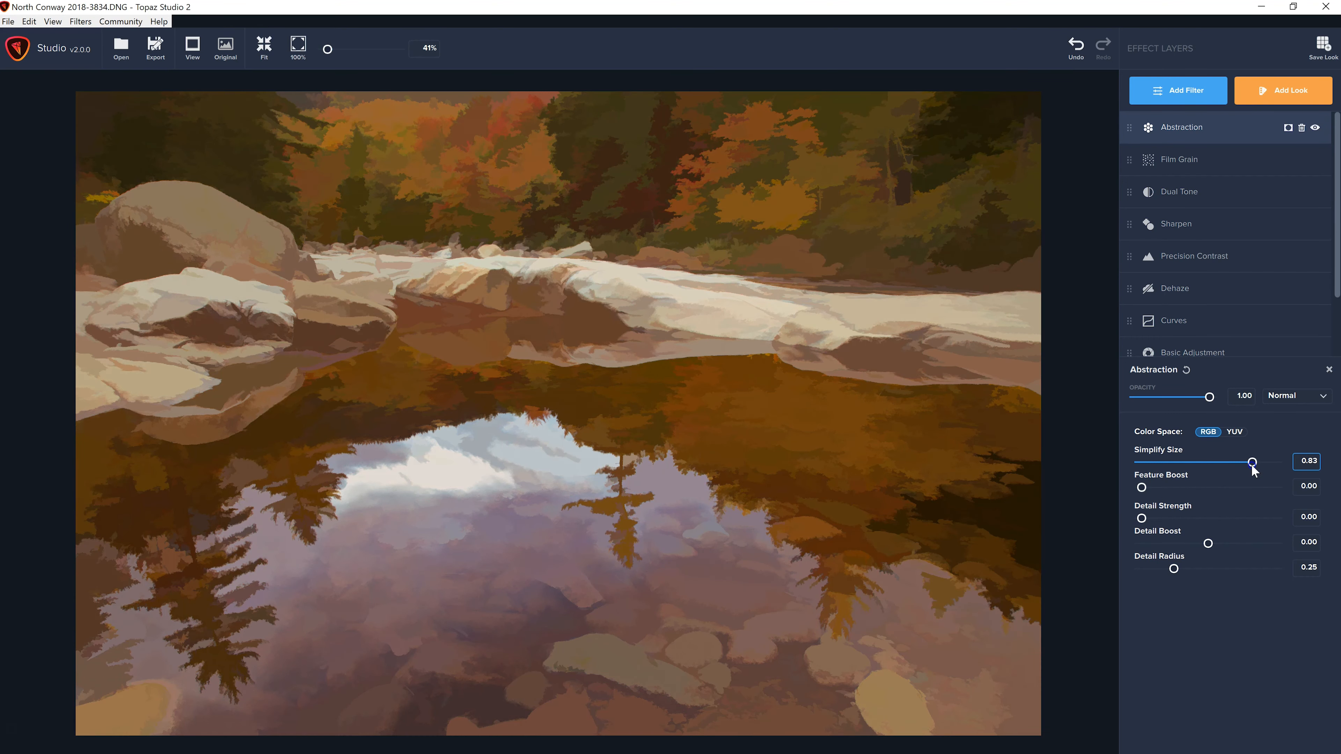
pyautogui.moveTo(1251, 465); pyautogui.dragTo(1251, 464)
pyautogui.moveTo(1252, 462); pyautogui.dragTo(1193, 460)
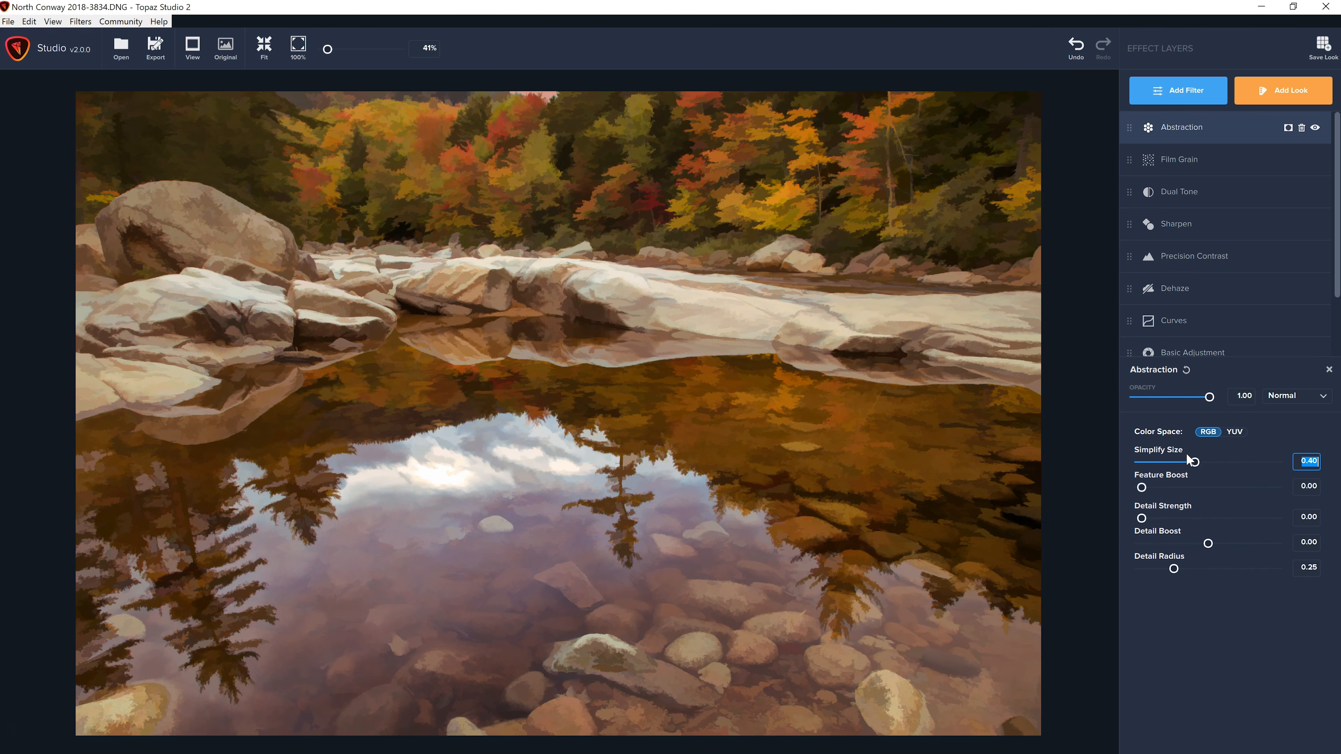
pyautogui.moveTo(1193, 466); pyautogui.dragTo(1173, 465)
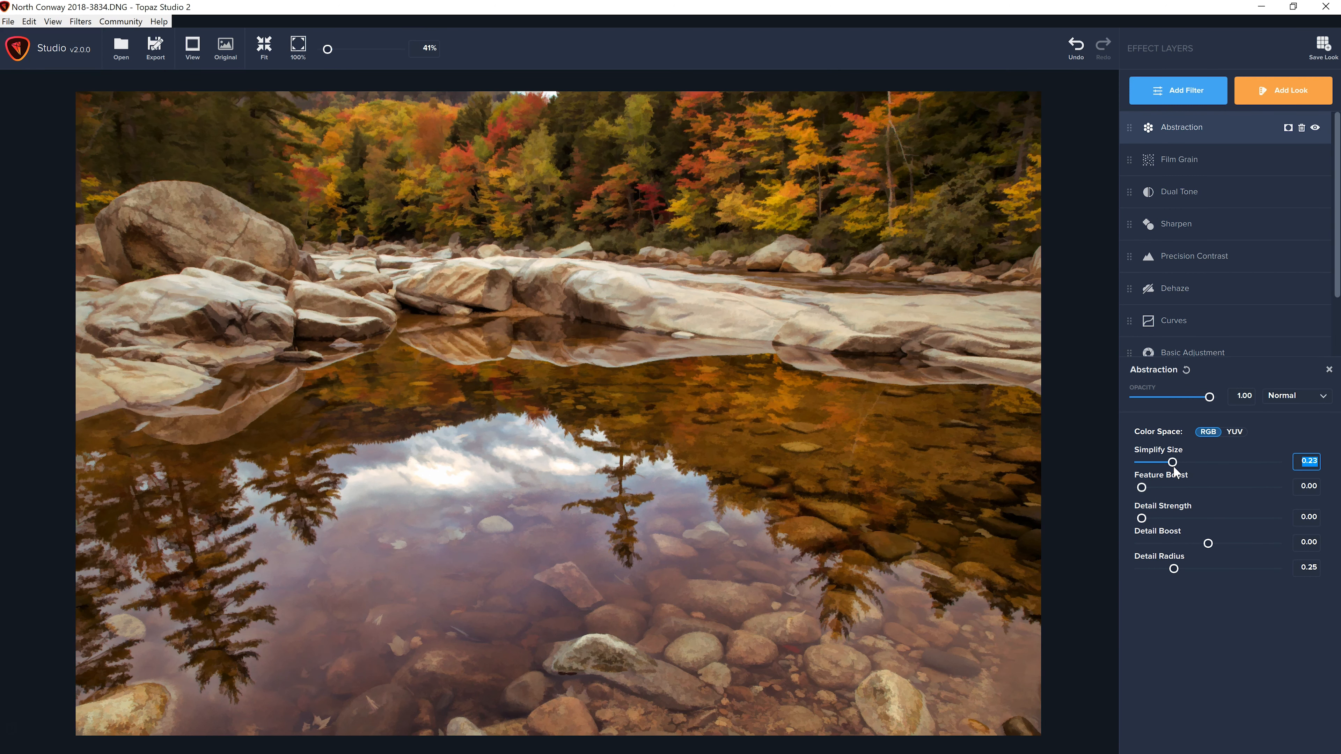
pyautogui.moveTo(1174, 462); pyautogui.dragTo(1203, 463)
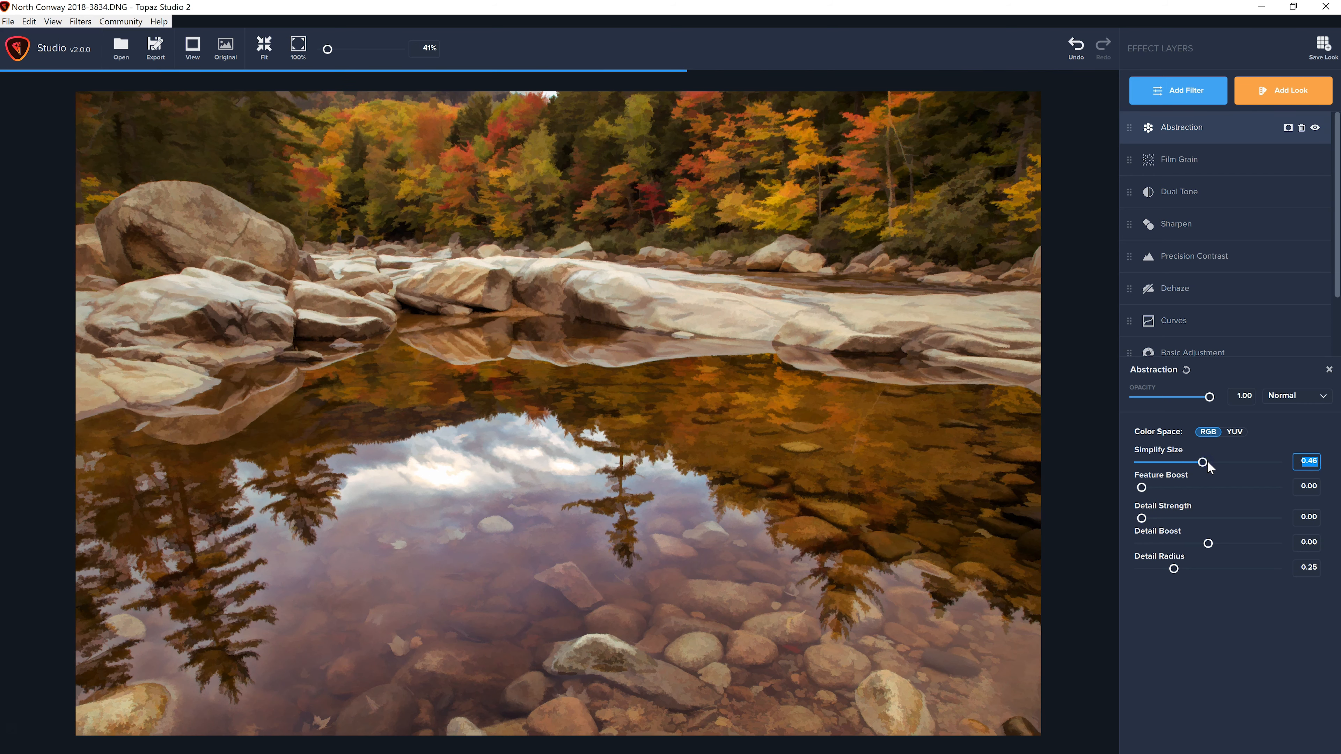
pyautogui.moveTo(1203, 463); pyautogui.dragTo(1093, 470)
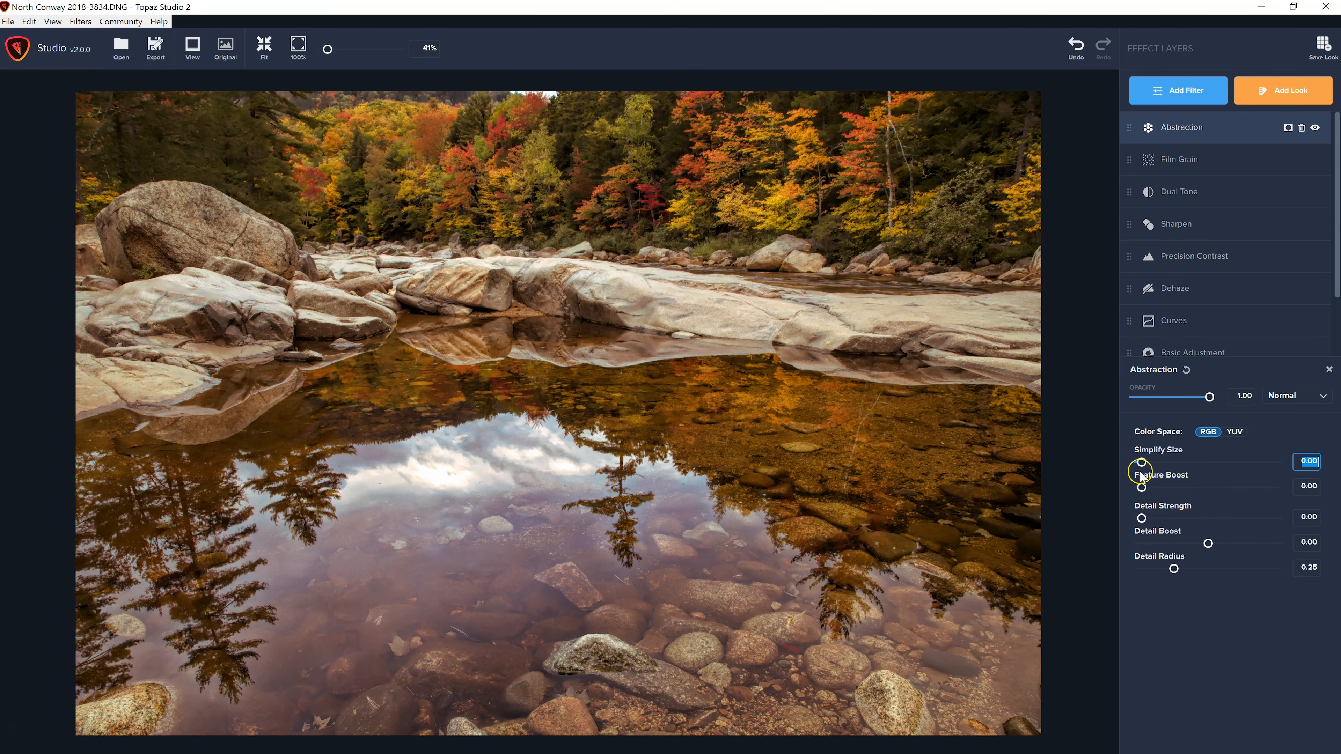
# Step: Set the Abstraction filter's Feature Boost to 0.13 and Detail Strength to 0.19, testing Simplify Size at 0.36 before returning it to 0.00
pyautogui.click(1142, 491)
pyautogui.moveTo(1143, 491)
pyautogui.mouseDown()
pyautogui.moveTo(1255, 494)
pyautogui.moveTo(1129, 499)
pyautogui.moveTo(1176, 491)
pyautogui.moveTo(1159, 487)
pyautogui.mouseUp()
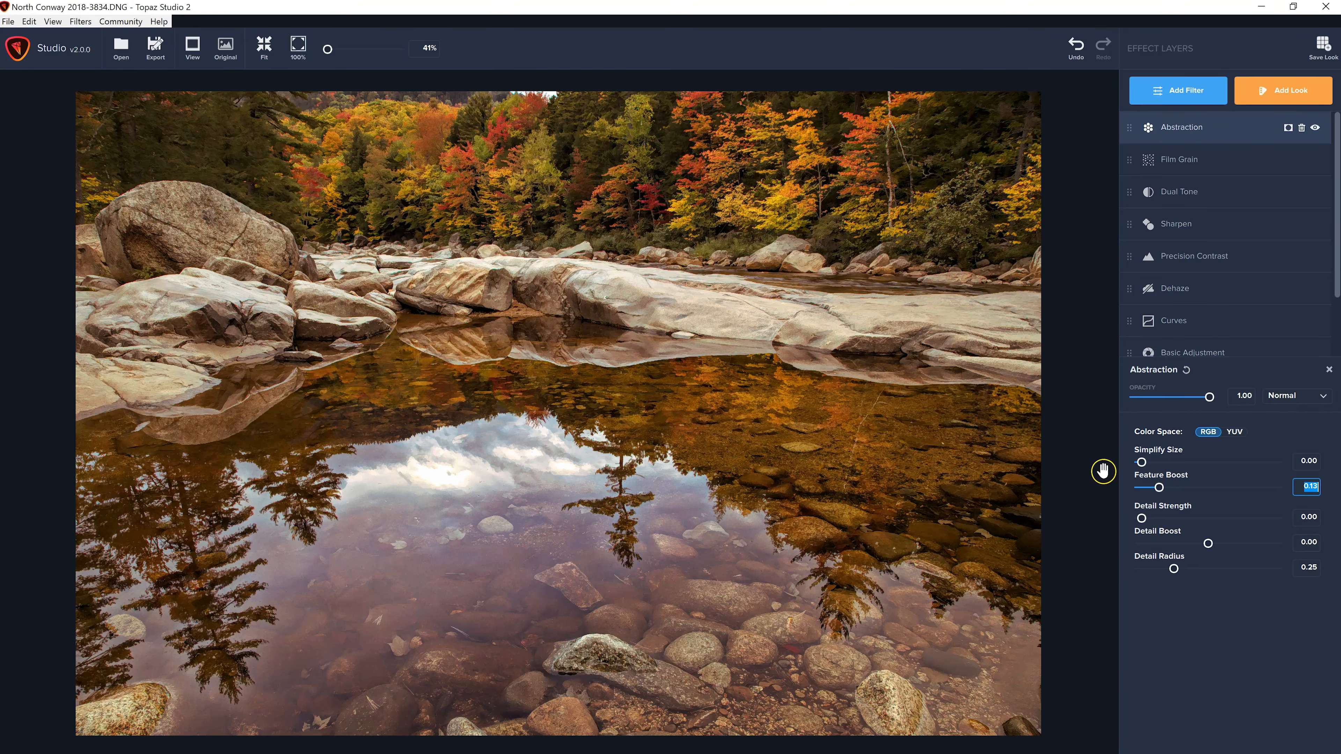
pyautogui.moveTo(1141, 518); pyautogui.dragTo(1193, 519)
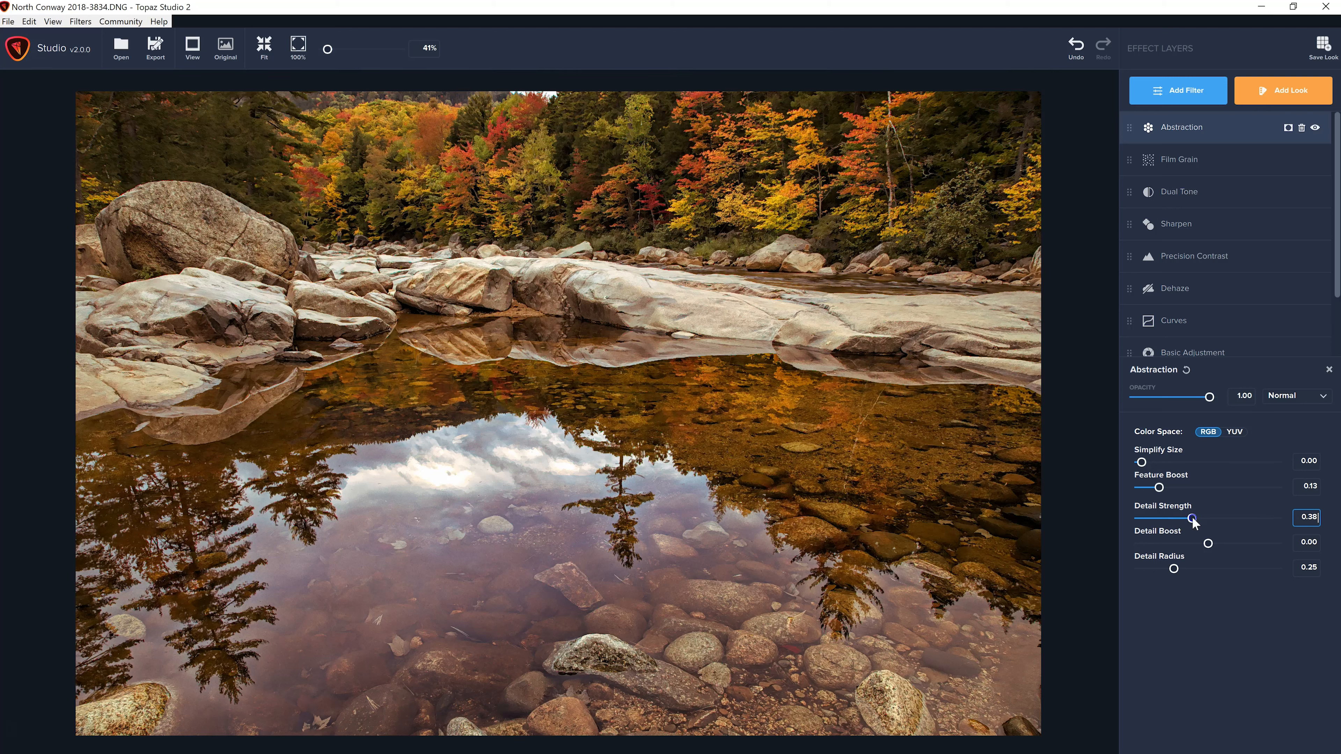
pyautogui.moveTo(1192, 518)
pyautogui.mouseDown()
pyautogui.moveTo(1149, 517)
pyautogui.moveTo(1166, 519)
pyautogui.mouseUp()
pyautogui.moveTo(1141, 464); pyautogui.dragTo(1190, 463)
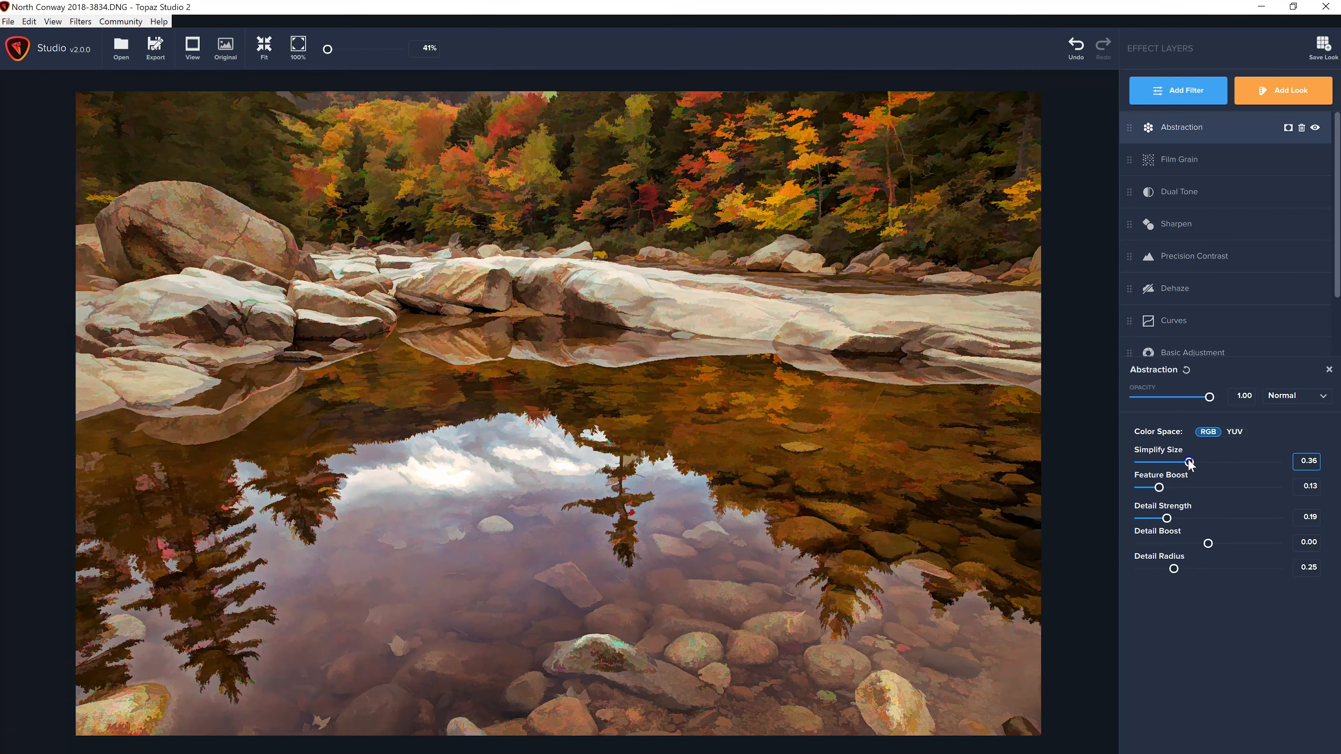
pyautogui.moveTo(1189, 464); pyautogui.dragTo(1140, 462)
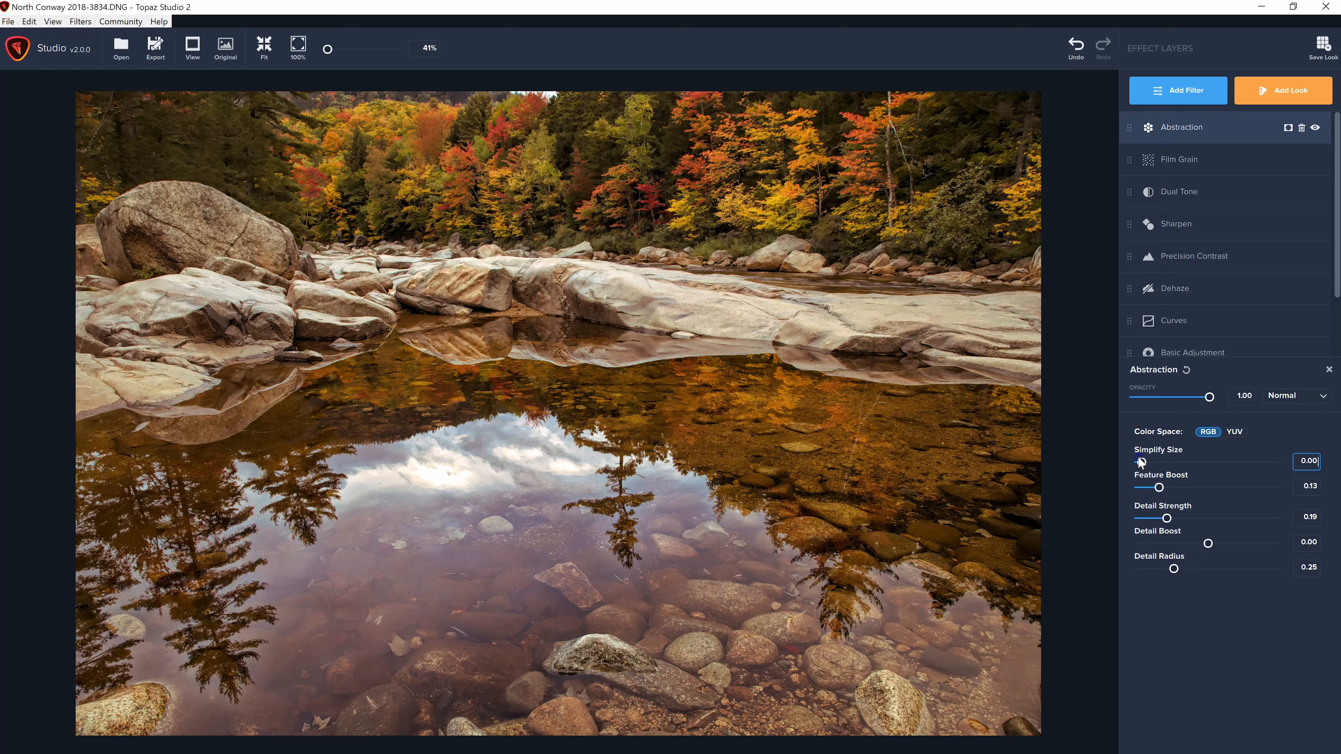
# Step: Inspect the Abstraction effect up close on the rocks and trees, and close the filter's settings
pyautogui.scroll(3, 472, 183)
pyautogui.scroll(6, 472, 184)
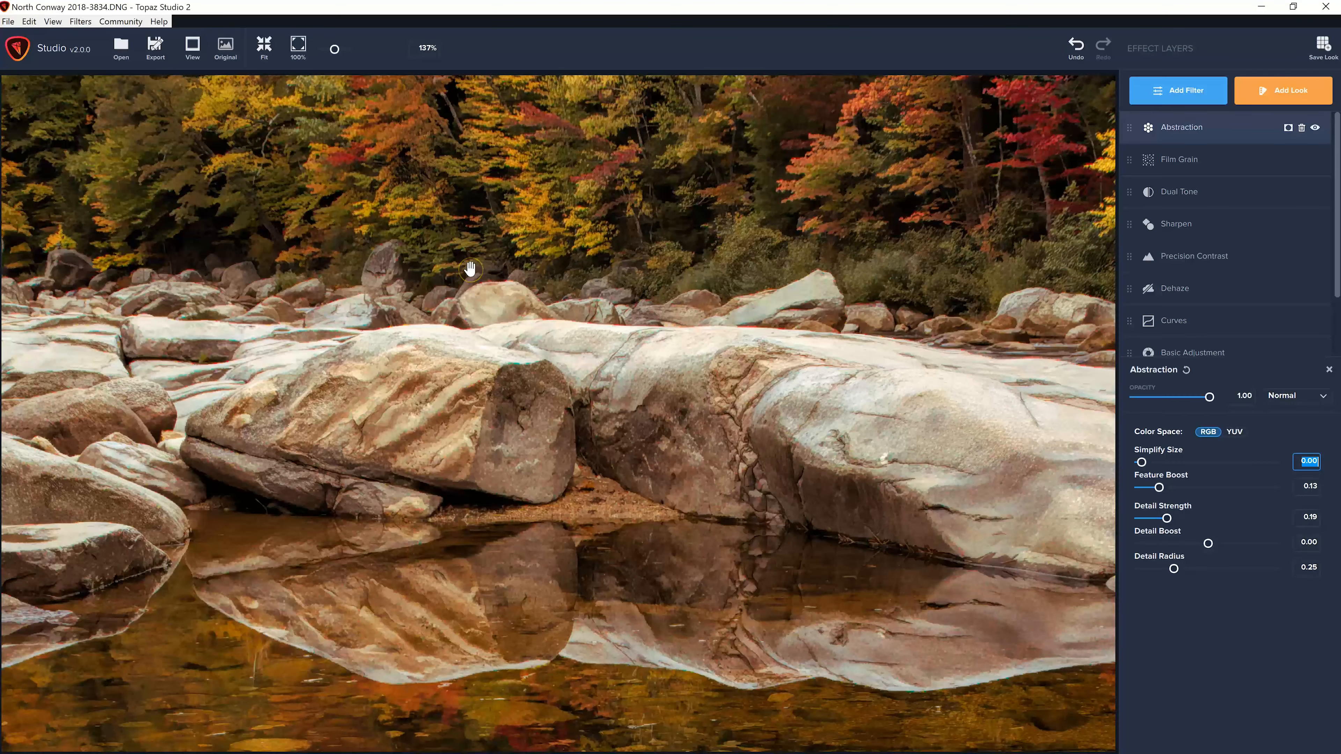
pyautogui.scroll(-8, 470, 269)
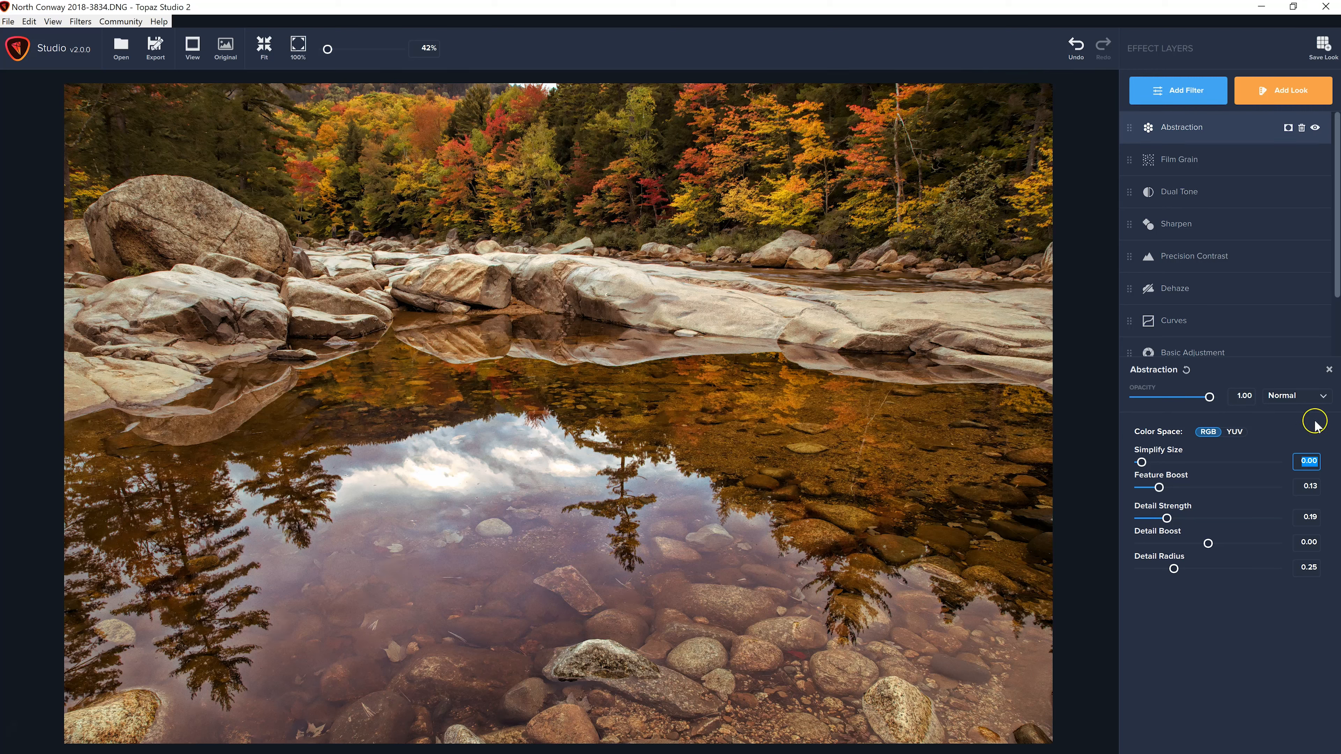
pyautogui.click(1328, 370)
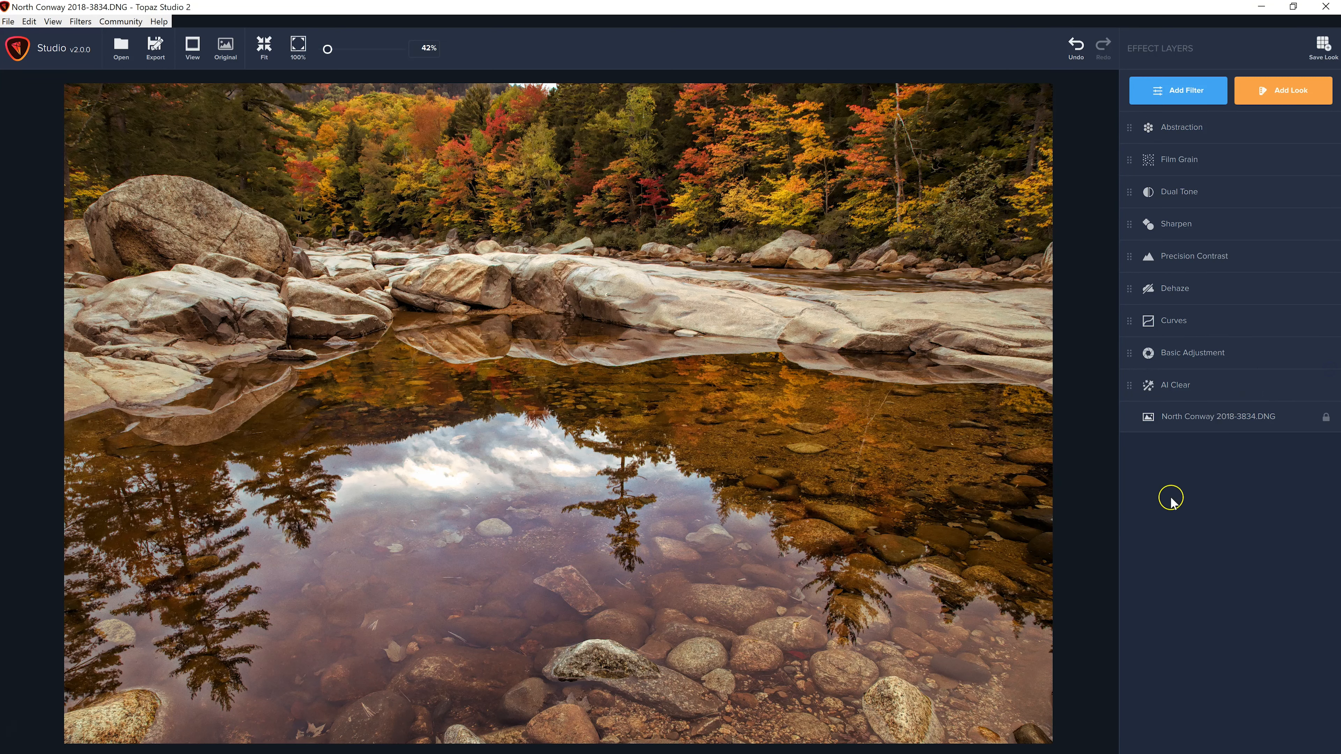
# Step: Add an Impression filter from the stylistic group above the Abstraction layer
pyautogui.click(1179, 91)
pyautogui.scroll(-3, 1188, 576)
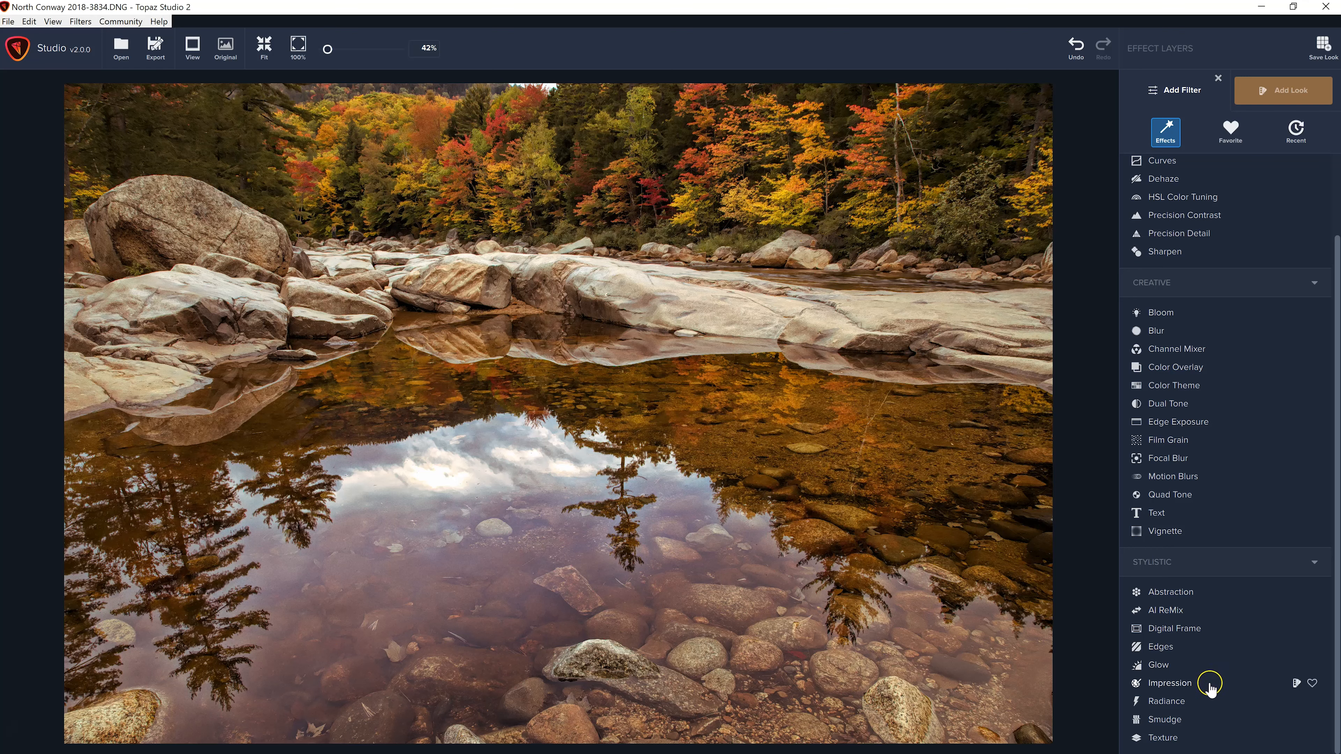
pyautogui.click(1164, 683)
pyautogui.click(1153, 550)
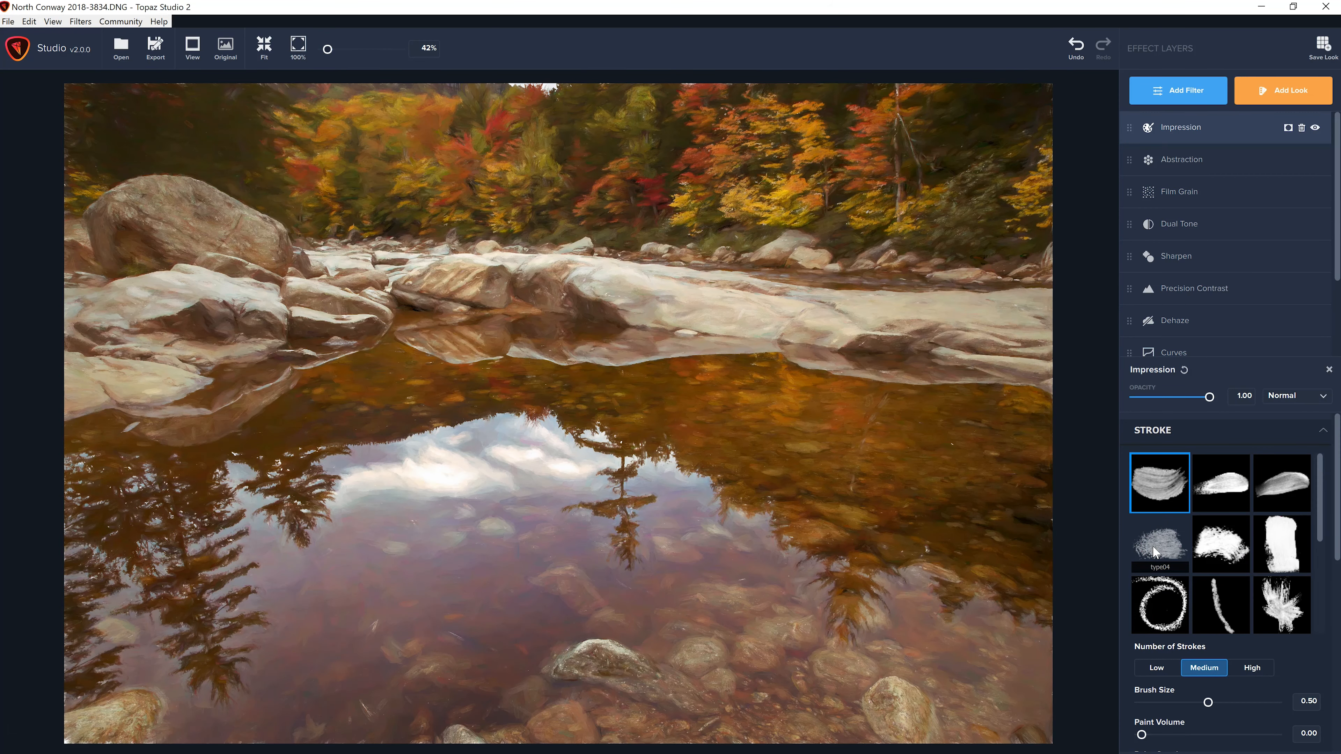
pyautogui.click(1195, 536)
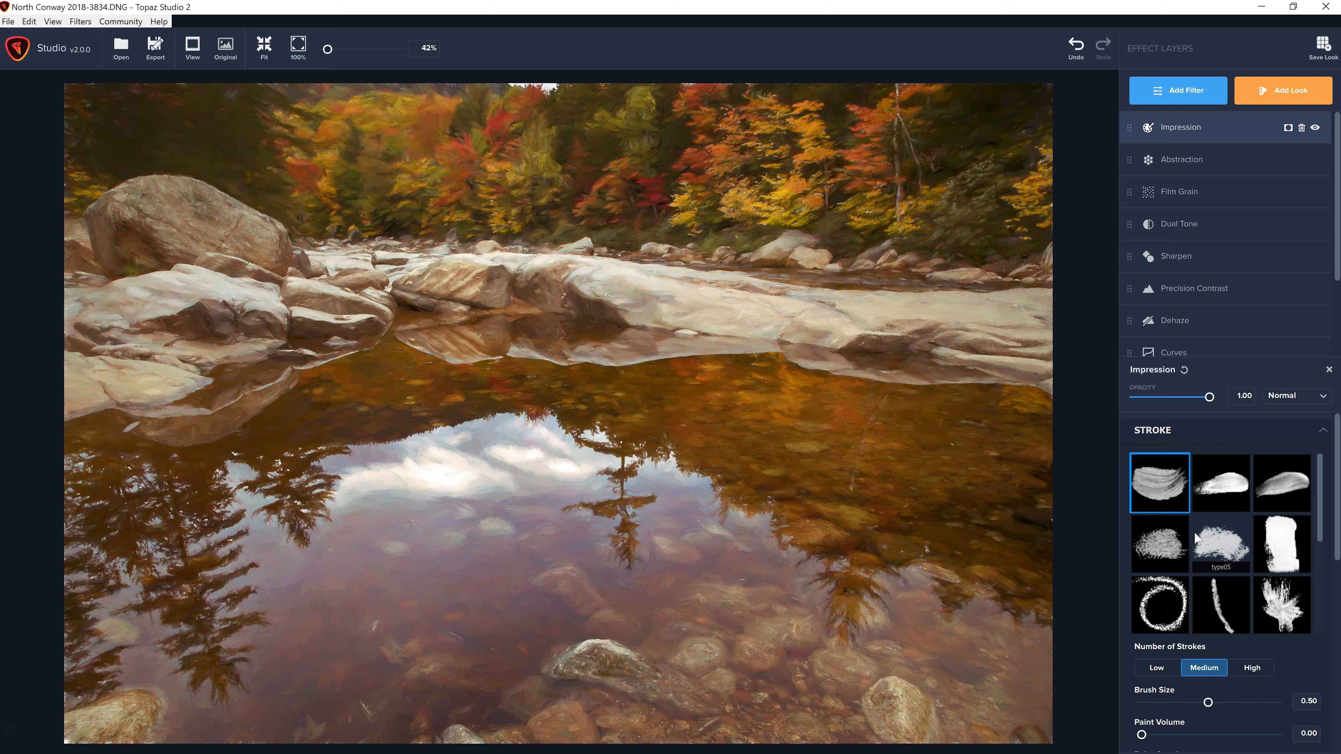
pyautogui.click(558, 463)
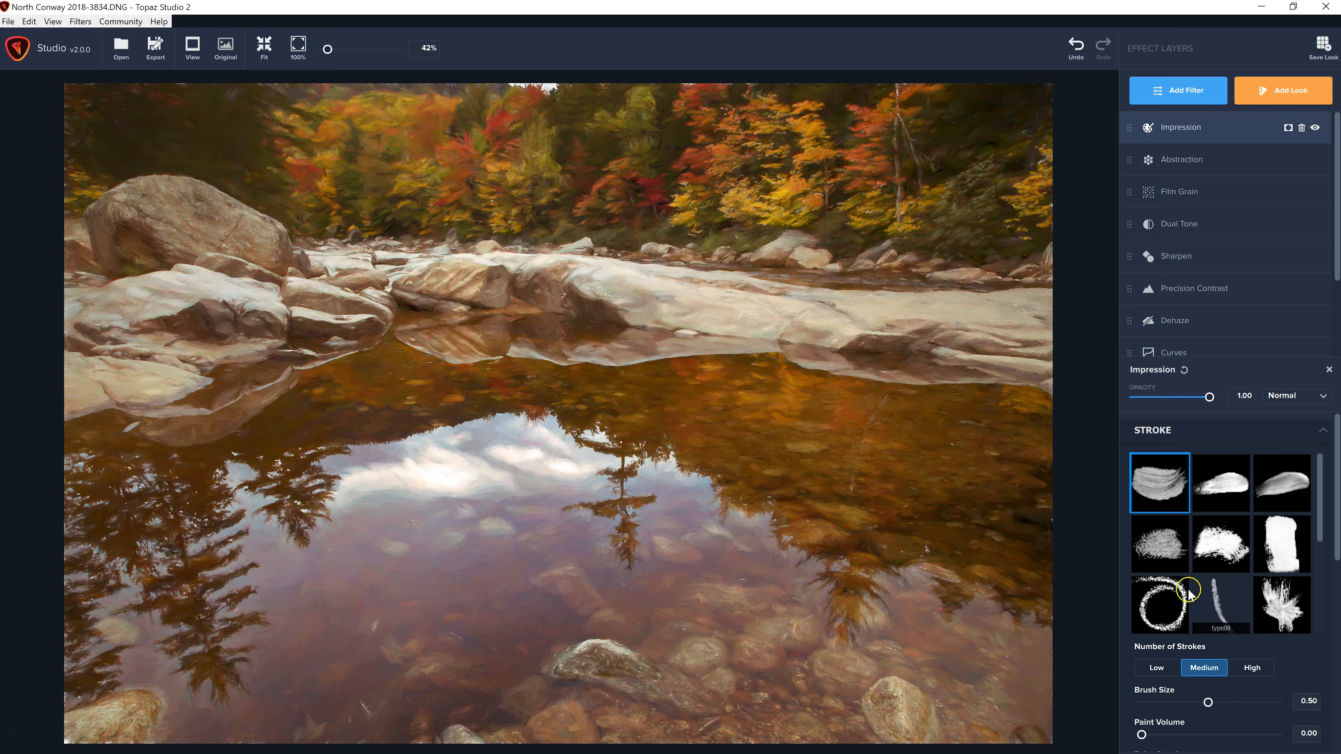
# Step: Try the second and third brush strokes in the Impression filter and look through its remaining stroke settings
pyautogui.click(1222, 490)
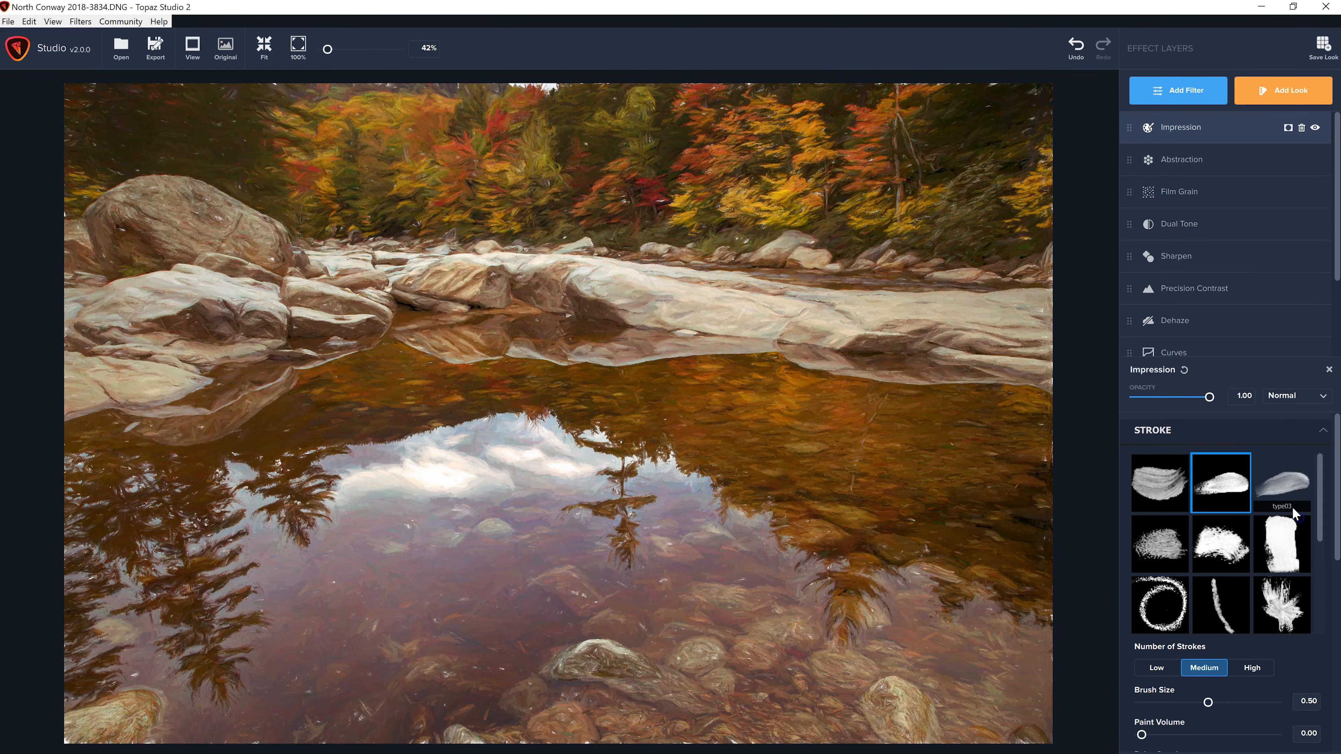
pyautogui.click(1283, 495)
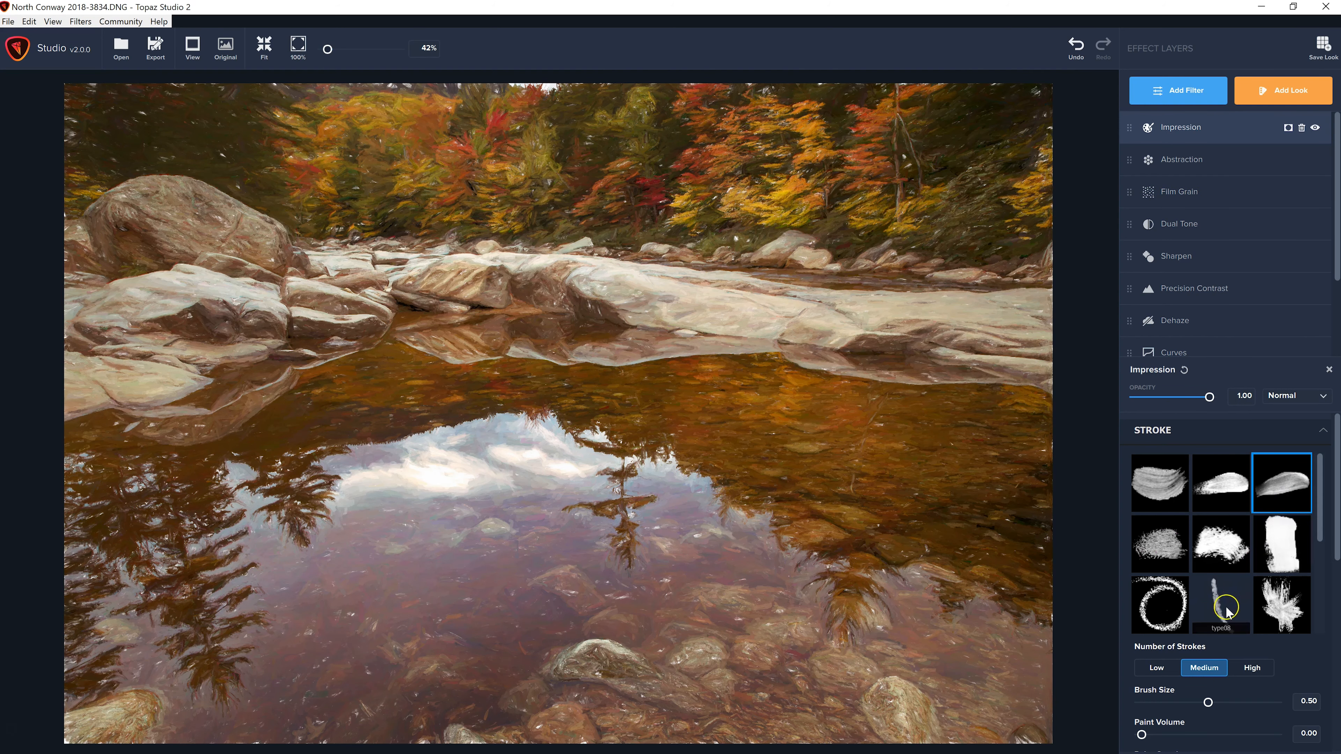
pyautogui.scroll(-2, 1228, 646)
pyautogui.scroll(-5, 1225, 647)
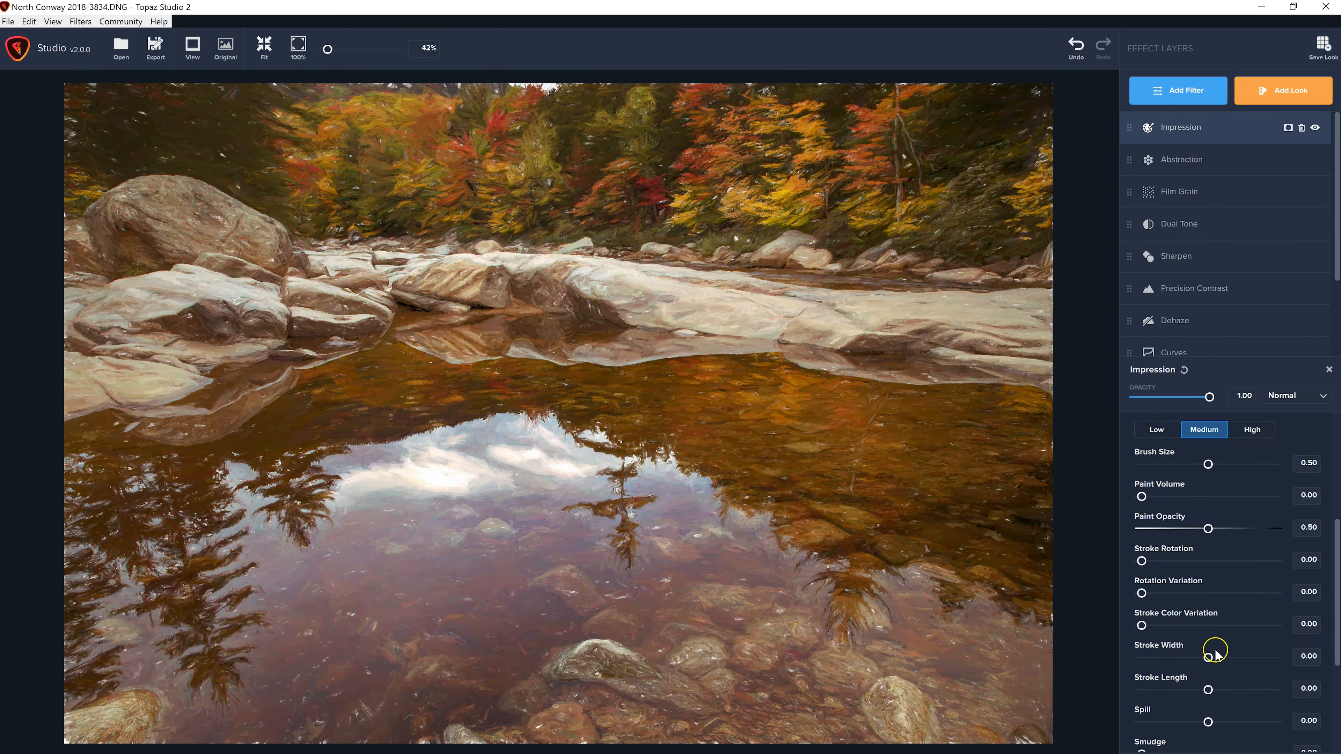
pyautogui.scroll(-1, 1214, 648)
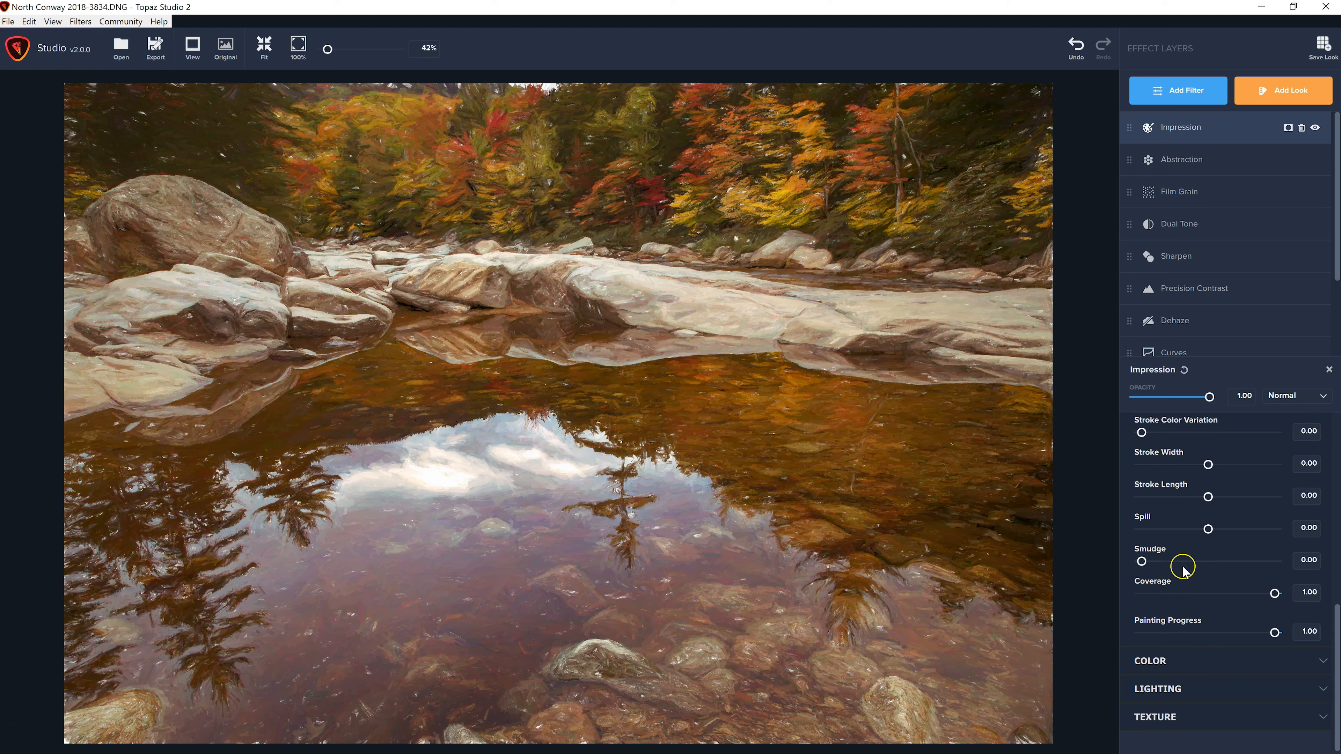
pyautogui.scroll(2, 1193, 668)
pyautogui.scroll(8, 1193, 668)
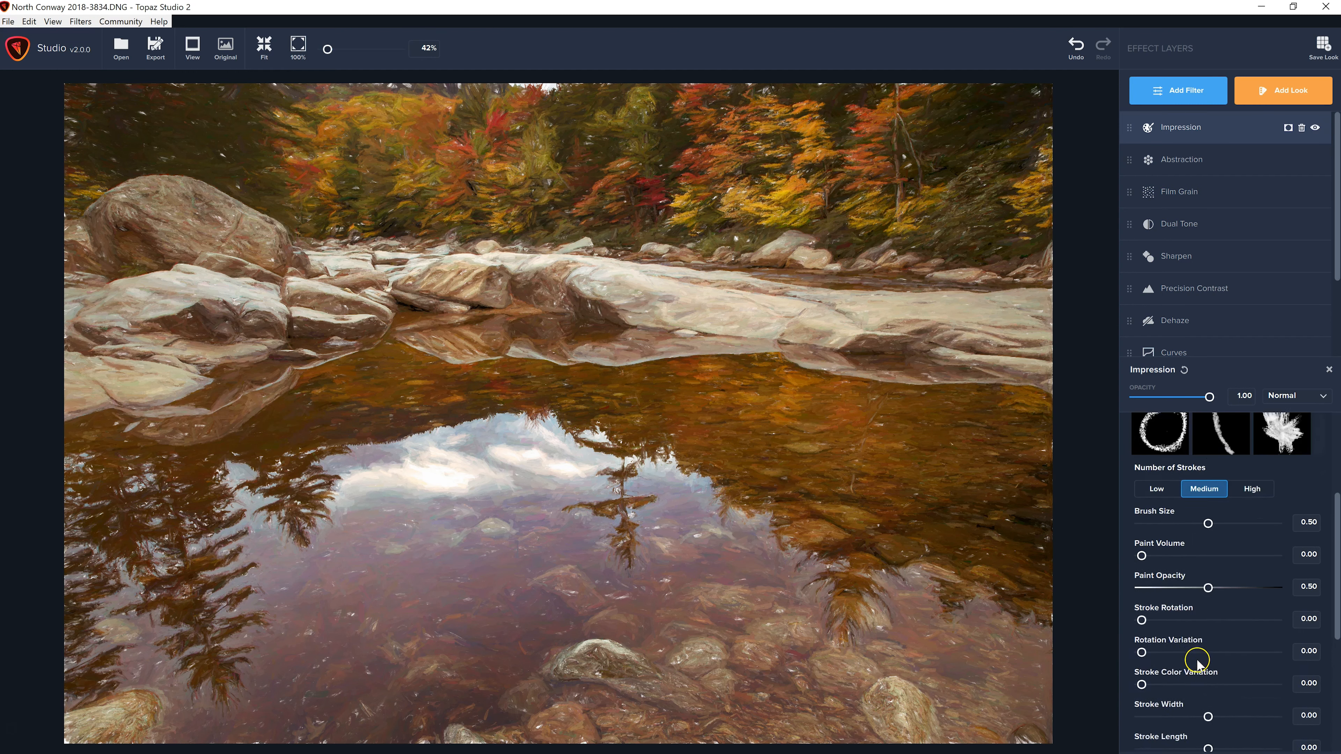
# Step: Try the type04 brush stroke, switch the Impression filter to type05 and reduce the filter's opacity to 0.64
pyautogui.click(1165, 499)
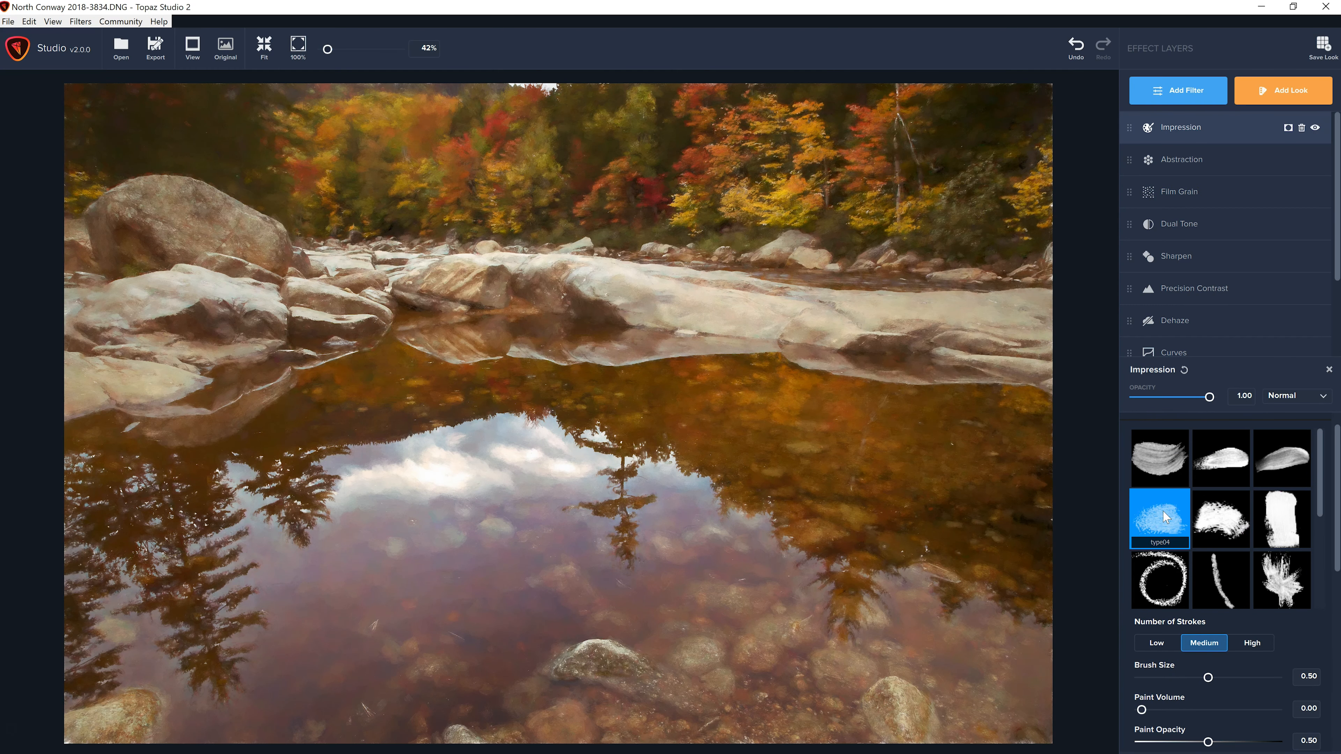
pyautogui.click(1234, 523)
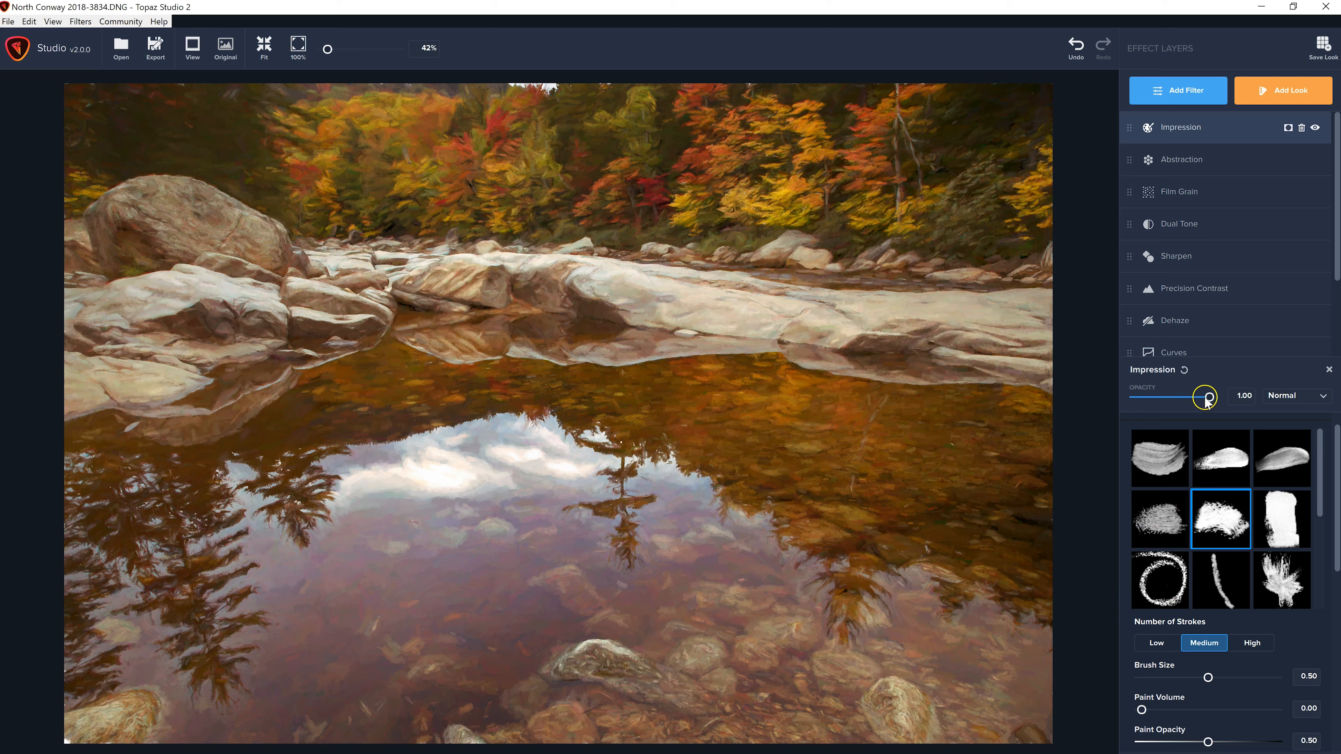
pyautogui.moveTo(1210, 397)
pyautogui.mouseDown()
pyautogui.moveTo(1166, 401)
pyautogui.moveTo(1185, 400)
pyautogui.mouseUp()
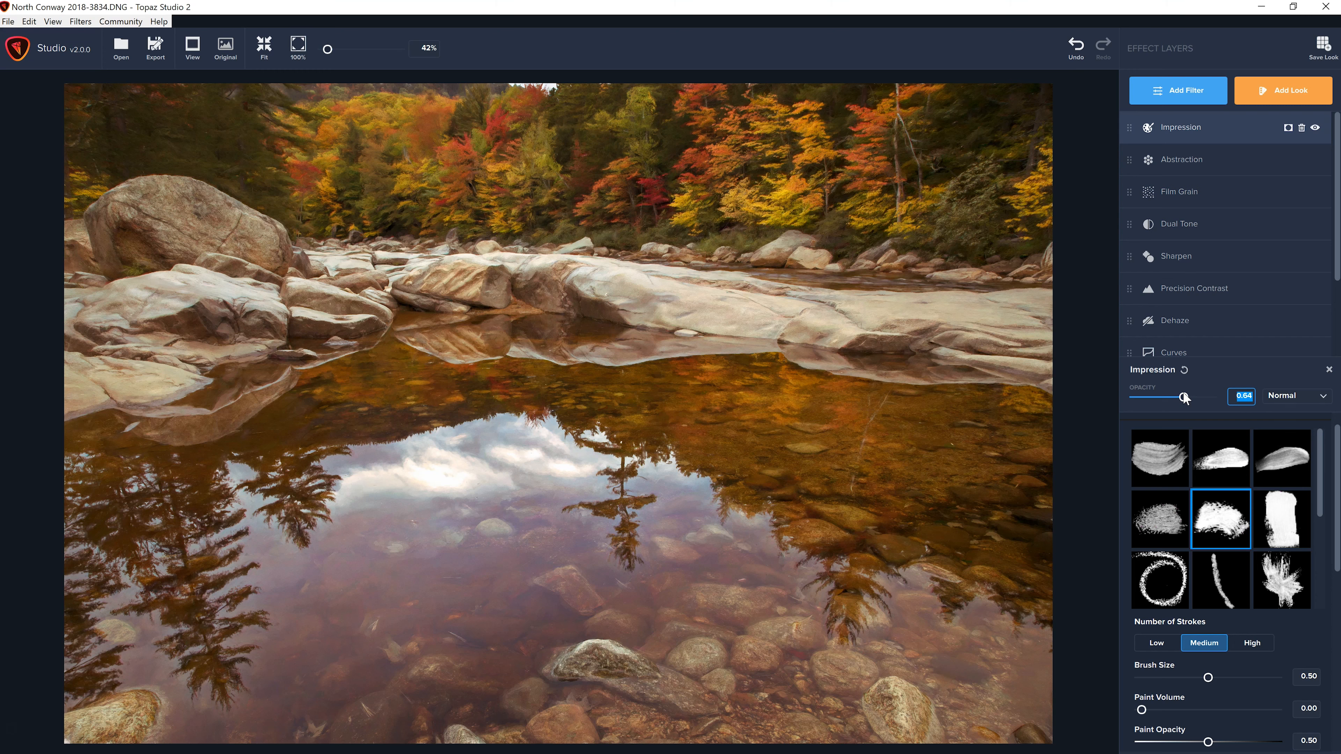
# Step: Export the image as a JPG named "fall painting"
pyautogui.click(1322, 53)
pyautogui.click(155, 48)
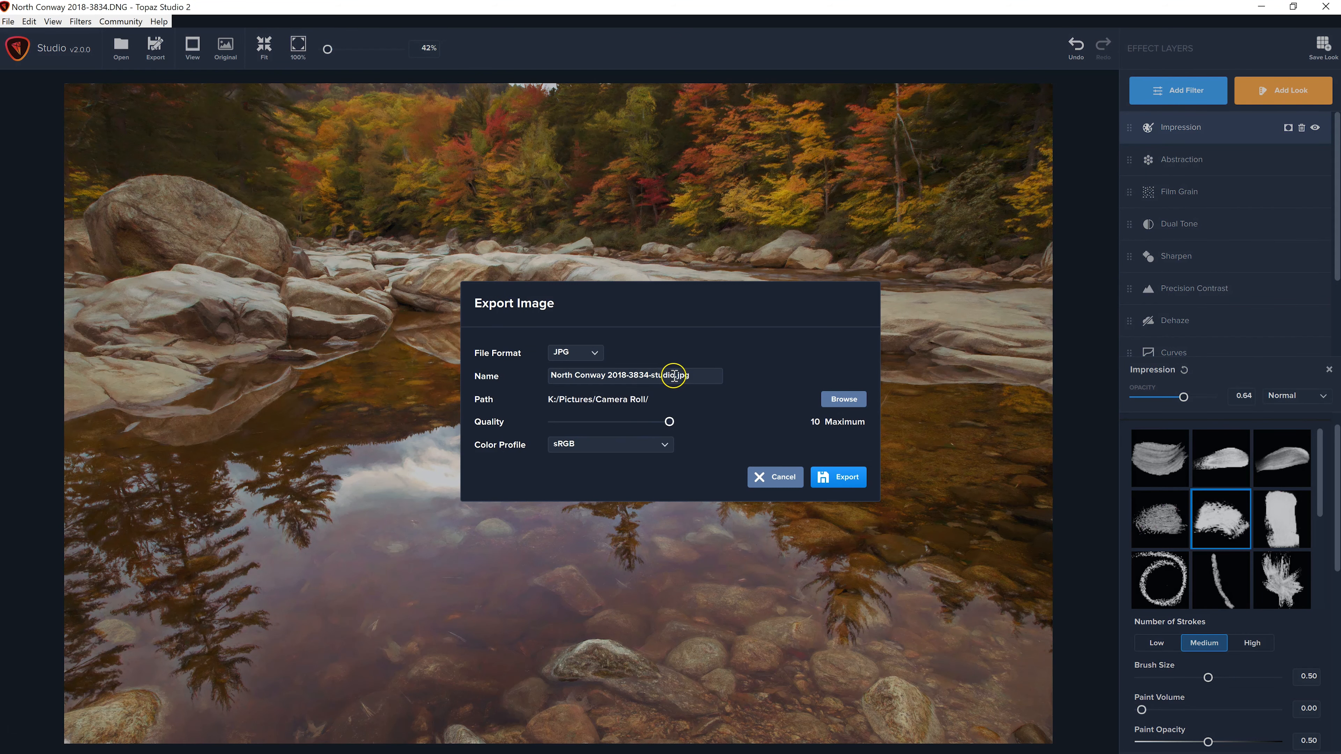
pyautogui.moveTo(650, 375)
pyautogui.mouseDown()
pyautogui.moveTo(522, 379)
pyautogui.moveTo(666, 371)
pyautogui.mouseUp()
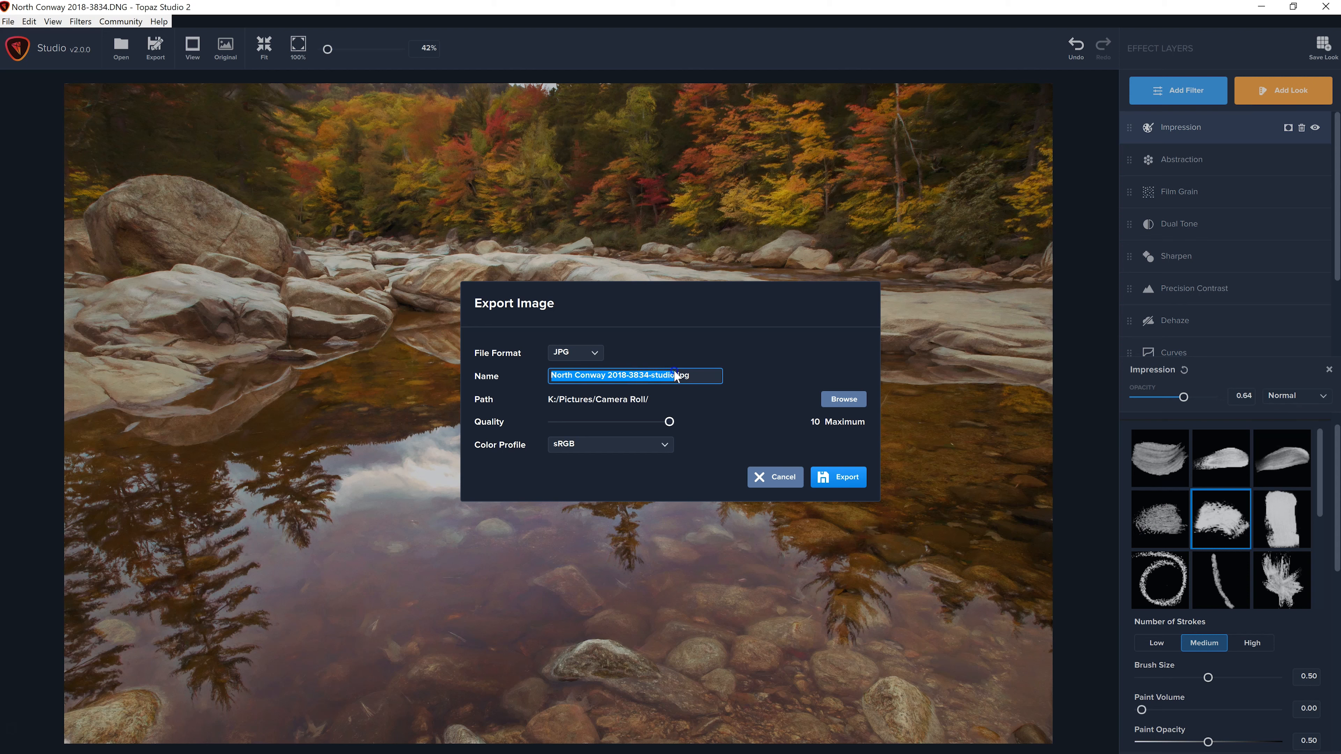
pyautogui.moveTo(673, 375); pyautogui.dragTo(677, 376)
pyautogui.write('fall painting')
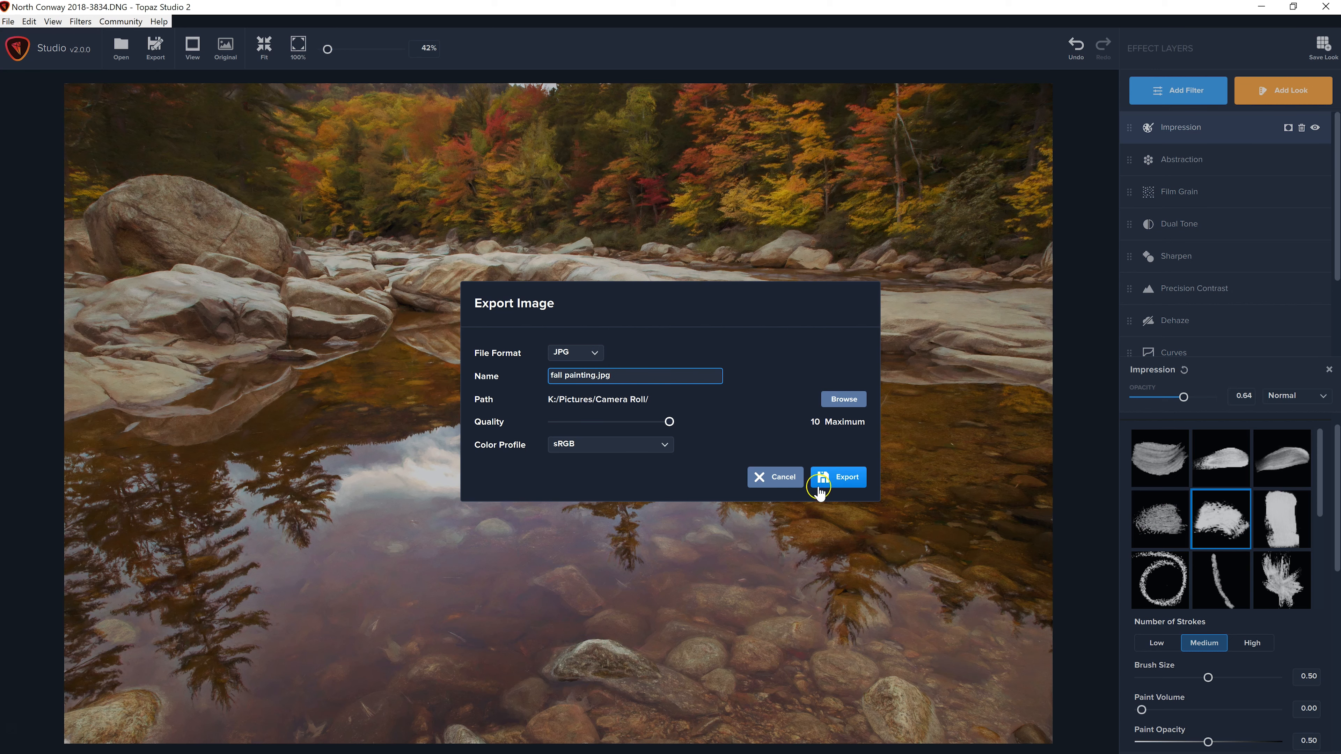
pyautogui.click(842, 477)
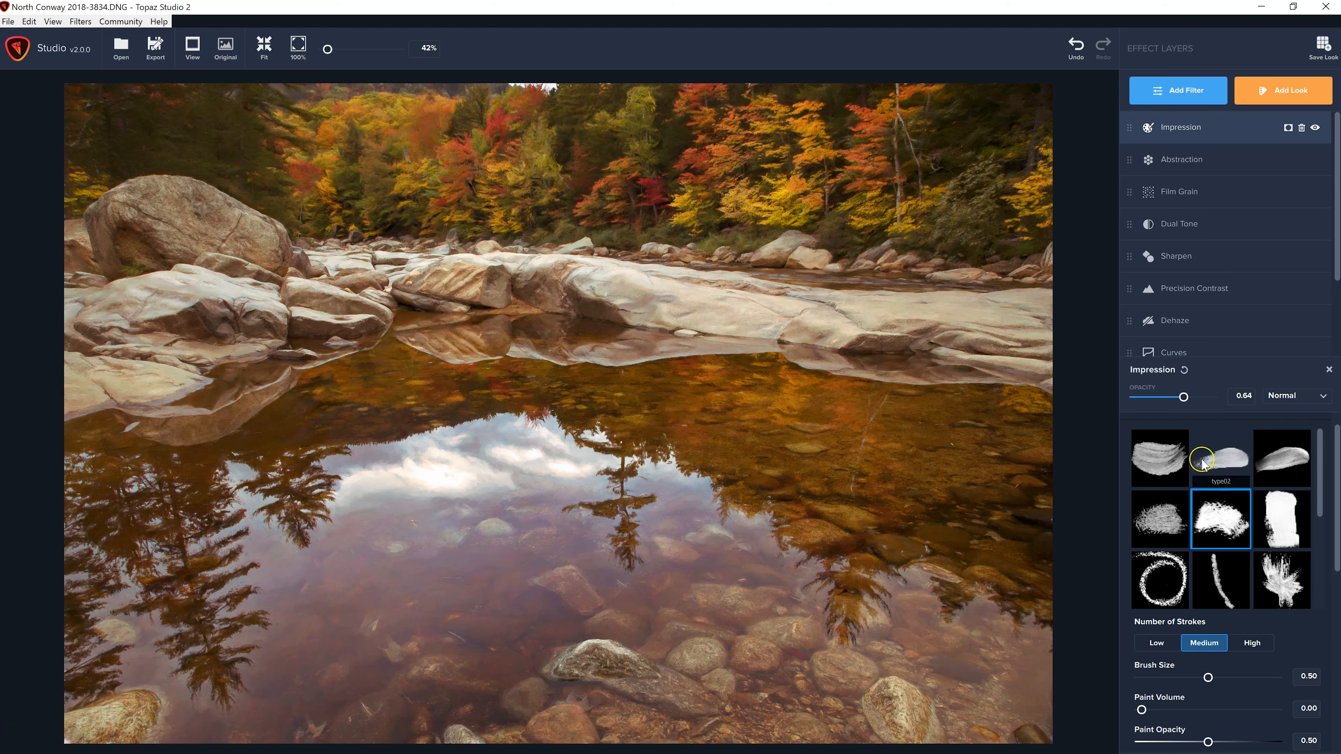
# Step: Close the Impression filter's settings and list the looks of all categories in the two-column thumbnail view
pyautogui.scroll(-3, 1199, 649)
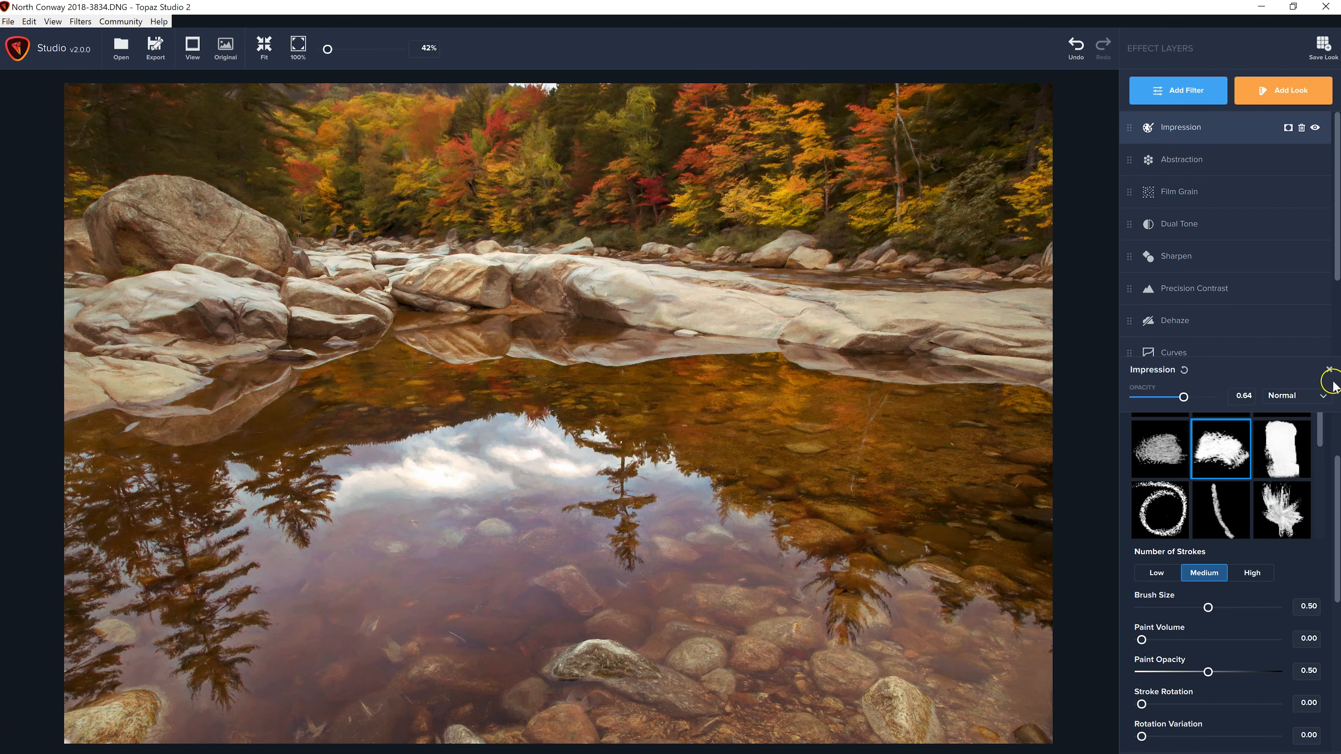
pyautogui.click(1328, 370)
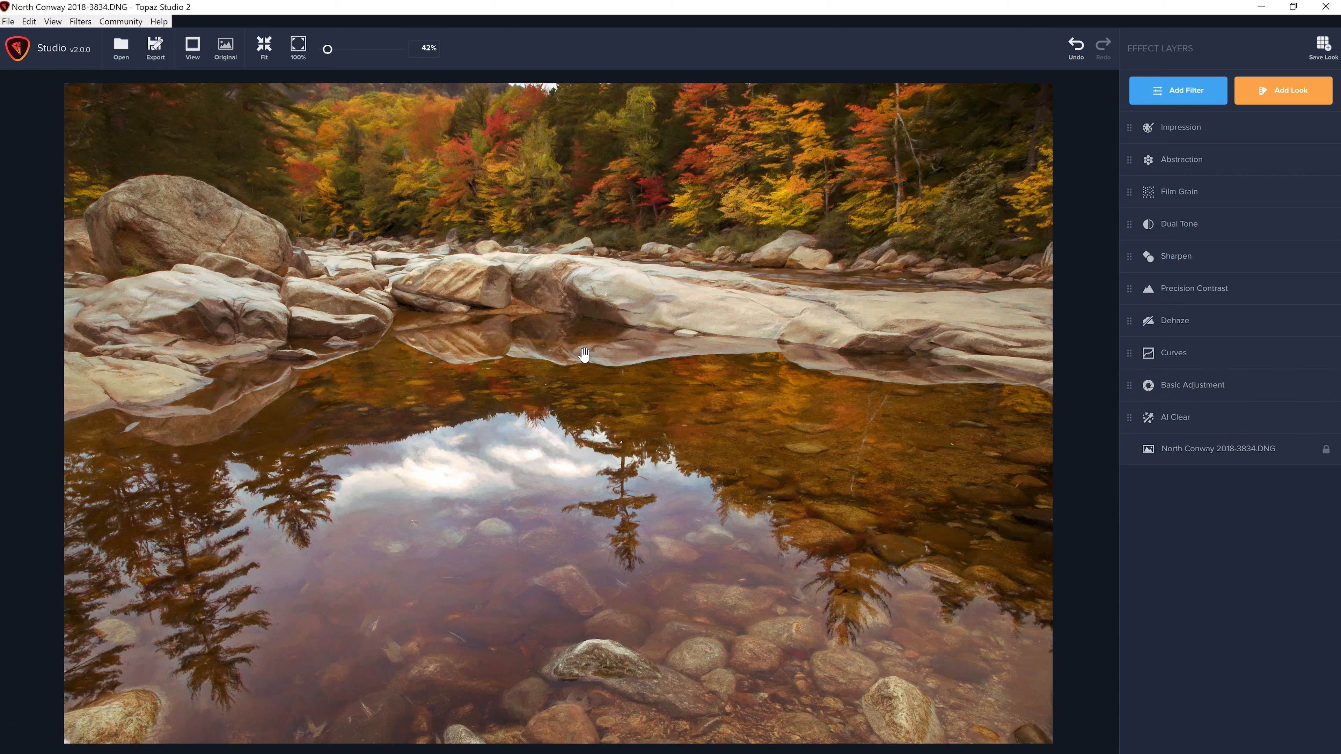
pyautogui.click(1244, 92)
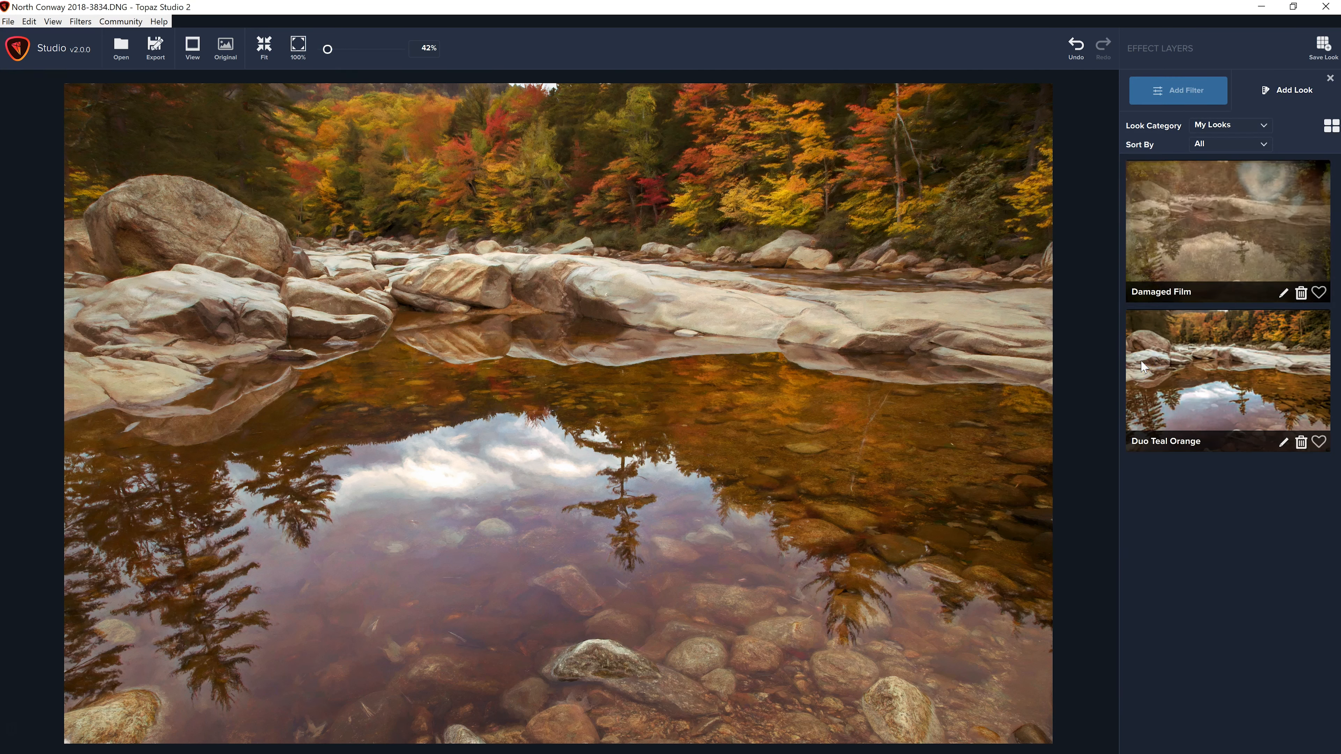
pyautogui.click(1263, 126)
pyautogui.click(1289, 155)
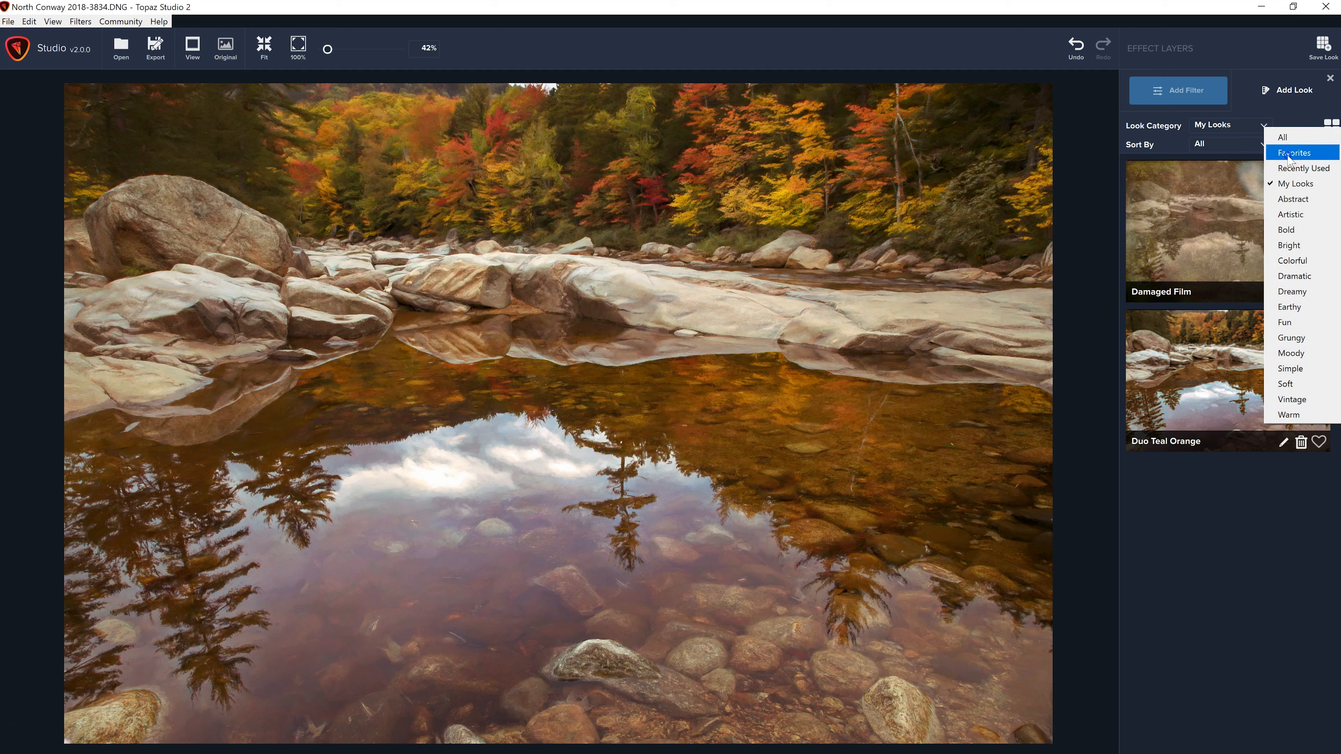
pyautogui.click(1256, 126)
pyautogui.click(1275, 153)
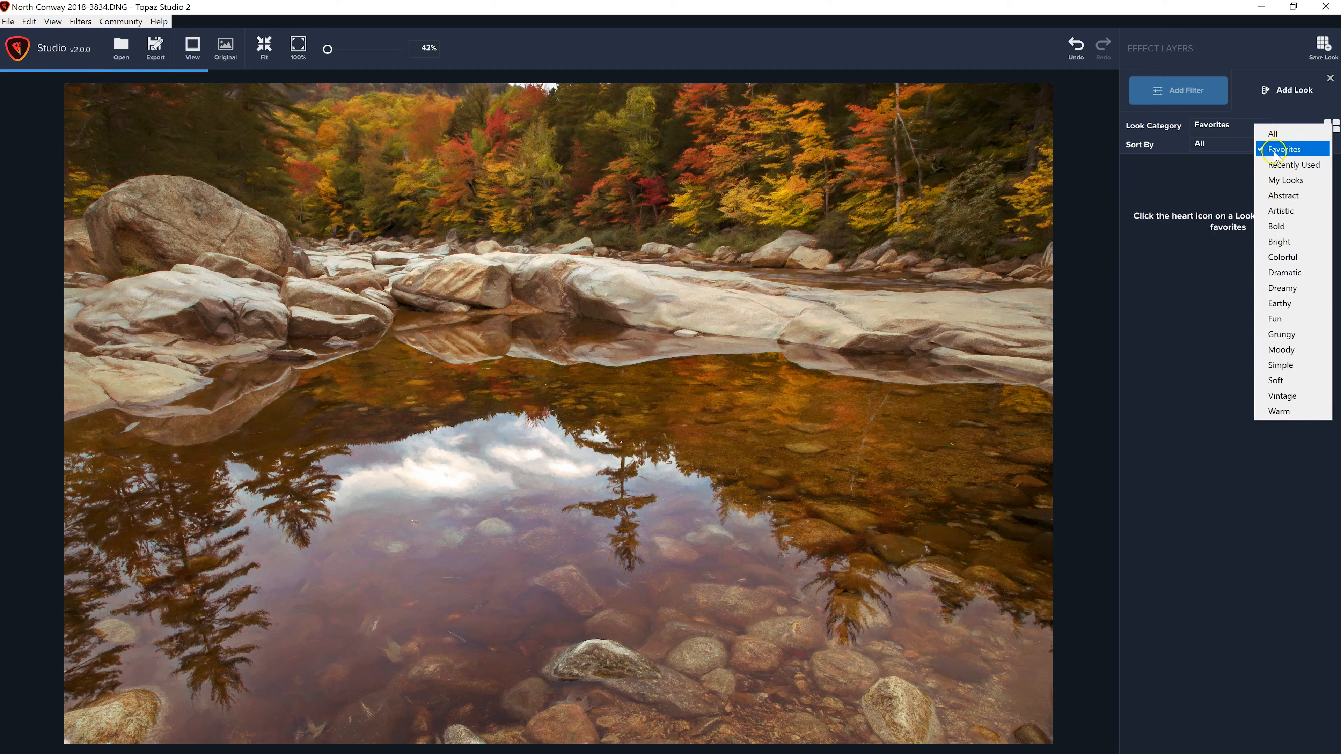
pyautogui.click(1273, 133)
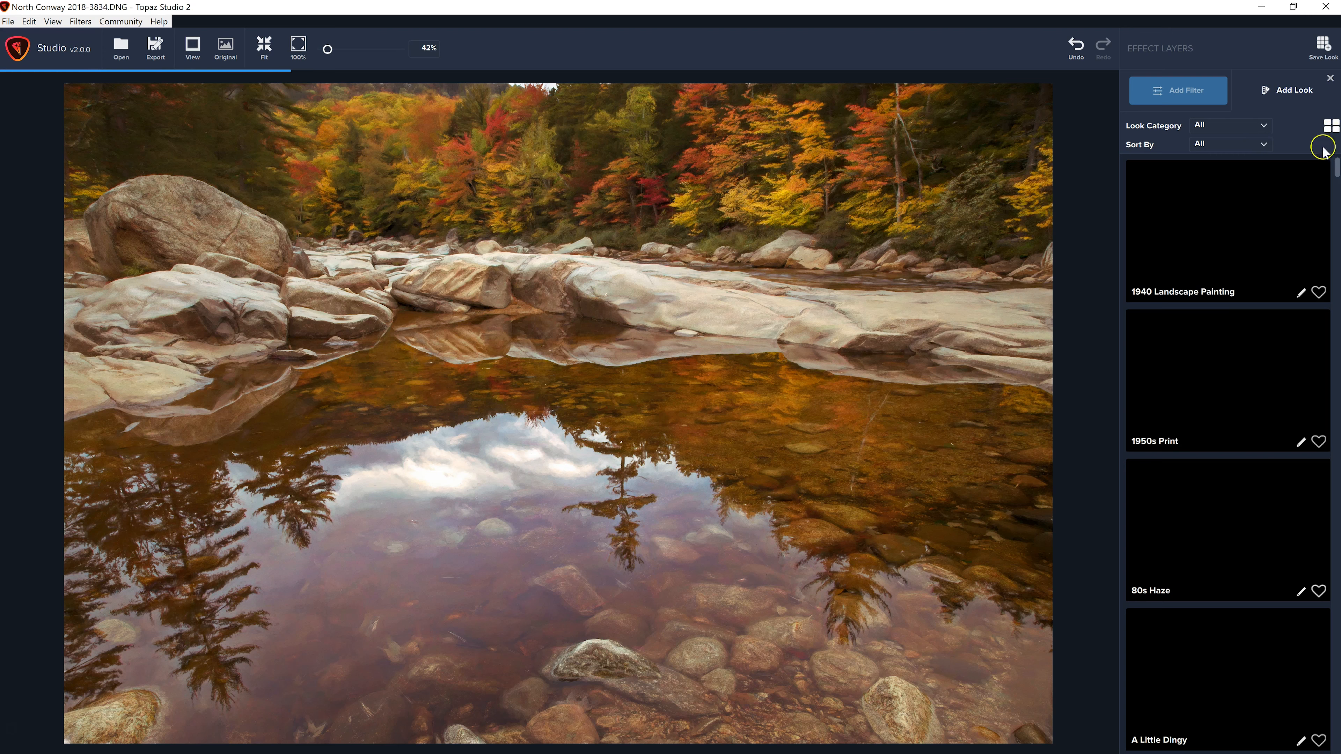
pyautogui.click(1327, 127)
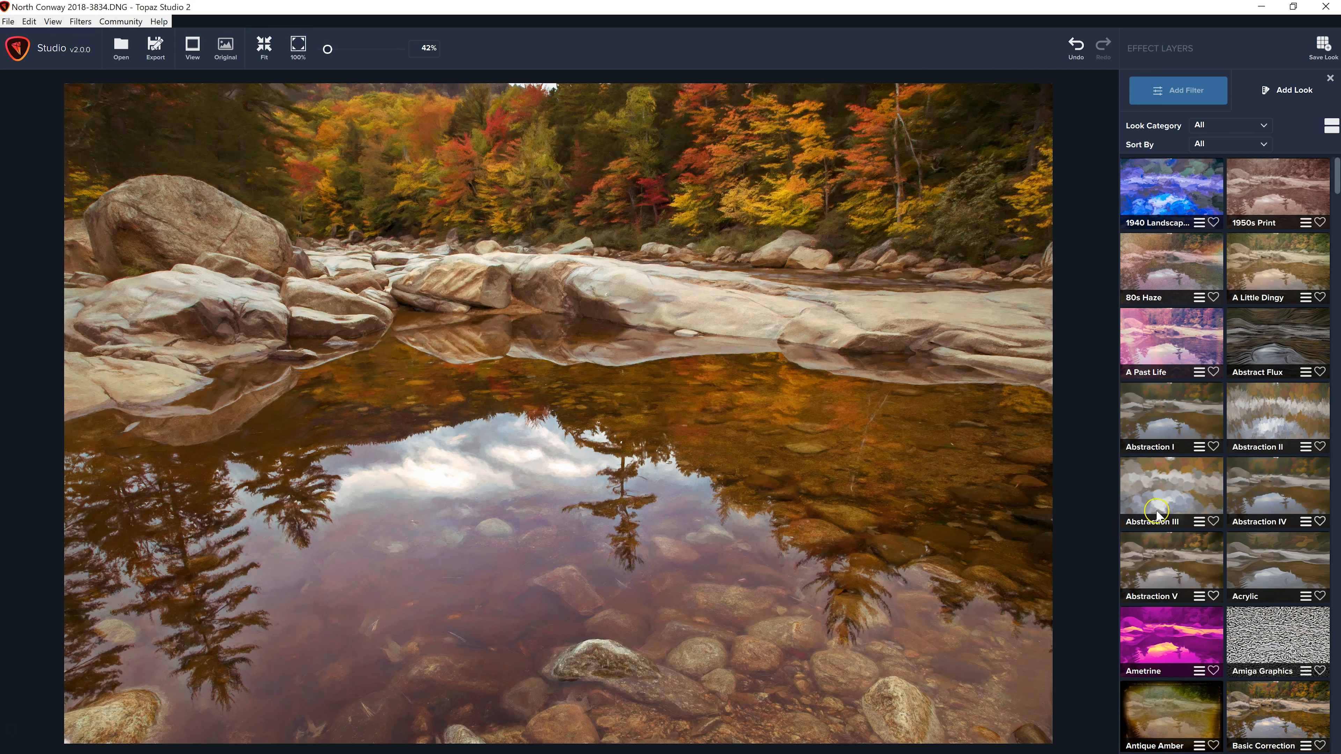
# Step: Apply the 1950s Print look at 0.90 strength, toggle its visibility to compare, and close its settings
pyautogui.scroll(-1, 1174, 533)
pyautogui.scroll(1, 1174, 533)
pyautogui.click(1274, 202)
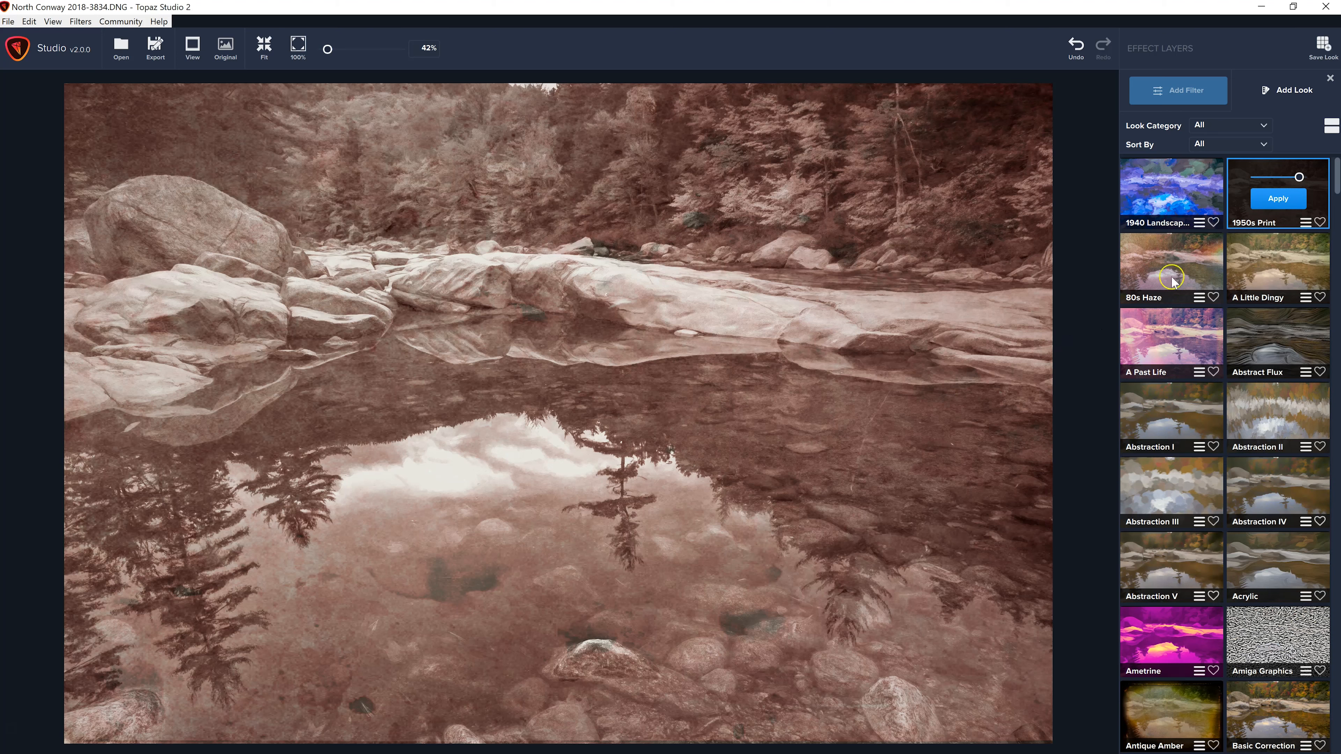
pyautogui.moveTo(1298, 180); pyautogui.dragTo(1289, 179)
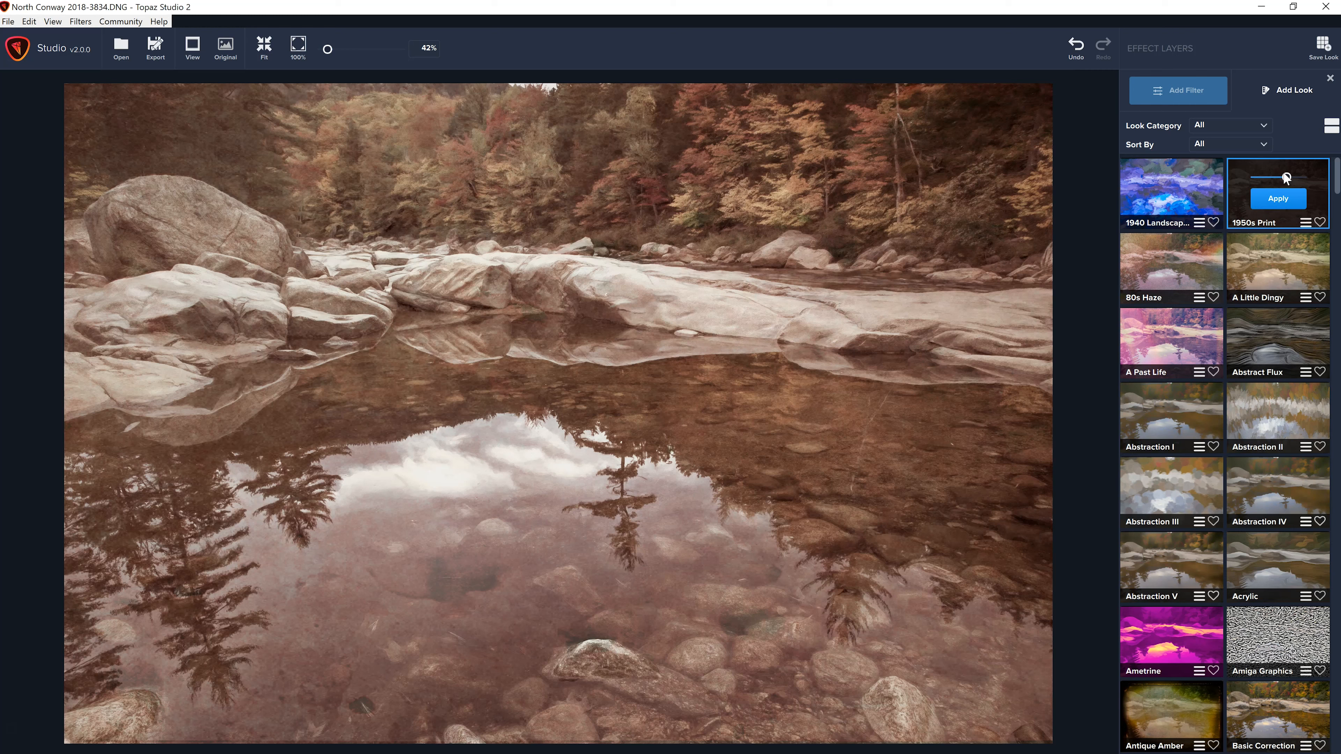
pyautogui.moveTo(1286, 178); pyautogui.dragTo(1300, 177)
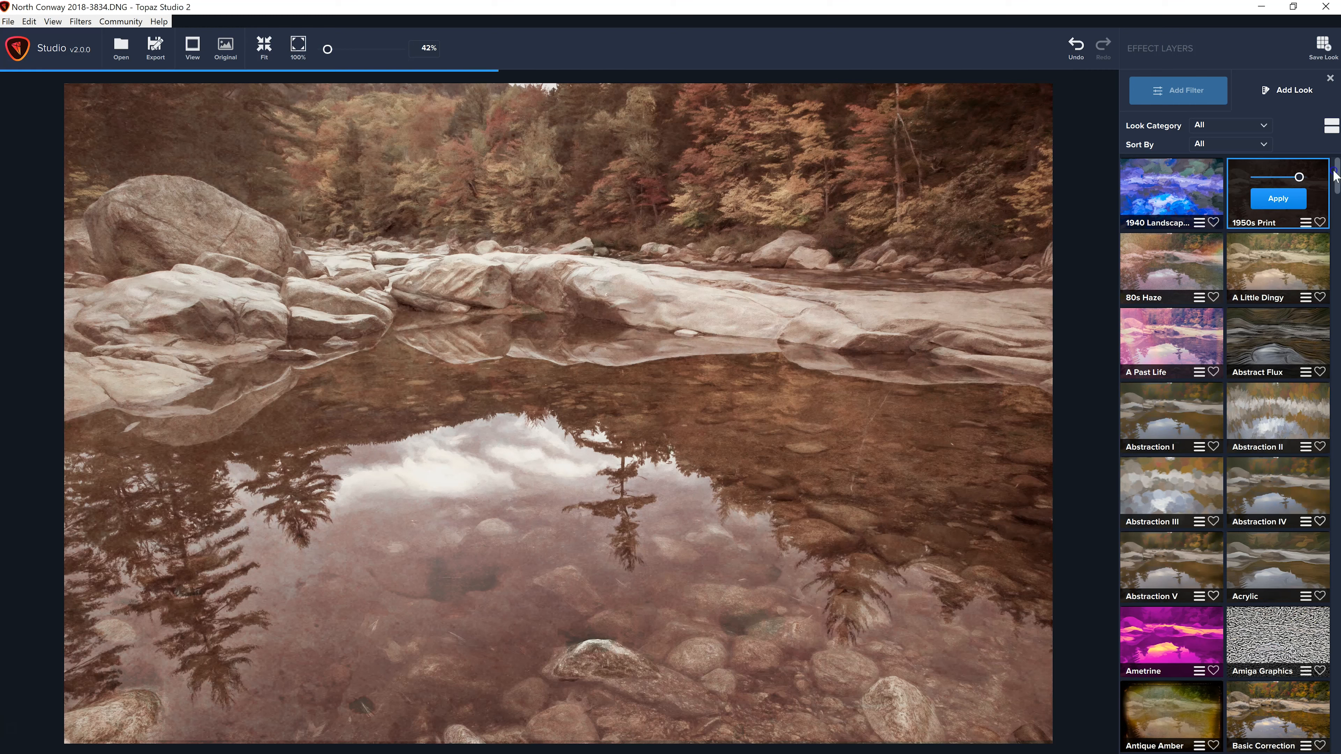
pyautogui.click(1277, 189)
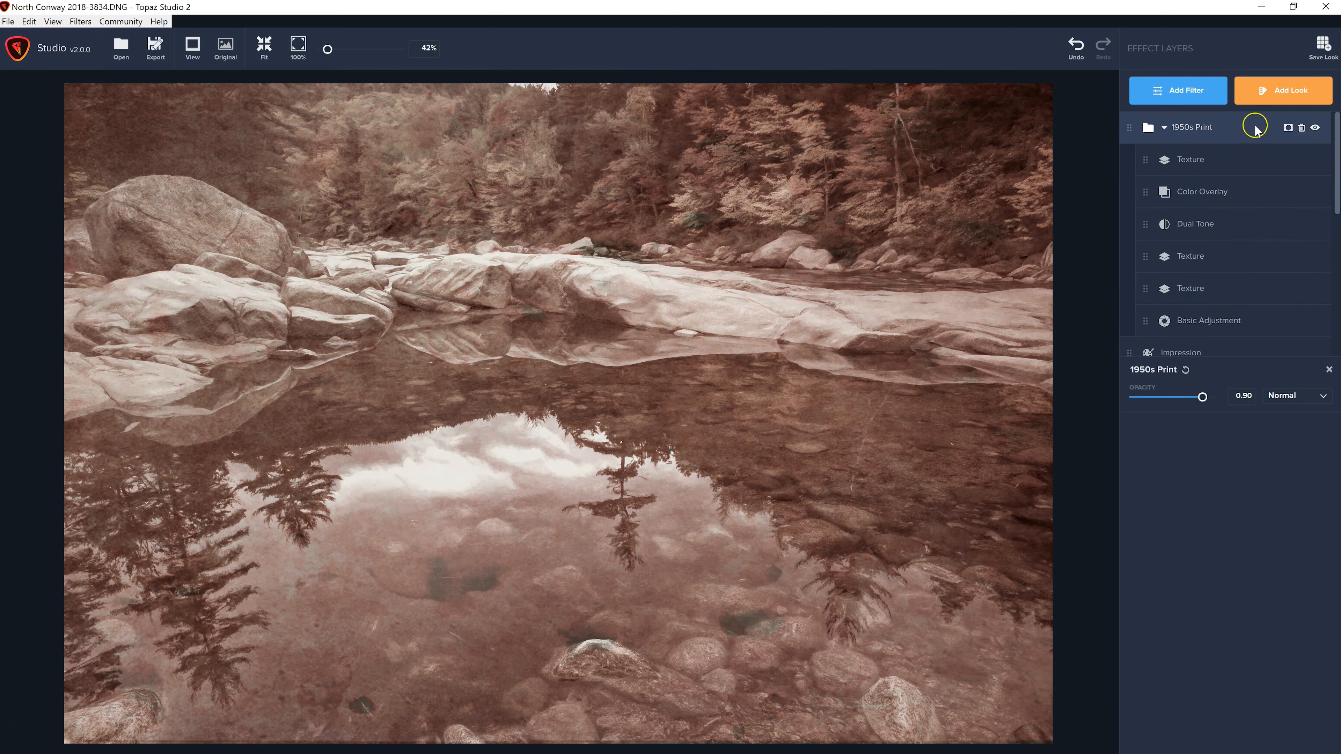
pyautogui.click(1316, 129)
pyautogui.click(1327, 128)
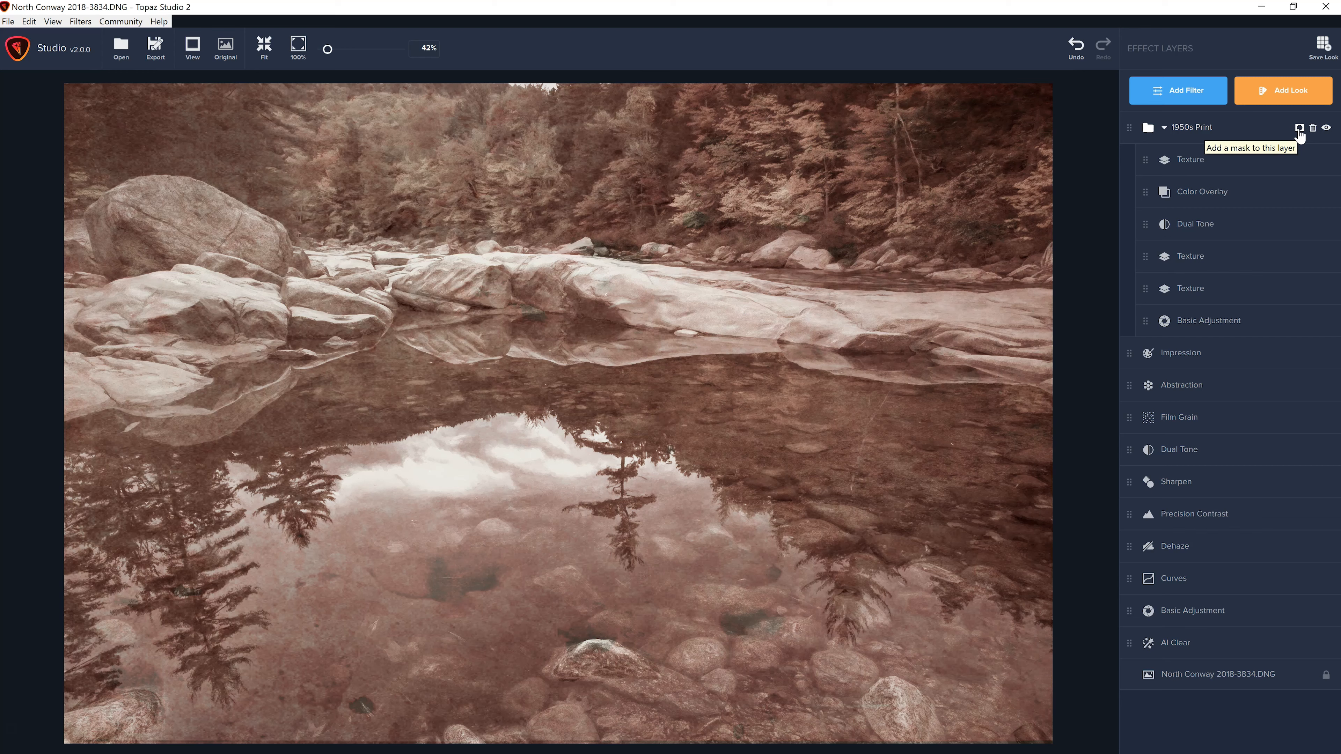
# Step: Preview the Antique Amber, Beach Dreams, Bleach Stain and Bliss looks on top of the 1950s Print look
pyautogui.click(1264, 98)
pyautogui.scroll(-3, 1171, 524)
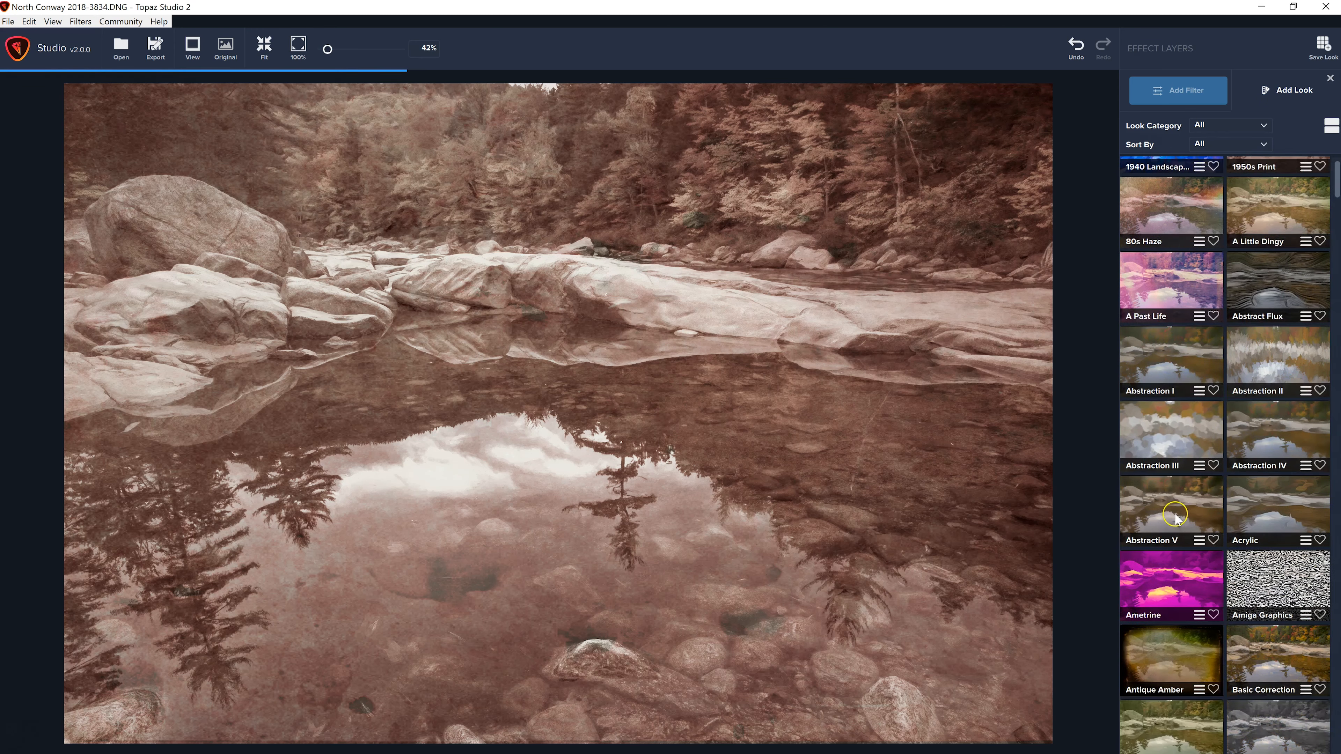
pyautogui.scroll(-3, 1171, 526)
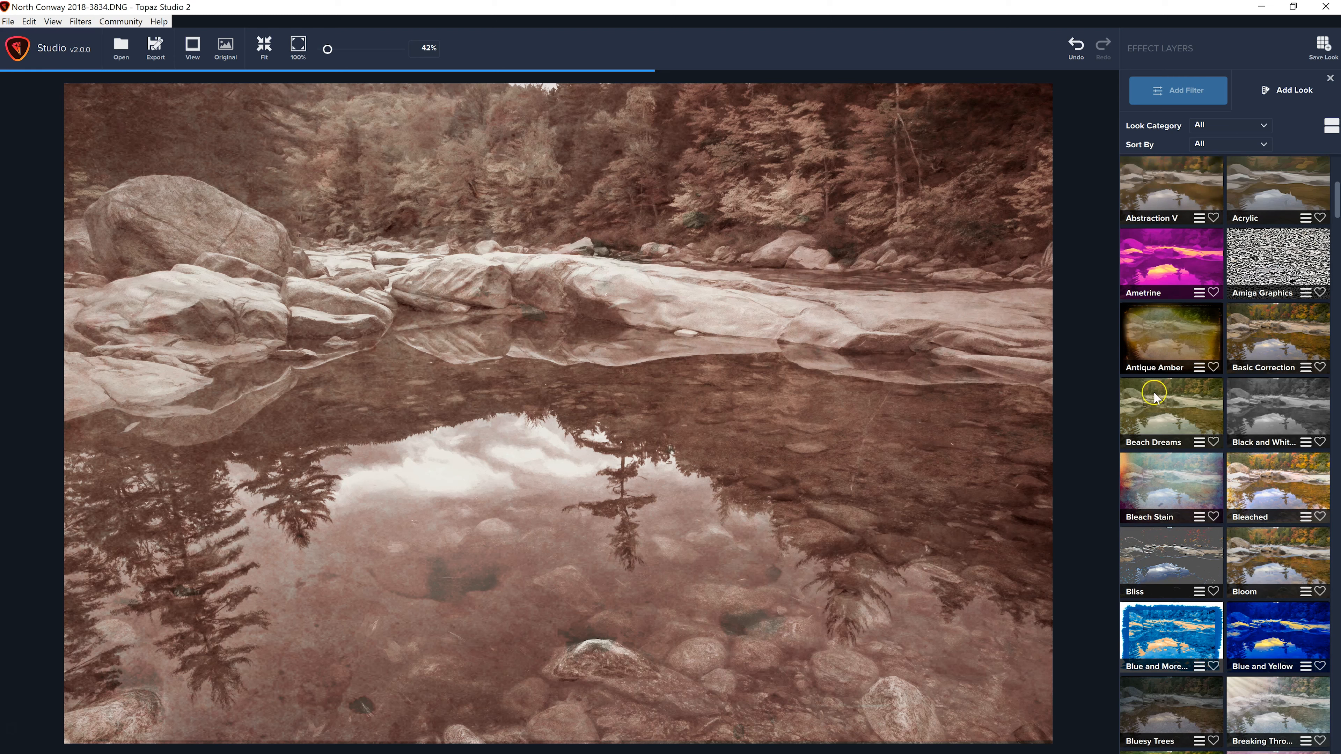
pyautogui.click(1147, 355)
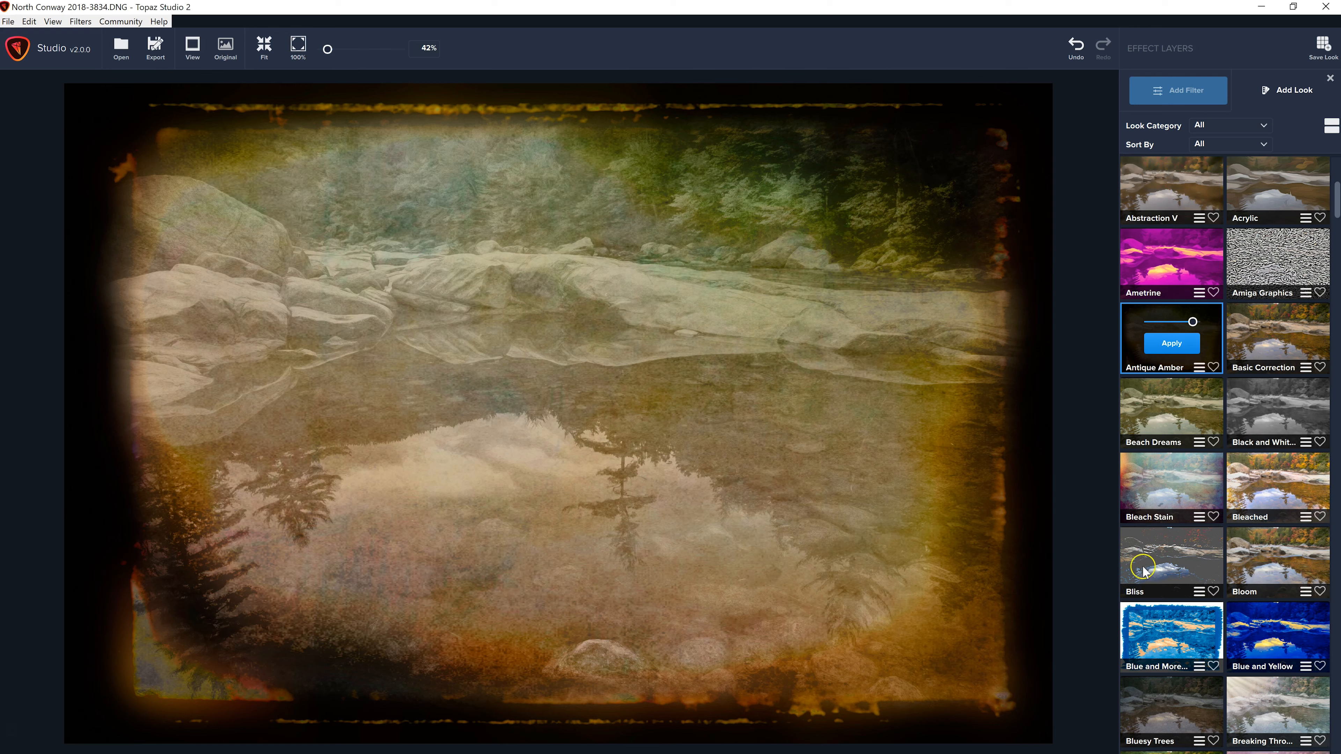
pyautogui.scroll(-1, 1134, 615)
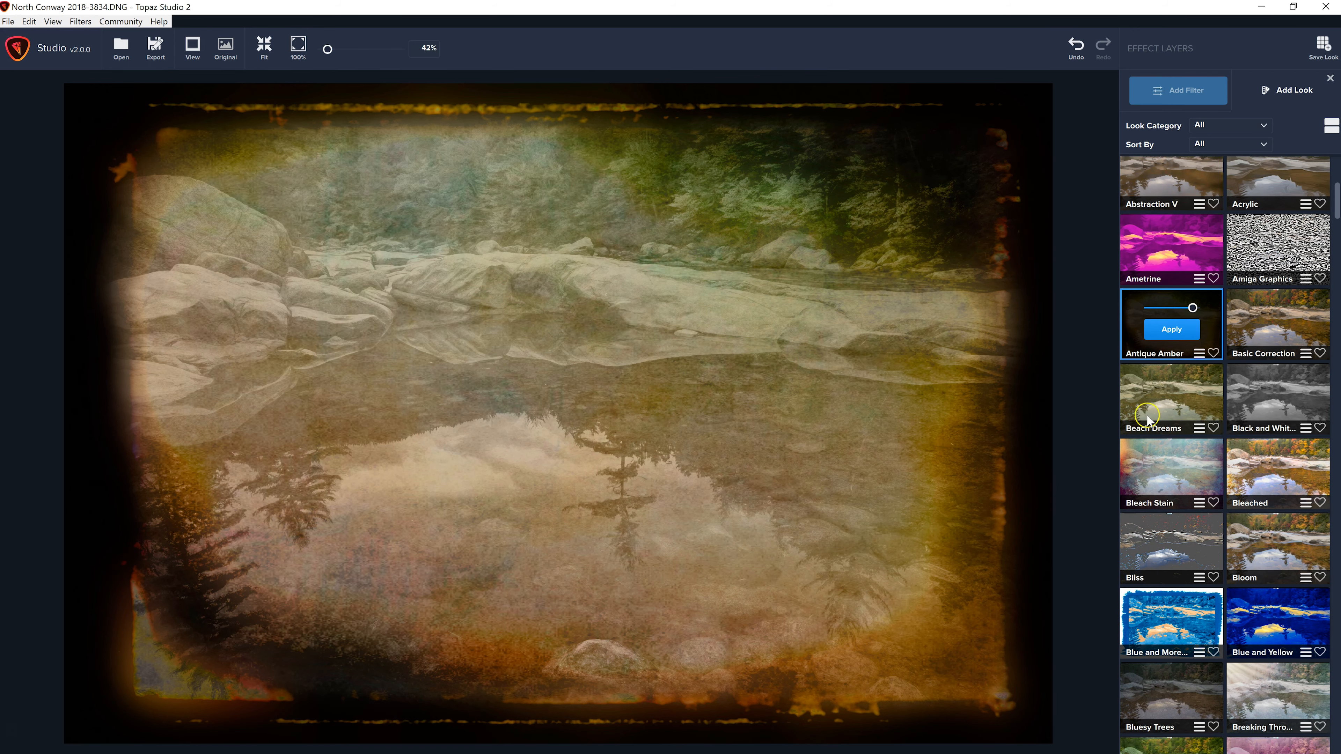
pyautogui.click(1136, 404)
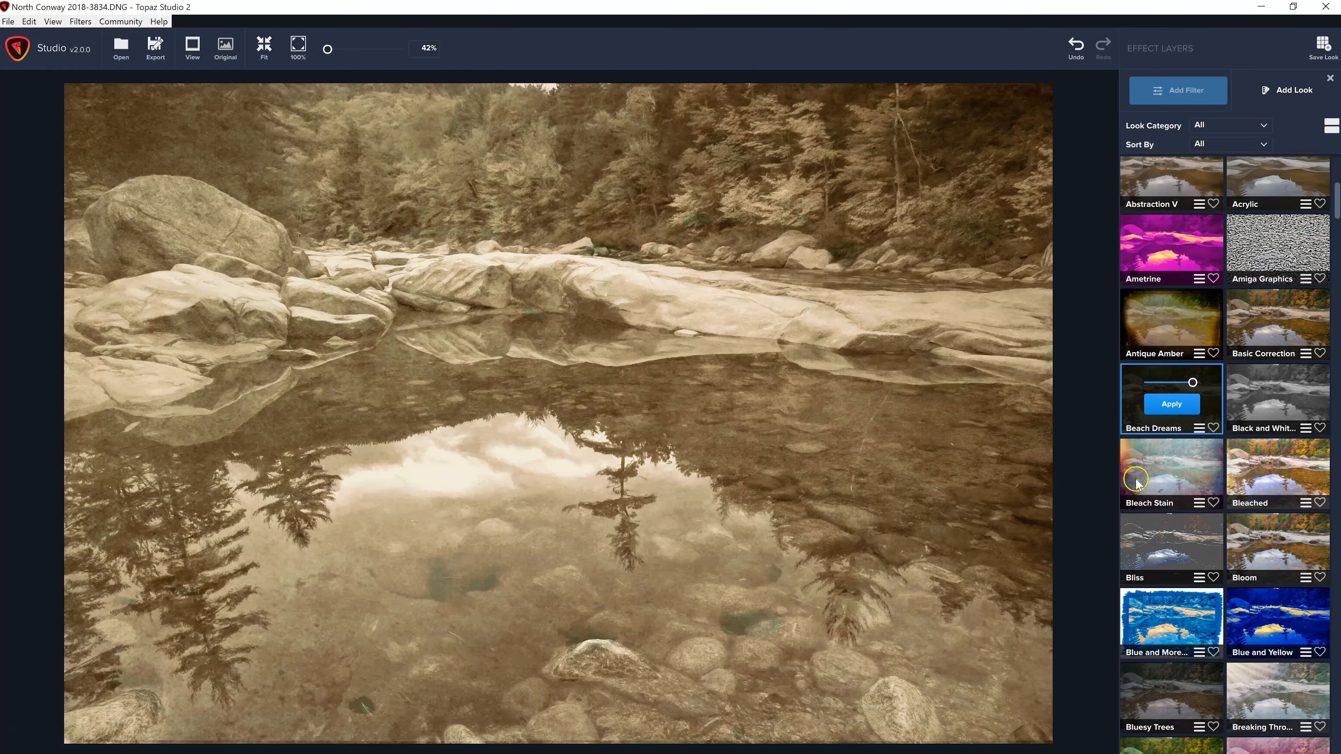
pyautogui.click(1137, 478)
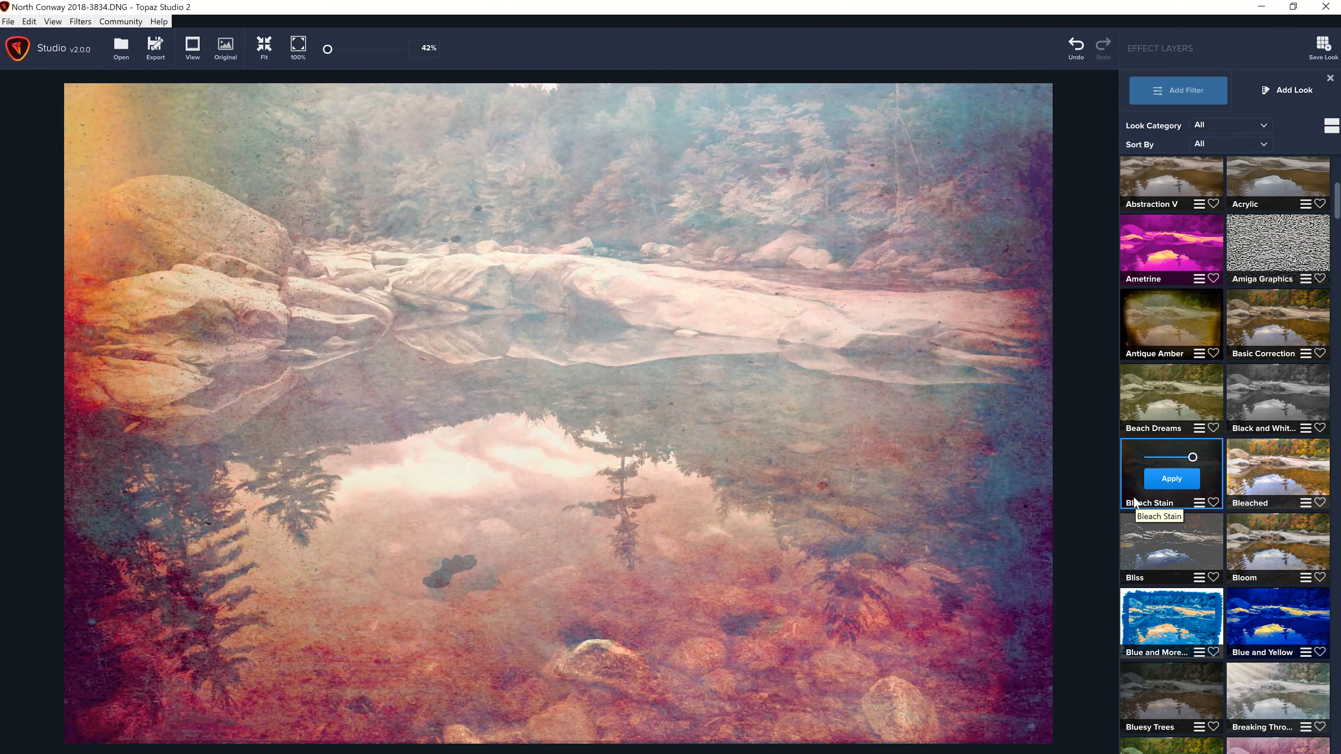
pyautogui.scroll(-1, 1135, 502)
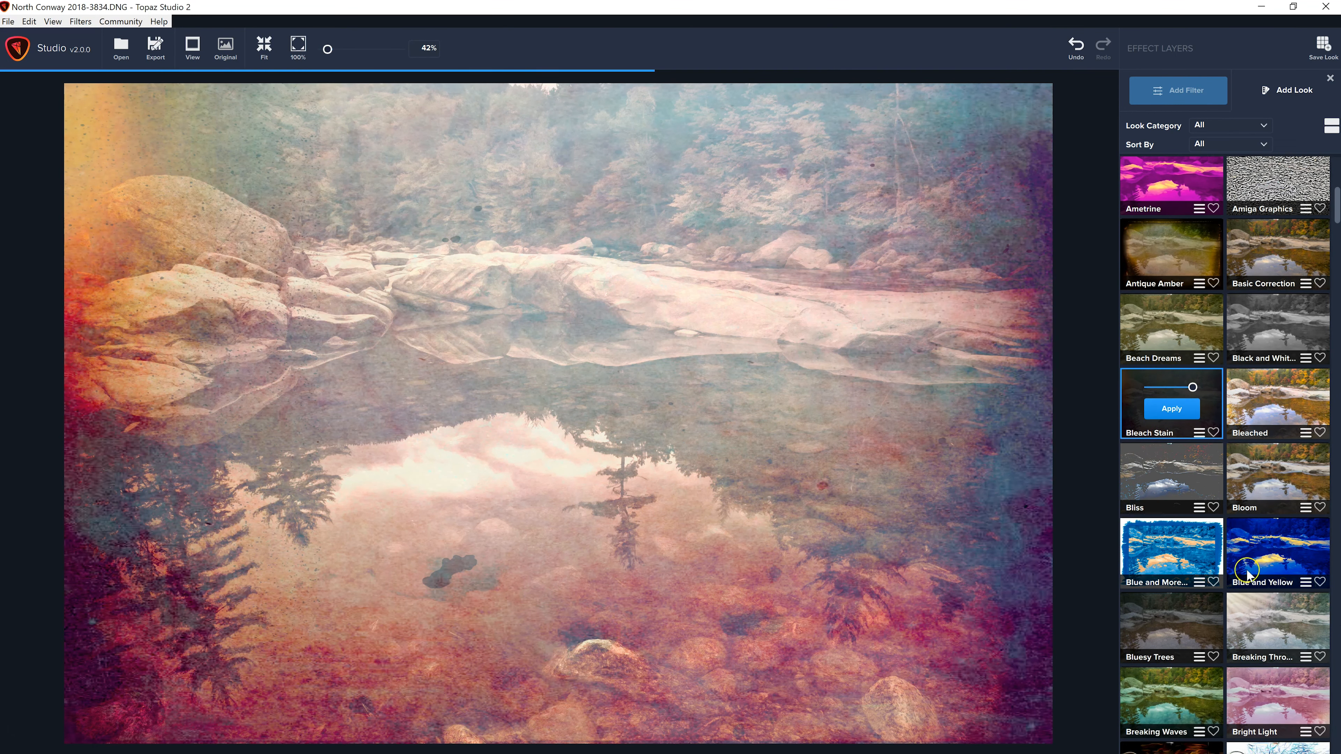
pyautogui.click(1136, 490)
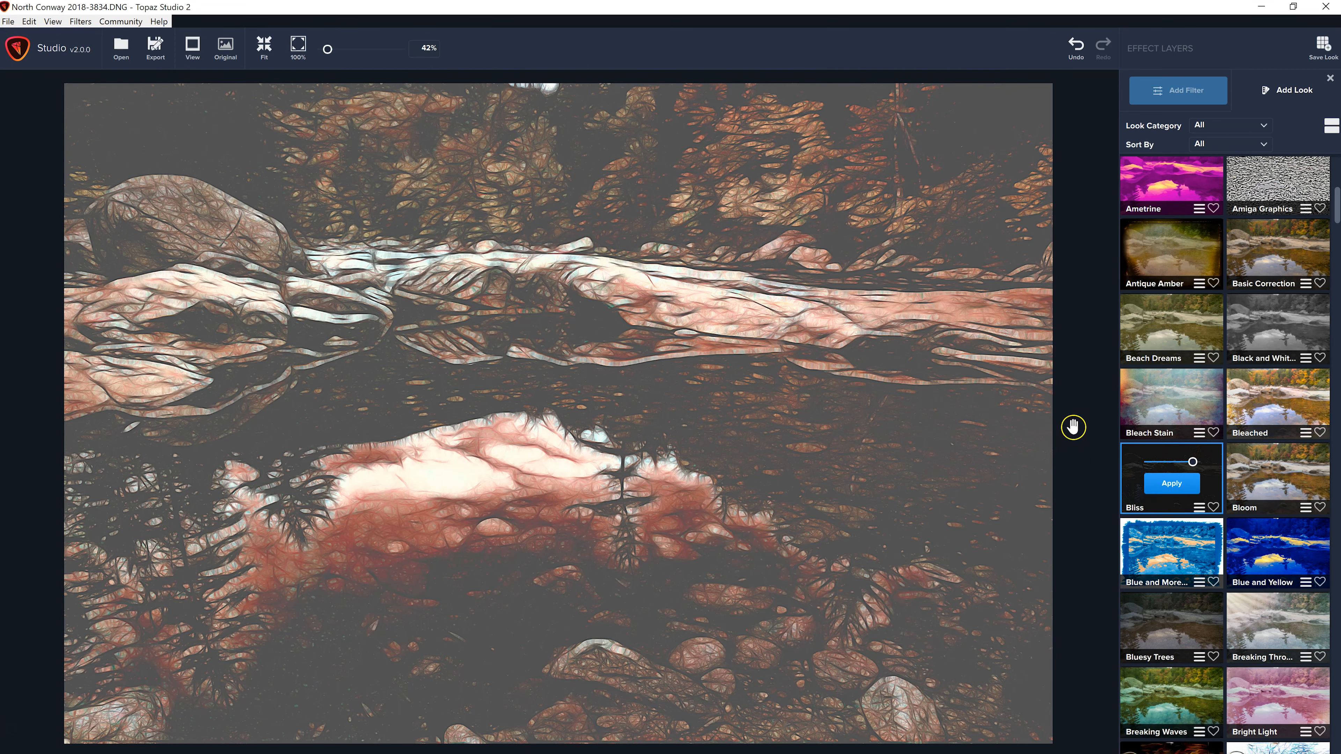
# Step: Find the Breaking Through look in the library and apply it above the 1950s Print look
pyautogui.scroll(-6, 1085, 550)
pyautogui.scroll(4, 1077, 548)
pyautogui.scroll(-3, 1195, 569)
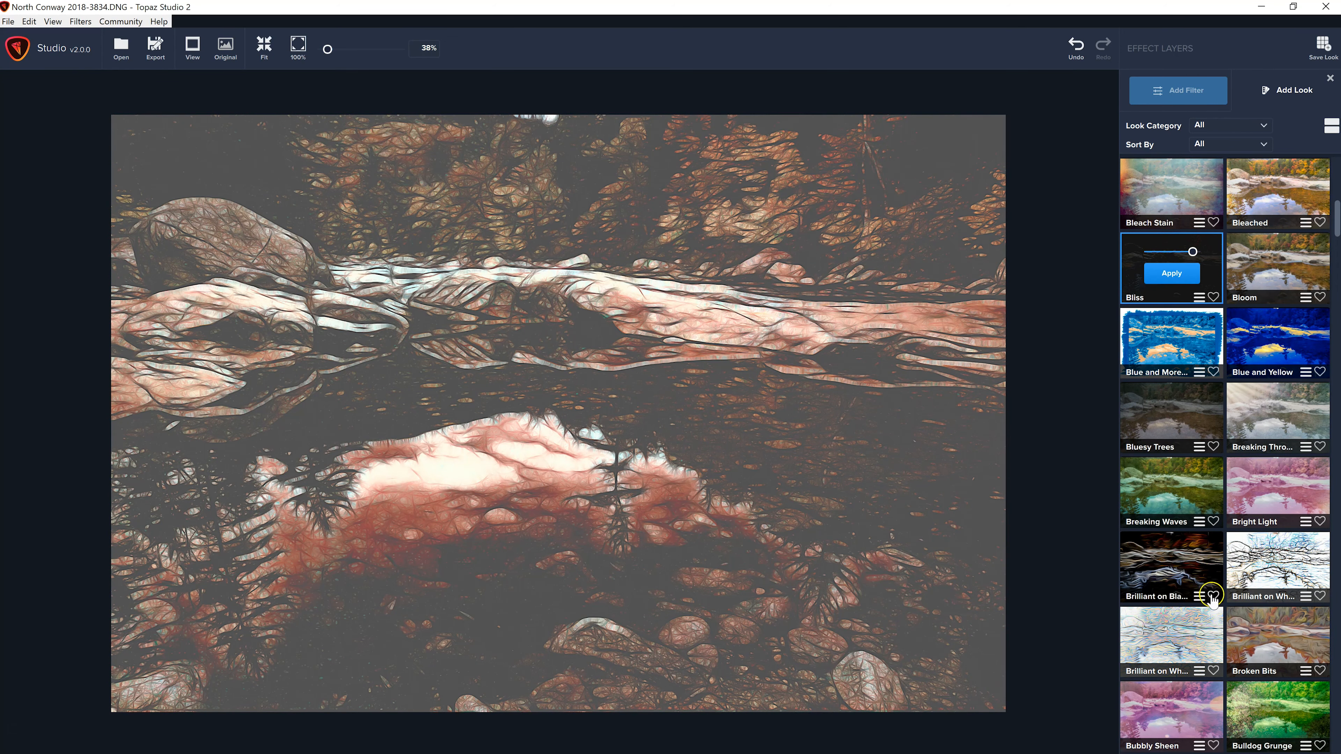
pyautogui.click(1253, 425)
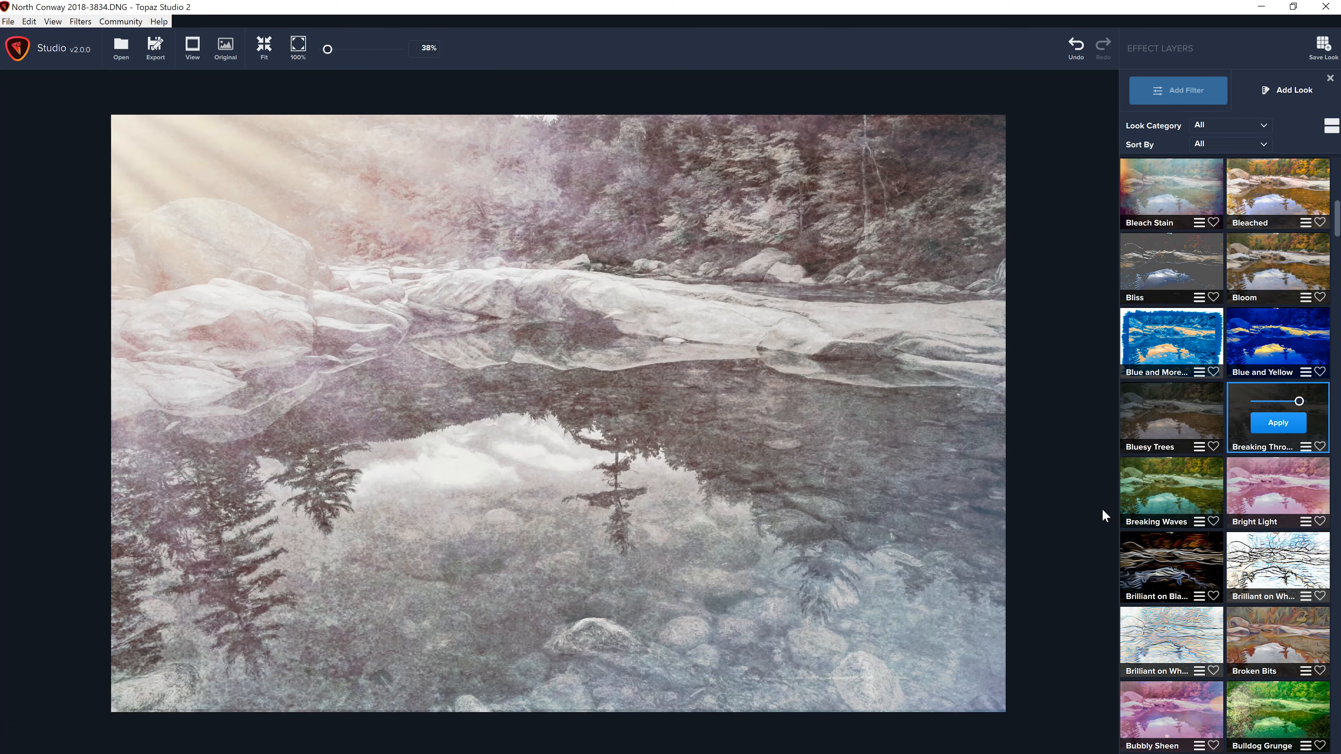
pyautogui.scroll(-2, 1064, 618)
pyautogui.scroll(1, 1067, 620)
# Step: Browse further through the look library and preview the Bulldog Grunge look at a much reduced strength
pyautogui.click(1271, 91)
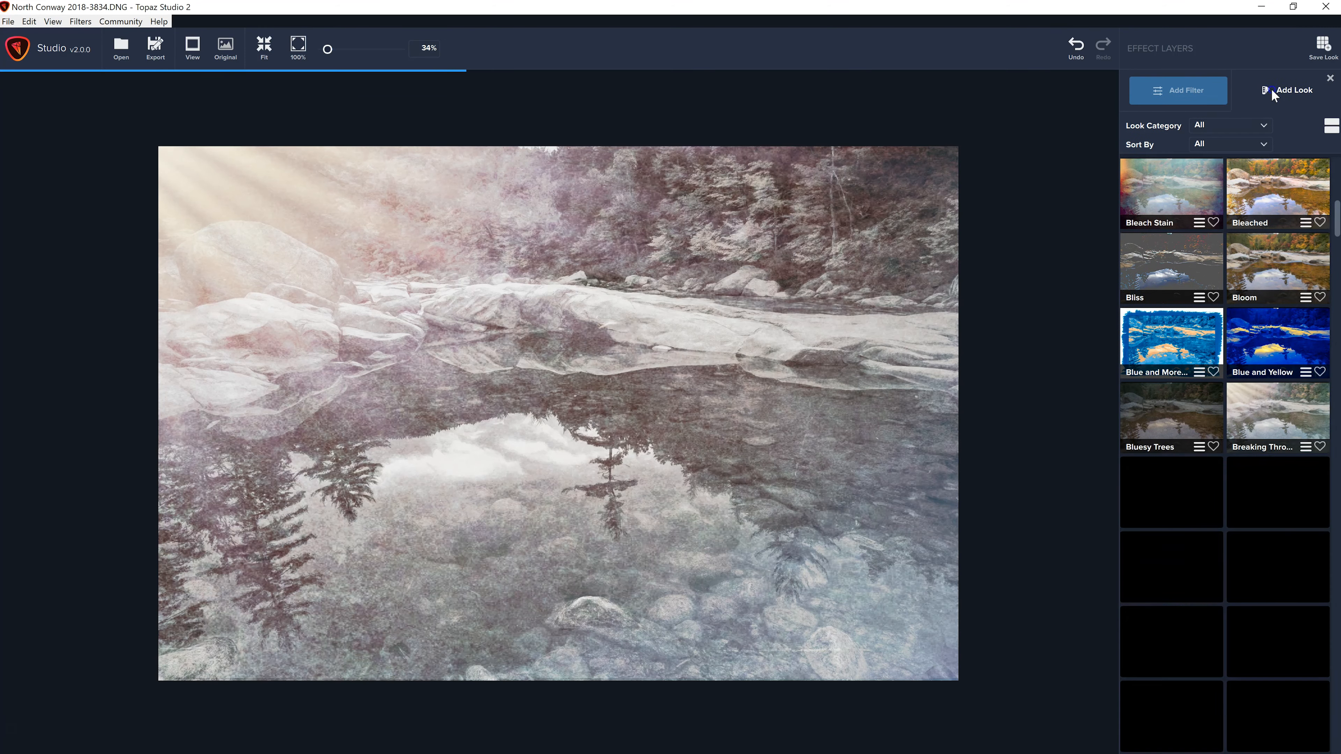
pyautogui.scroll(-3, 1174, 579)
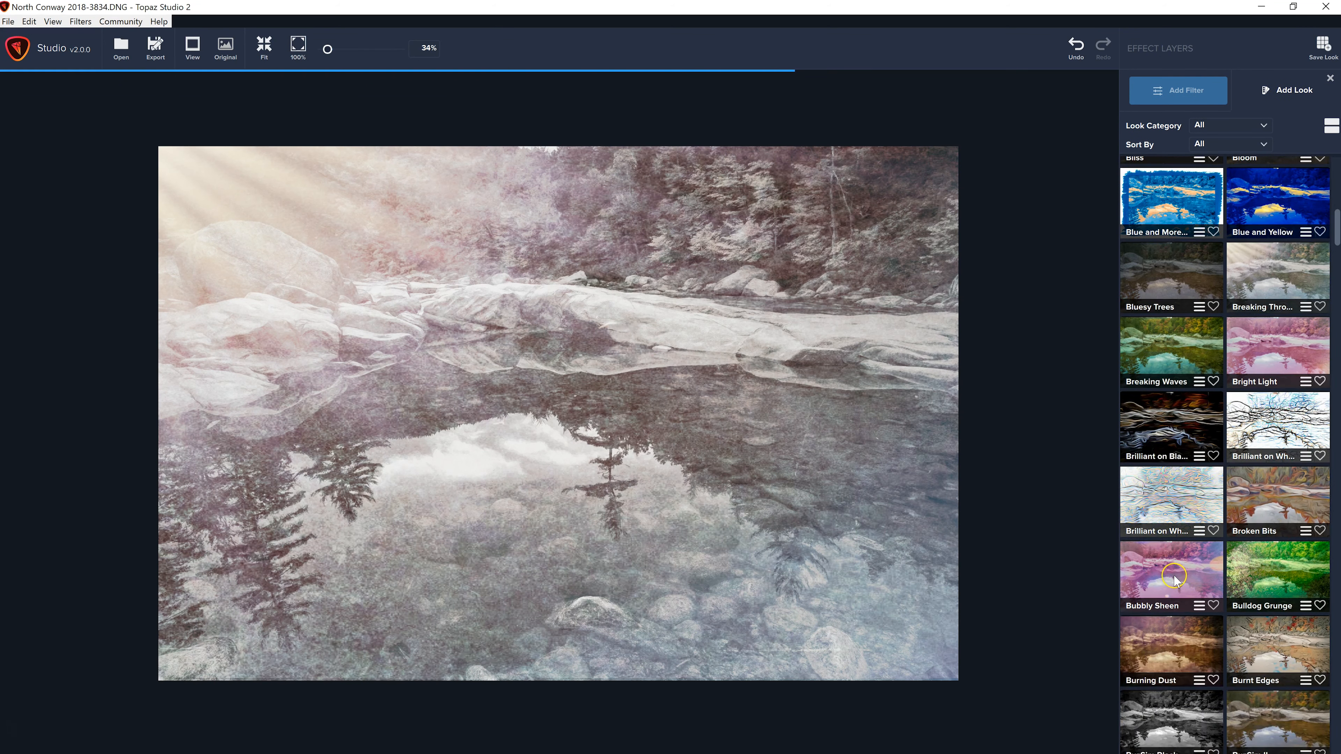
pyautogui.scroll(-2, 1174, 579)
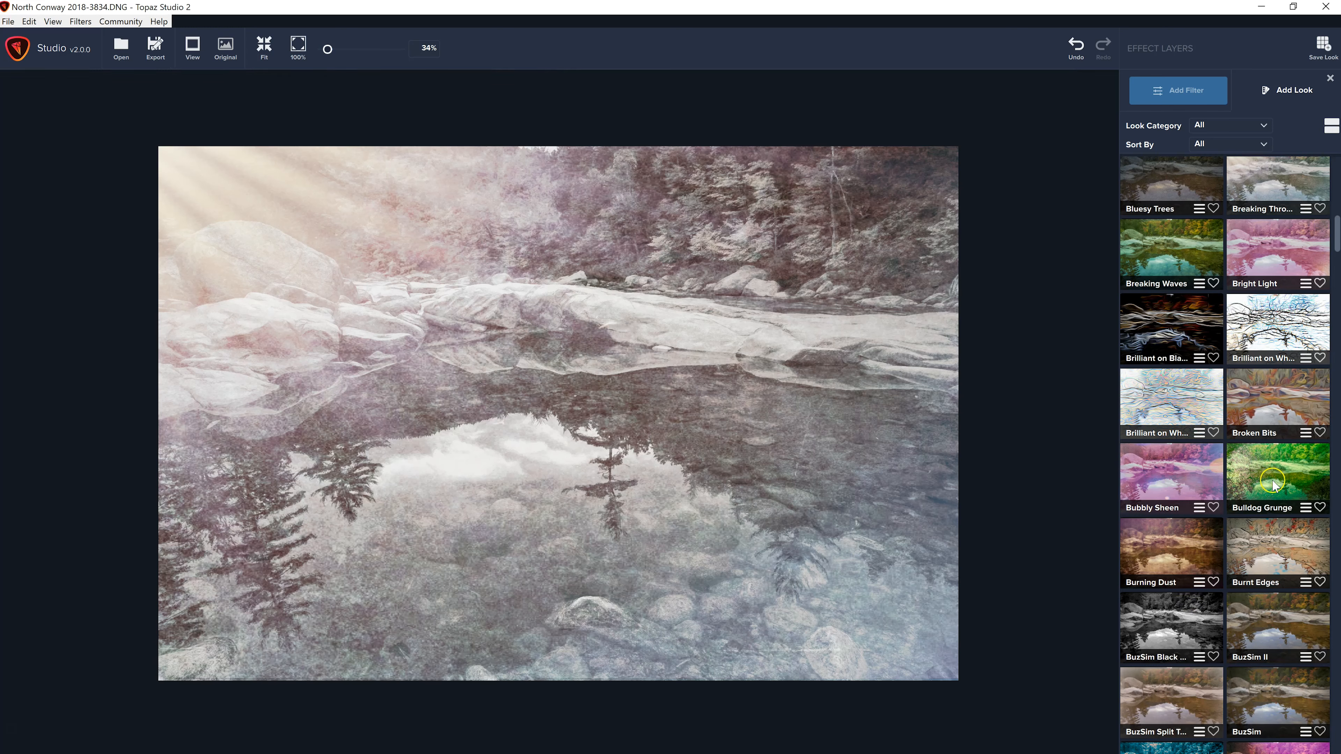
pyautogui.scroll(-1, 1245, 591)
pyautogui.scroll(-1, 1245, 591)
pyautogui.scroll(-1, 1244, 594)
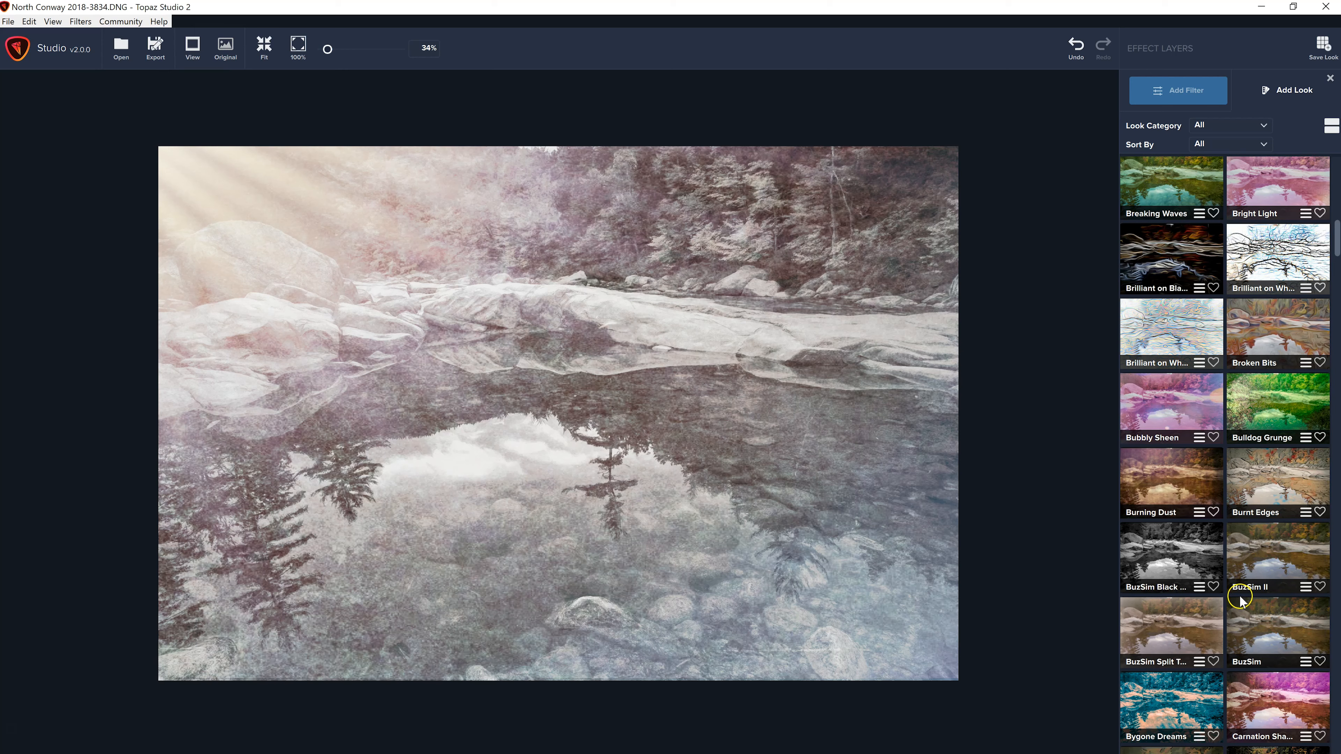
pyautogui.scroll(1, 1239, 600)
pyautogui.click(1242, 441)
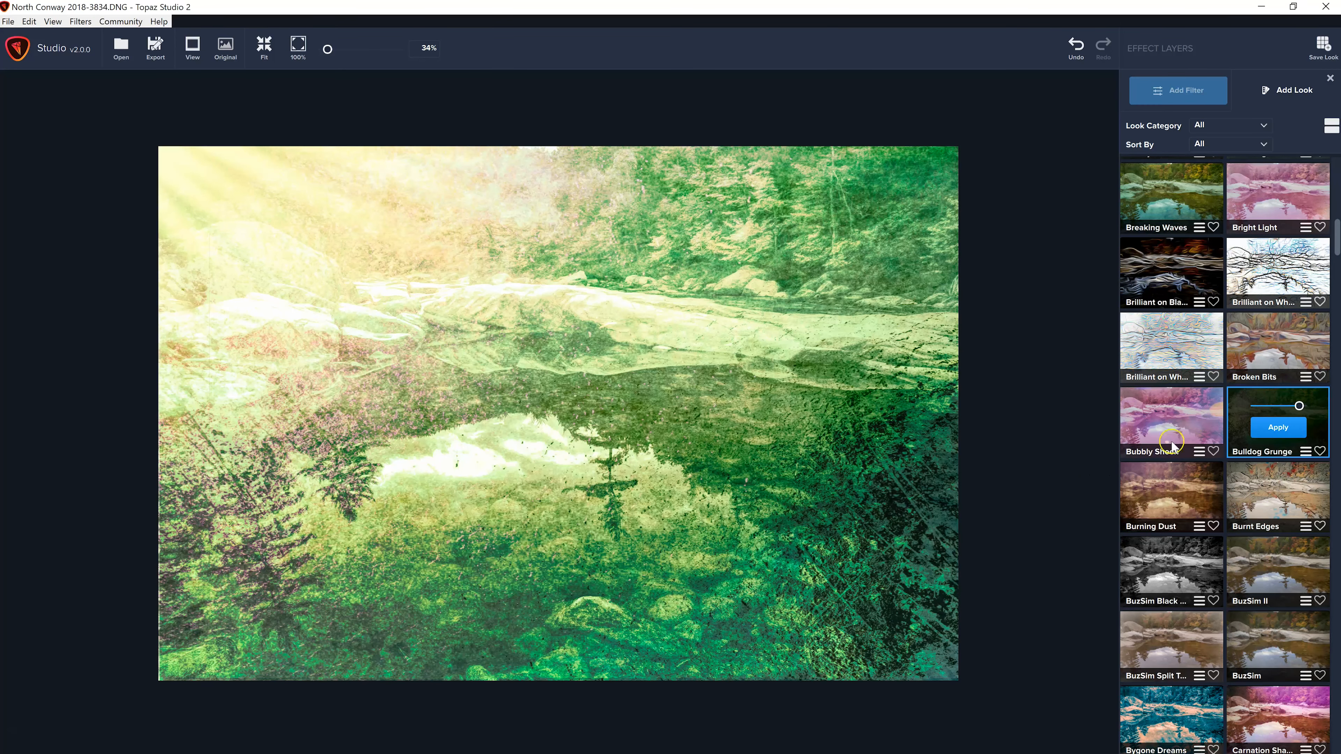
pyautogui.moveTo(1286, 410); pyautogui.dragTo(1262, 407)
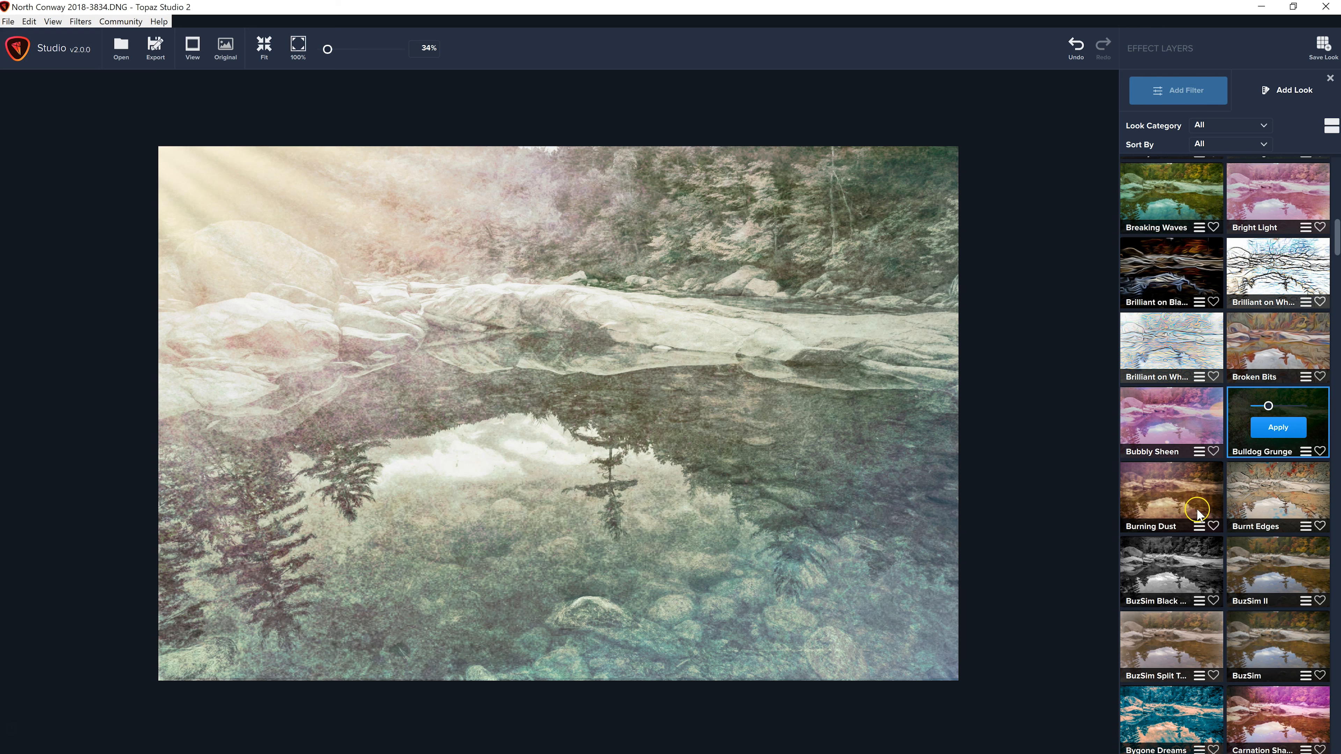
# Step: Apply the Burning Dust look at 0.62 opacity above the Breaking Through look
pyautogui.click(1139, 504)
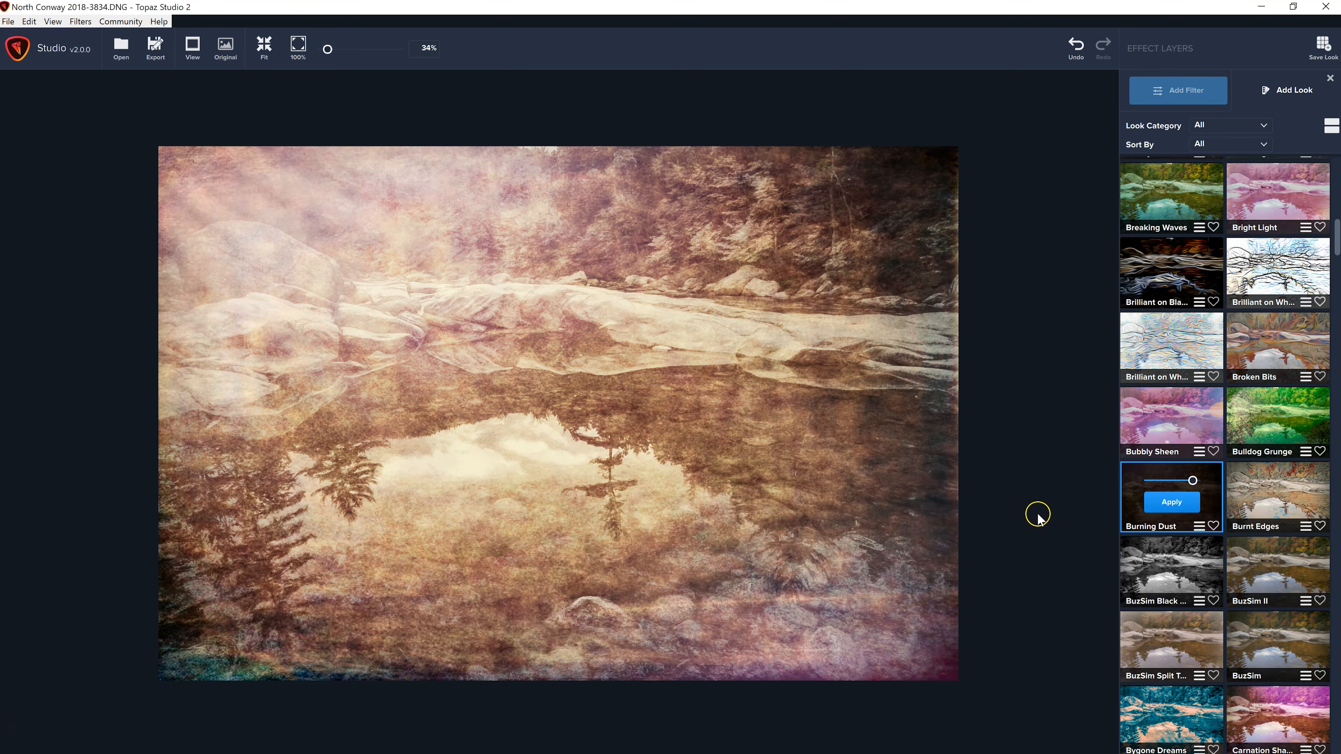
pyautogui.moveTo(1192, 481); pyautogui.dragTo(1177, 480)
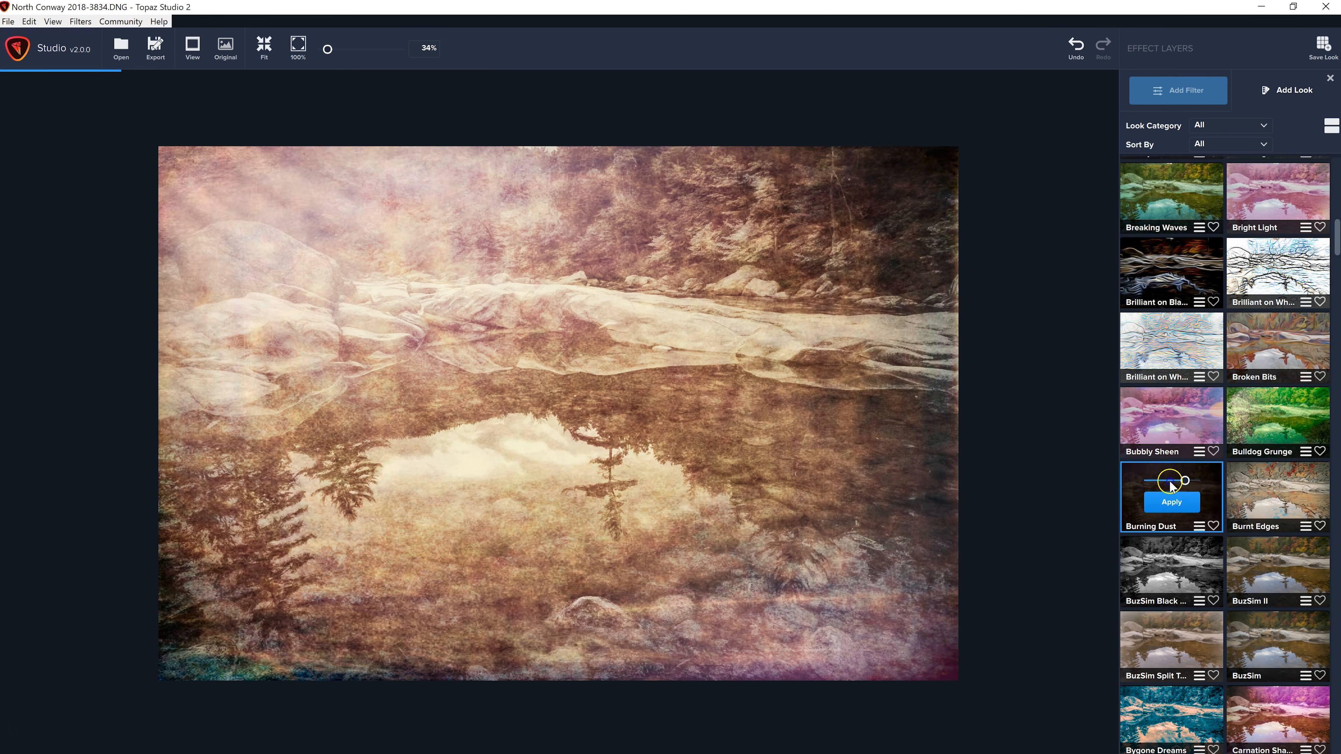
pyautogui.click(1172, 502)
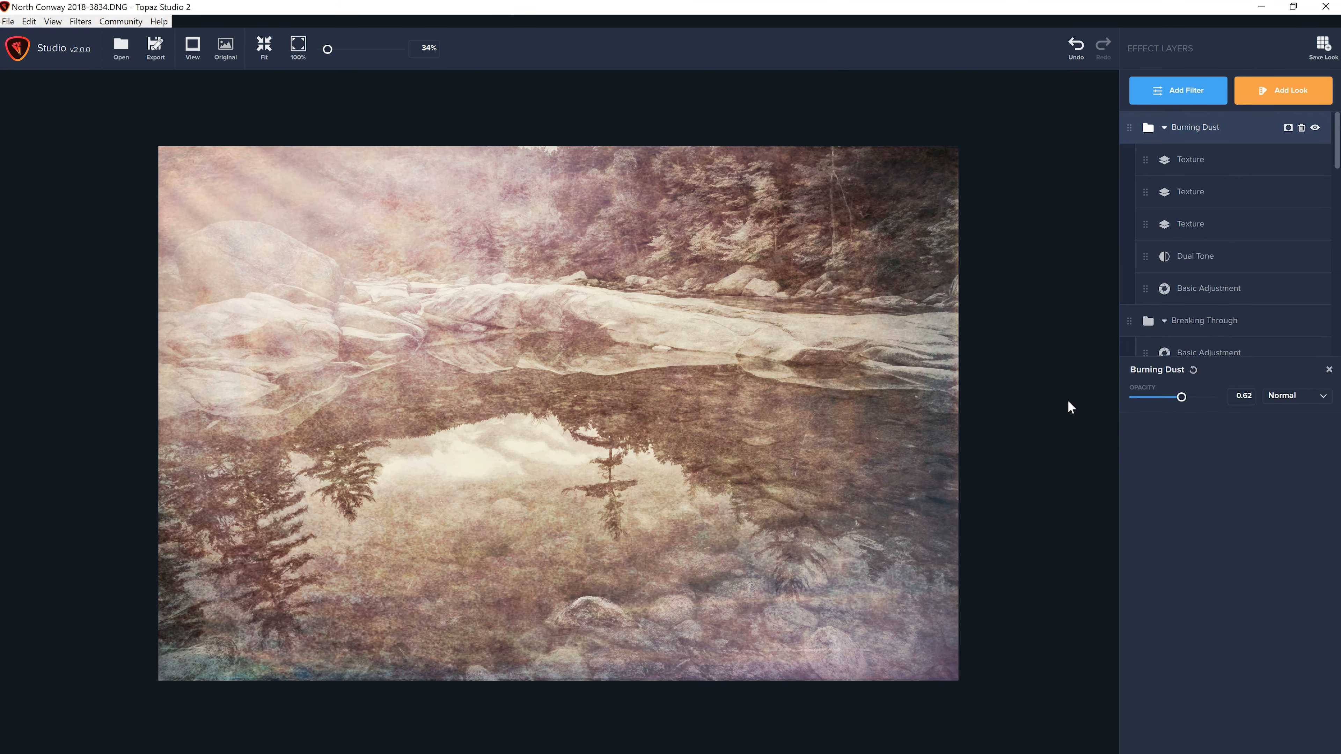
# Step: Save the current effect stack as a look named "Grunge Sunset" with the description "Flair, texture, antique color"
pyautogui.click(667, 414)
pyautogui.click(1273, 93)
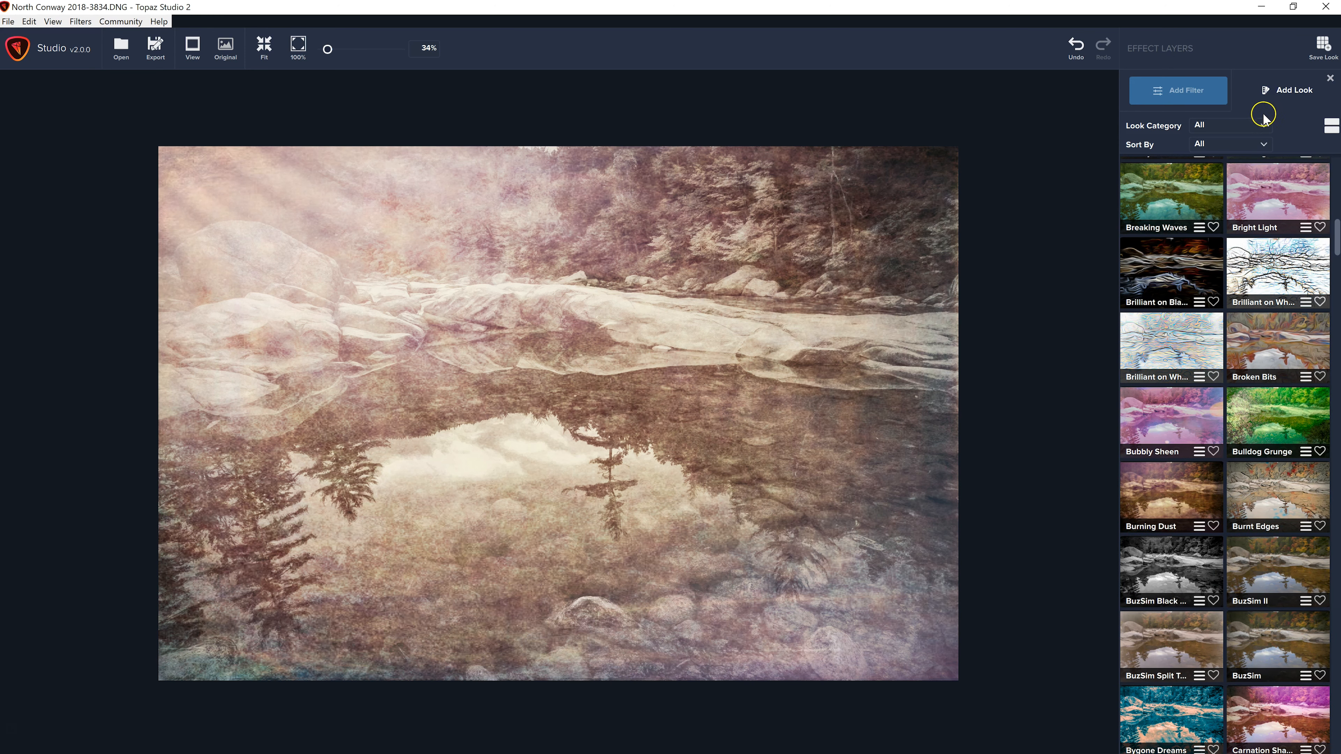
pyautogui.click(1322, 45)
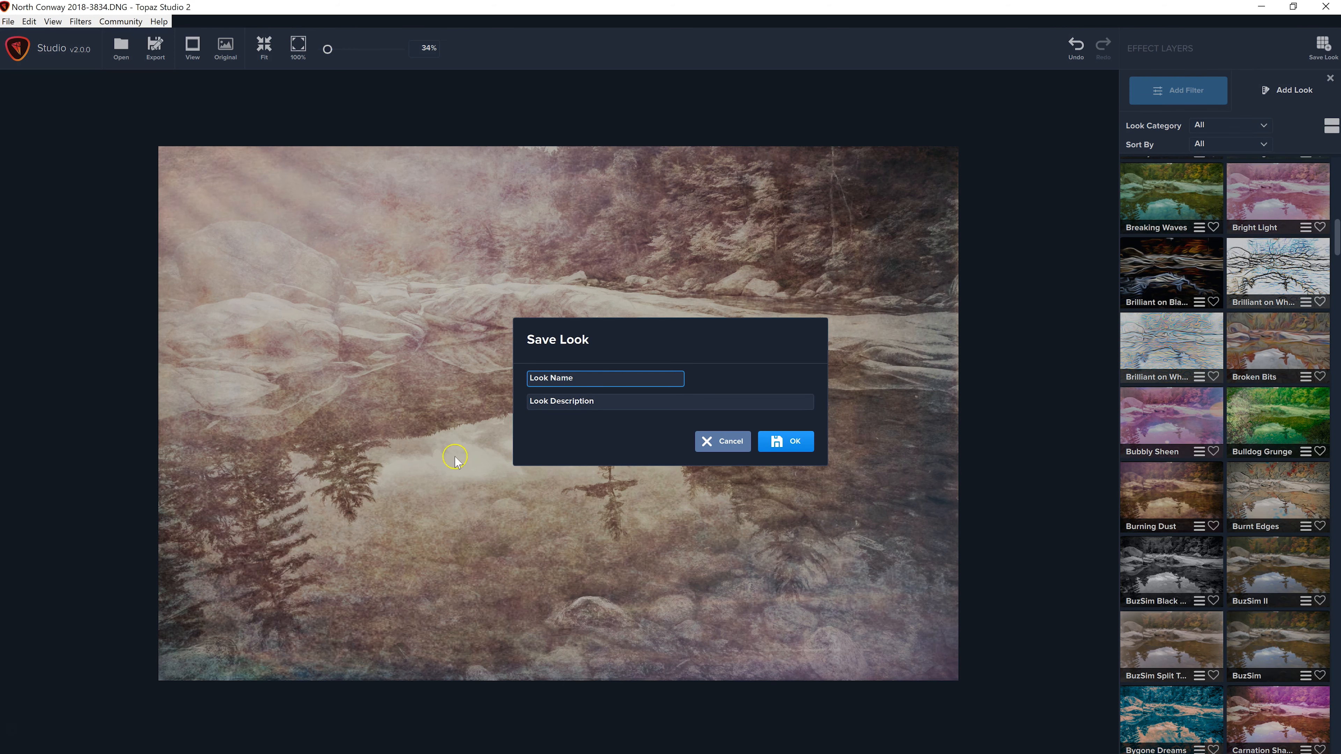
pyautogui.write('Grunge Sunset')
pyautogui.click(577, 402)
pyautogui.click(567, 437)
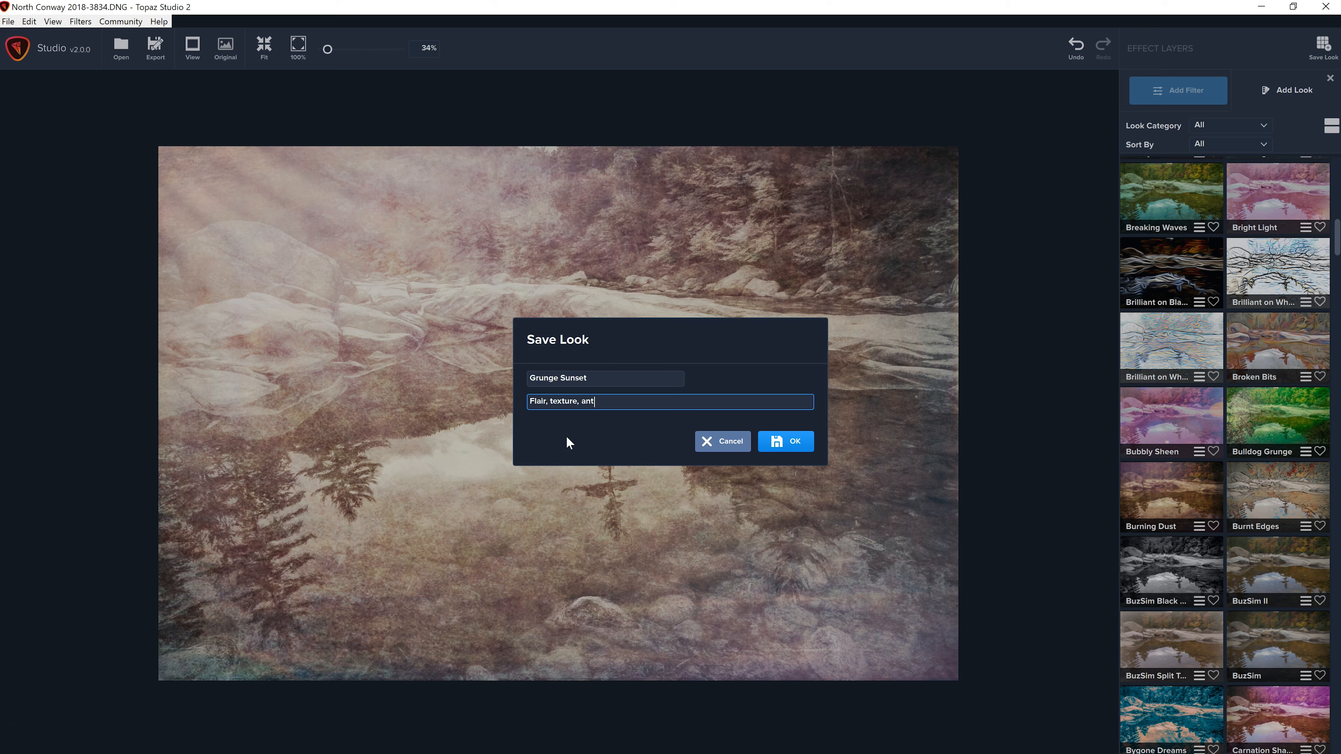
pyautogui.write('ue color')
pyautogui.click(796, 442)
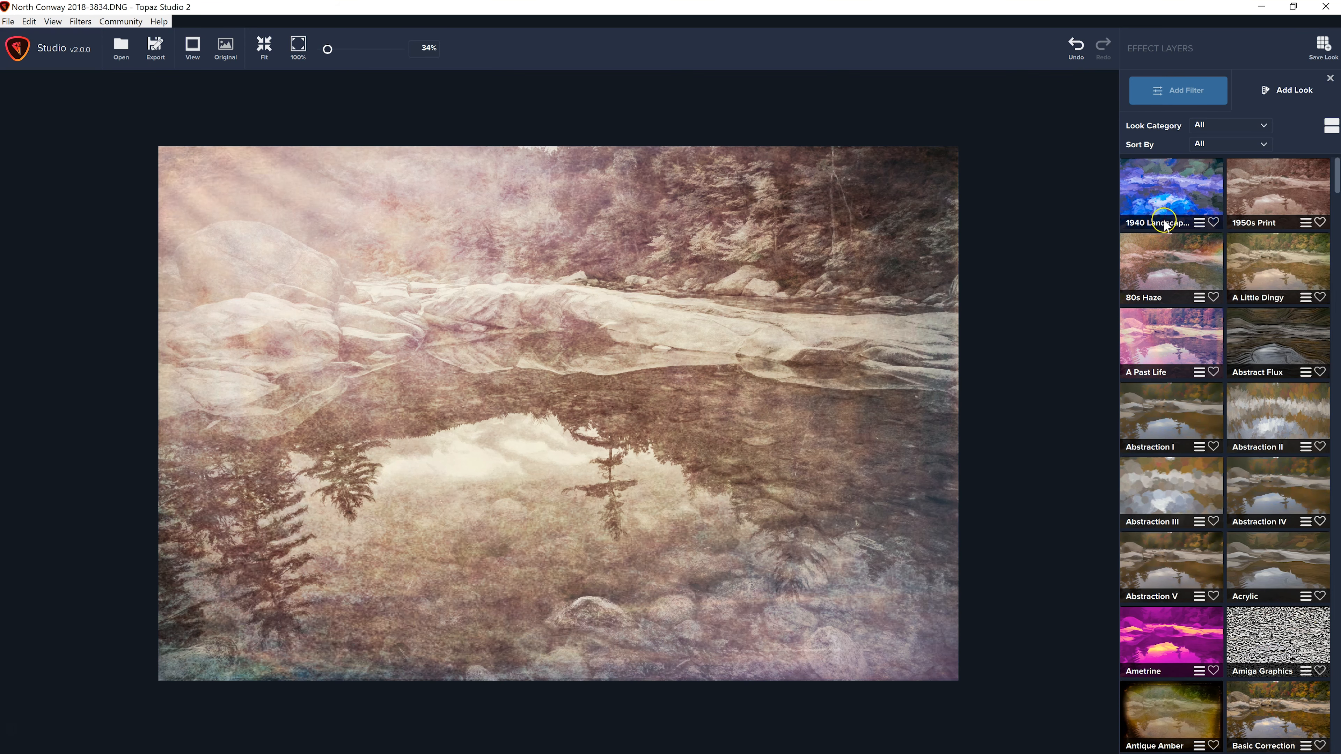
# Step: Export the image as a JPG, replacing the file name before the "-studio" suffix with "antique flair fall river"
pyautogui.click(153, 53)
pyautogui.click(644, 371)
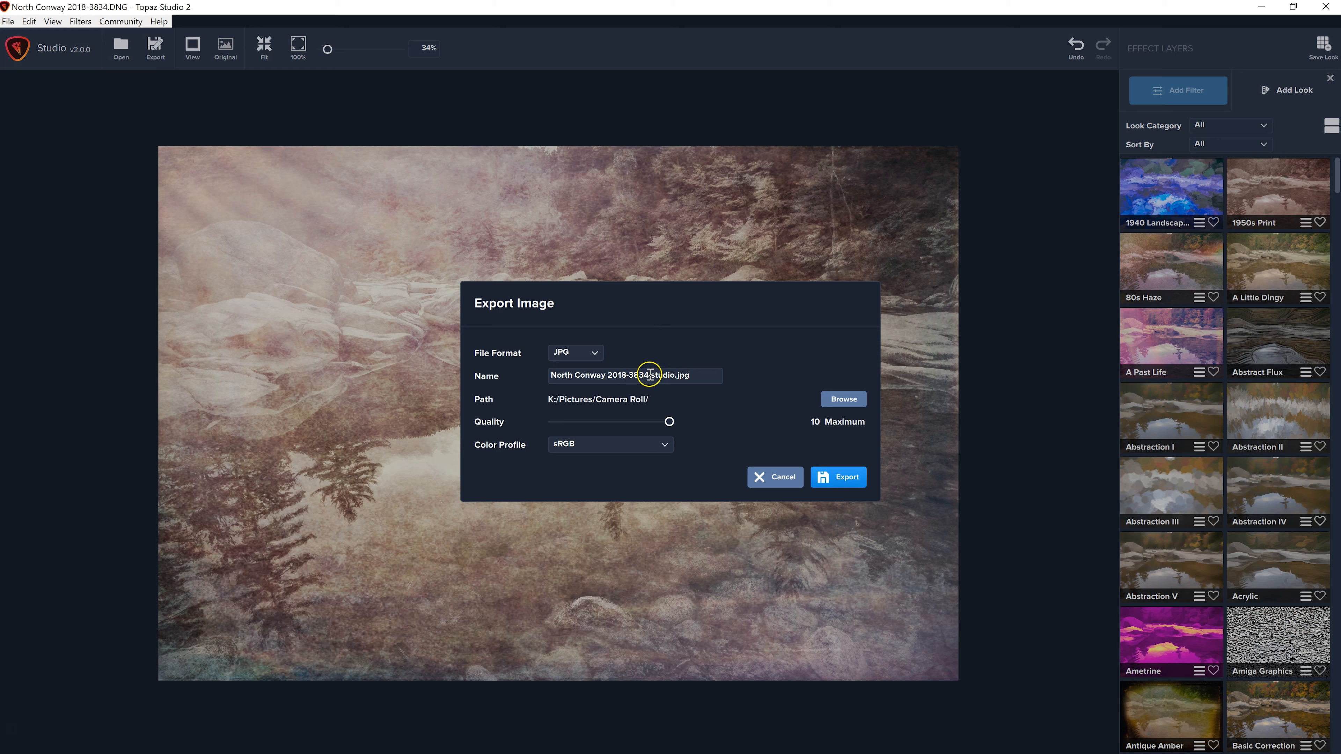
pyautogui.moveTo(649, 374)
pyautogui.mouseDown()
pyautogui.moveTo(583, 373)
pyautogui.moveTo(649, 374)
pyautogui.mouseUp()
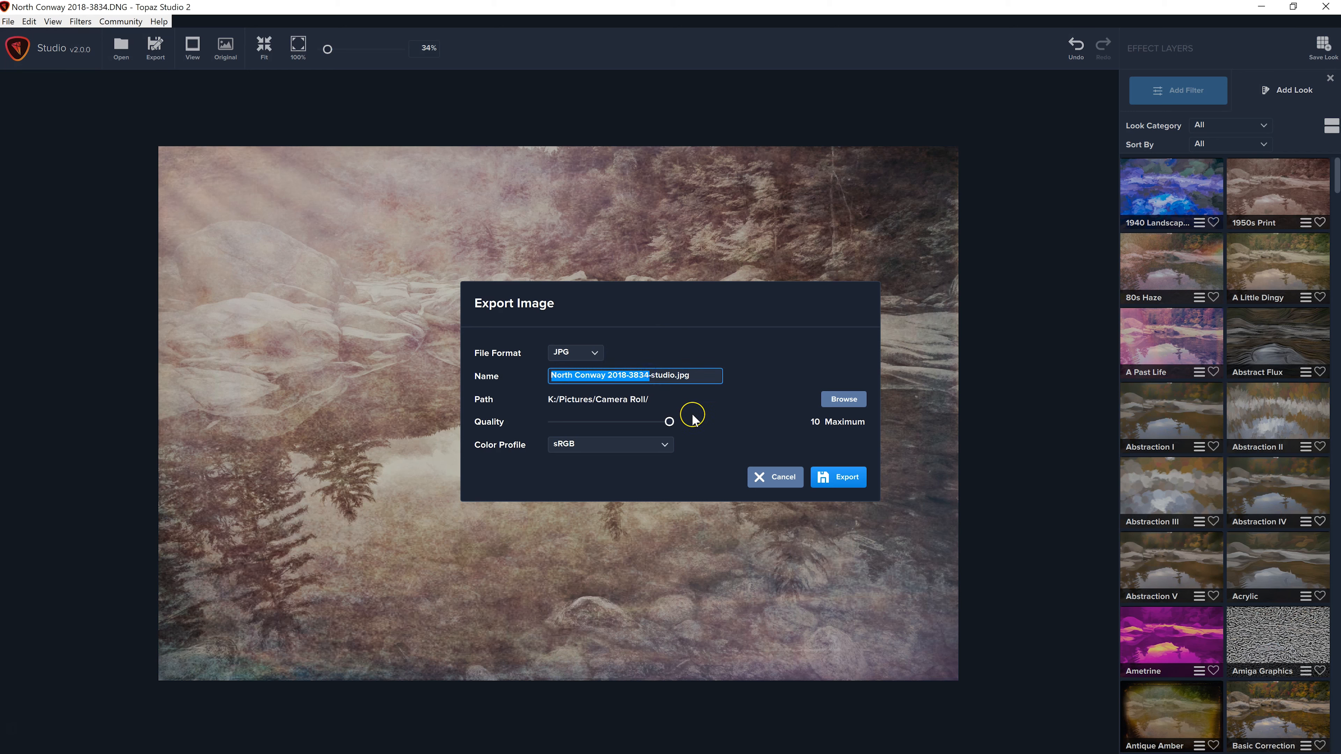
pyautogui.write('ant')
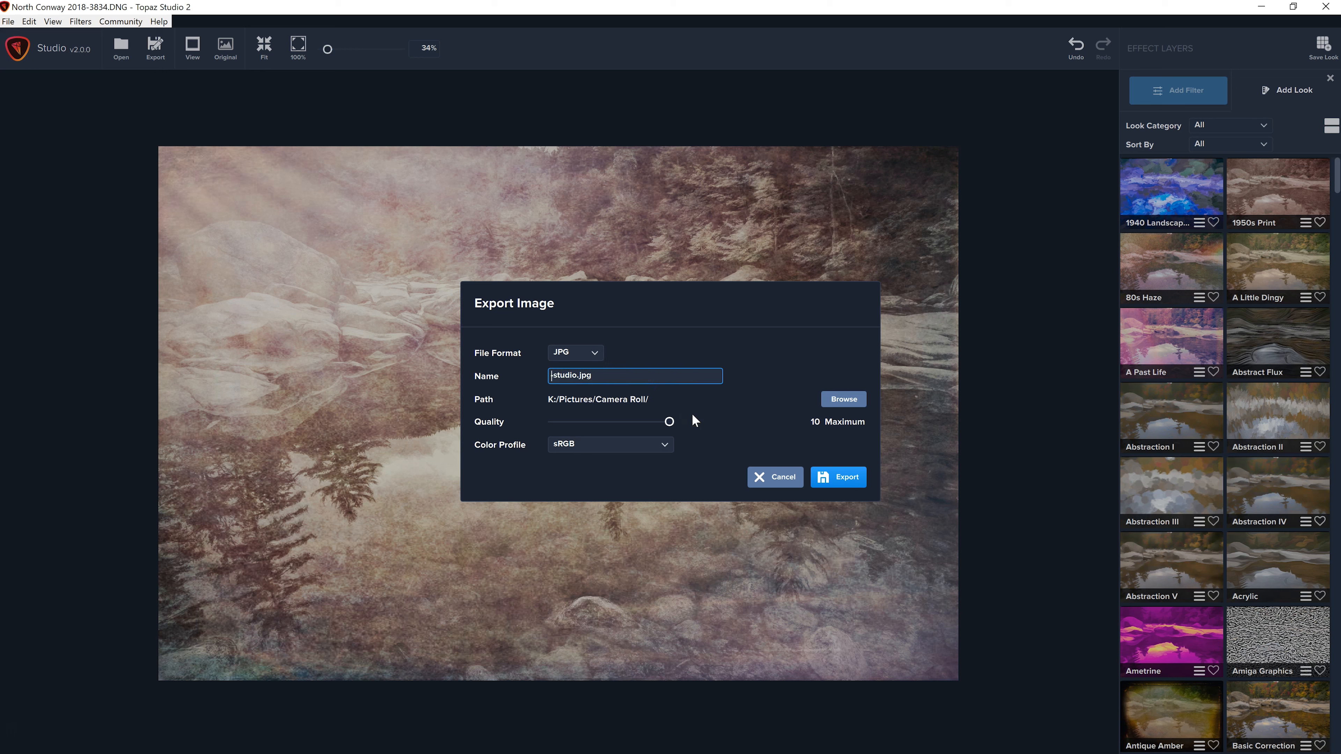
pyautogui.write('ique flair fall river')
pyautogui.click(833, 478)
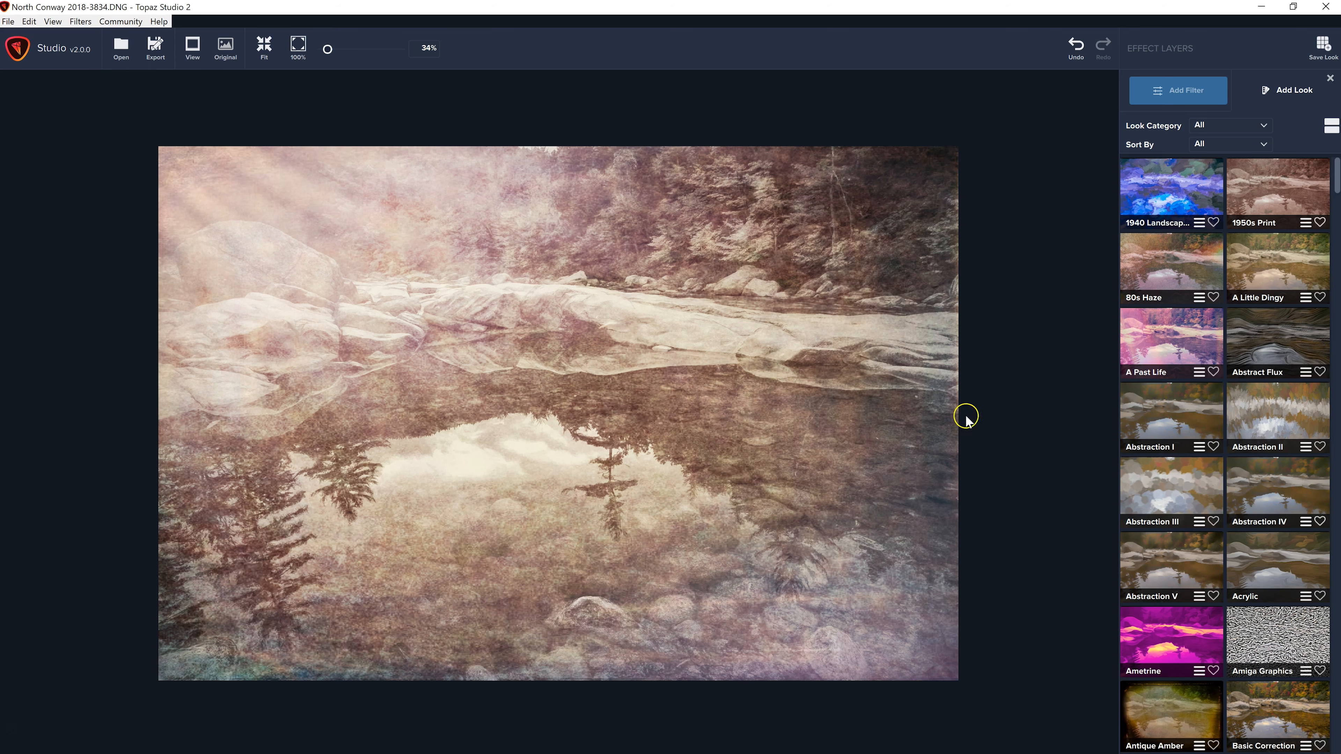
# Step: Fit the whole river image to the viewing area to inspect the finished result
pyautogui.click(720, 300)
pyautogui.click(265, 49)
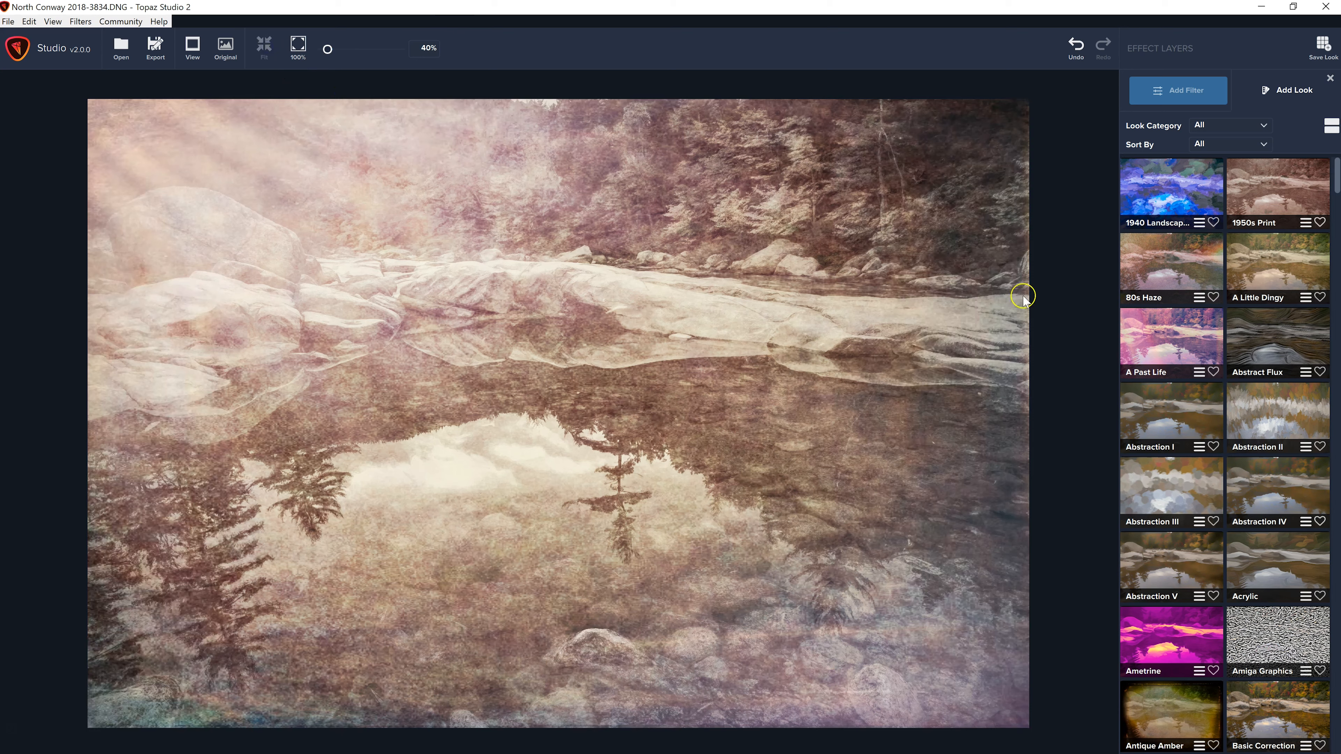